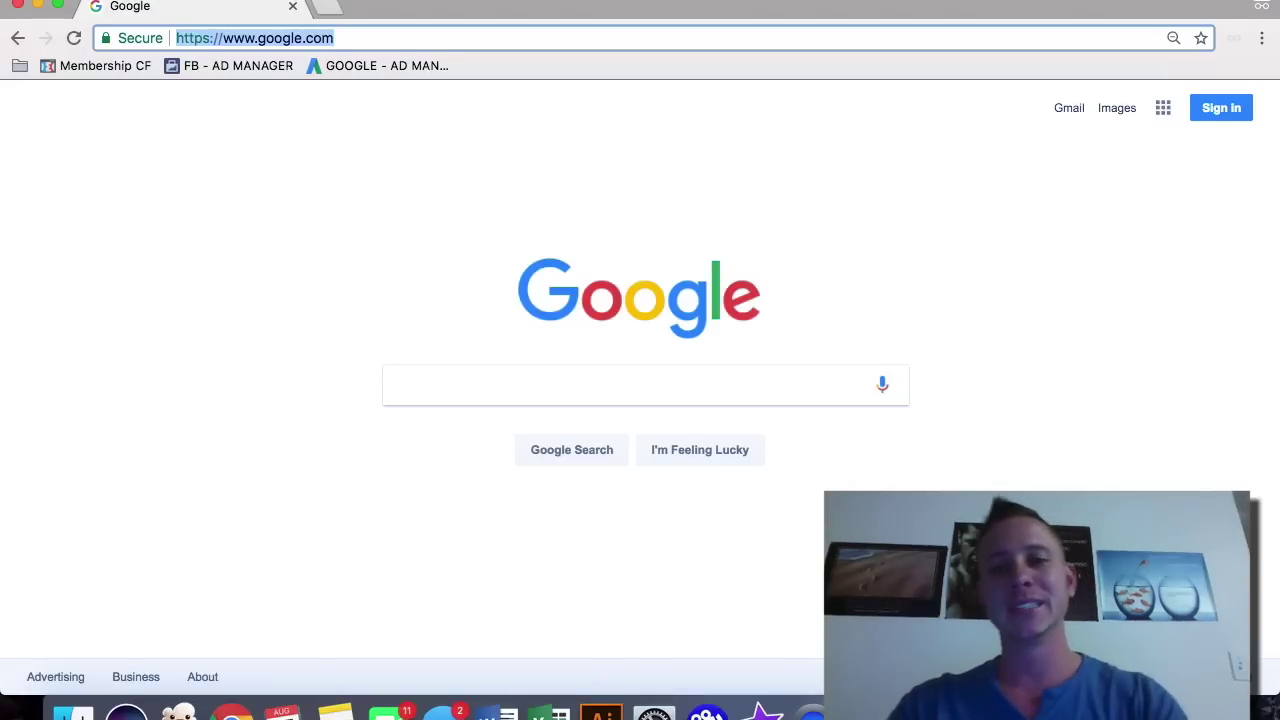
Step: Search Google for 'seller central' and open the Amazon Seller Central result
click(570, 376)
text(seller )
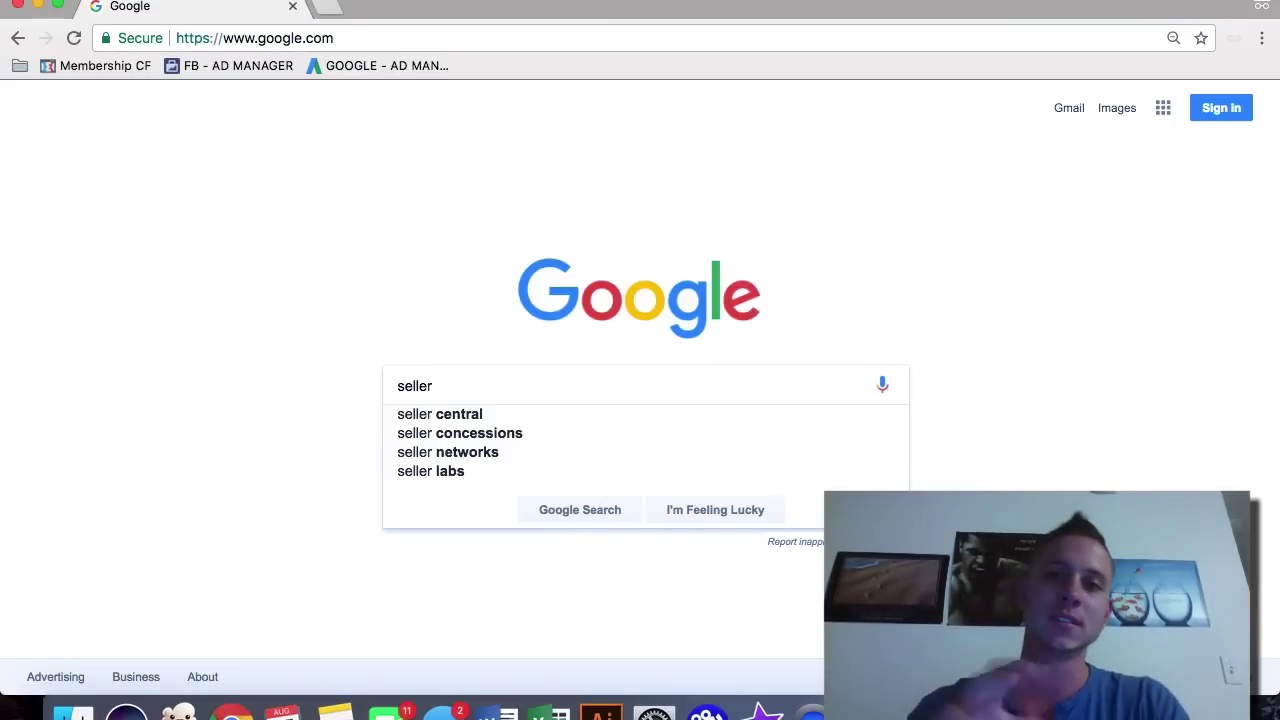
text(central)
key(Return)
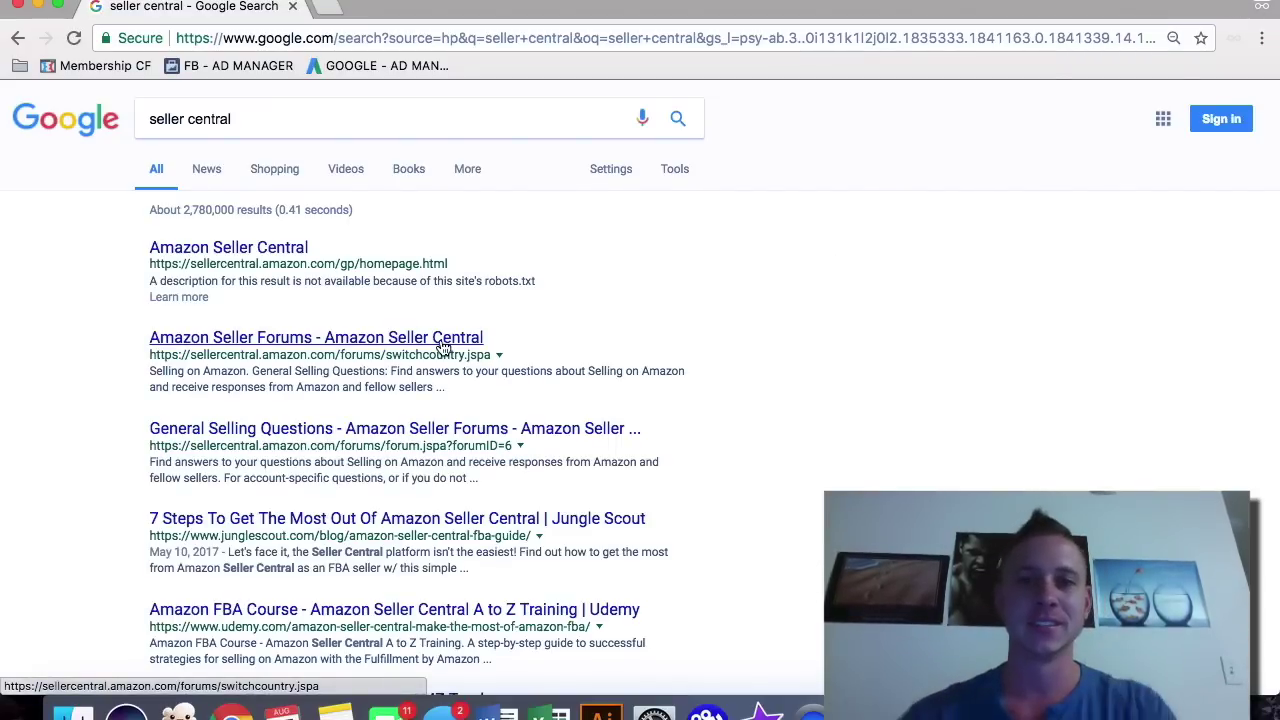
click(268, 256)
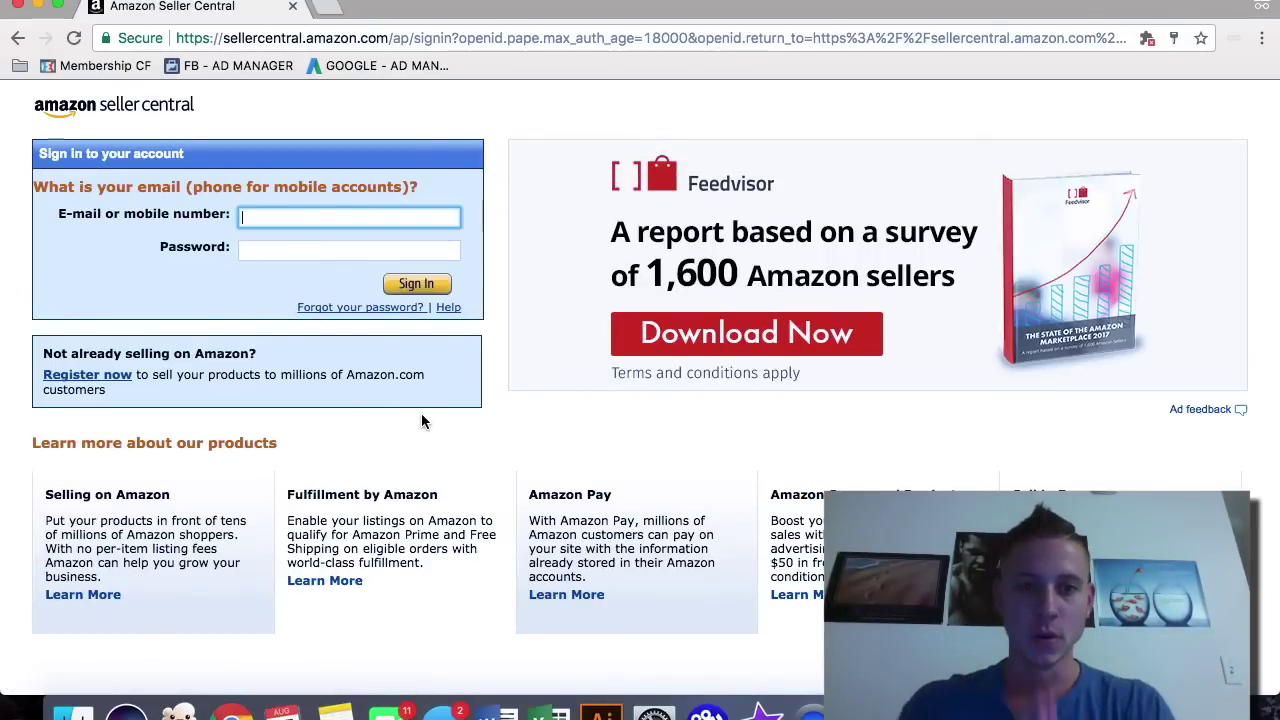
Step: Go to the Sell on Amazon sign-up page and review its $39.99-a-month plan and benefits
click(86, 378)
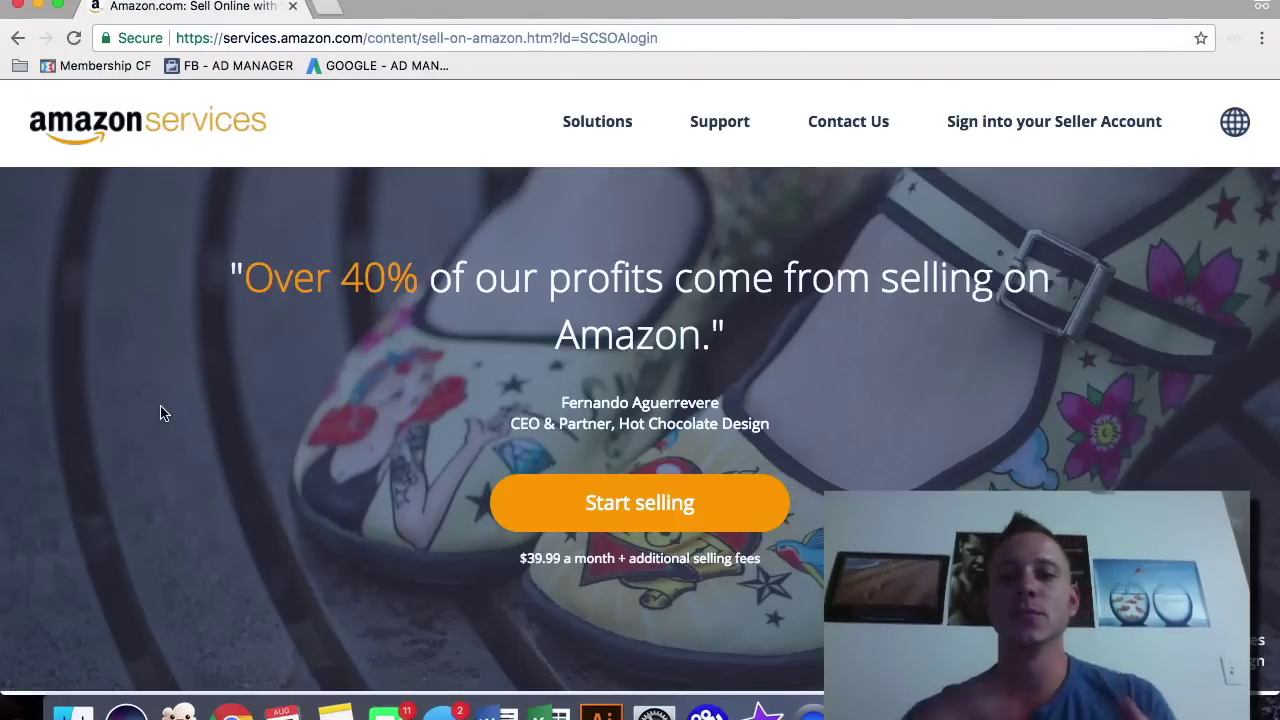
scroll(229, 400, down, 1)
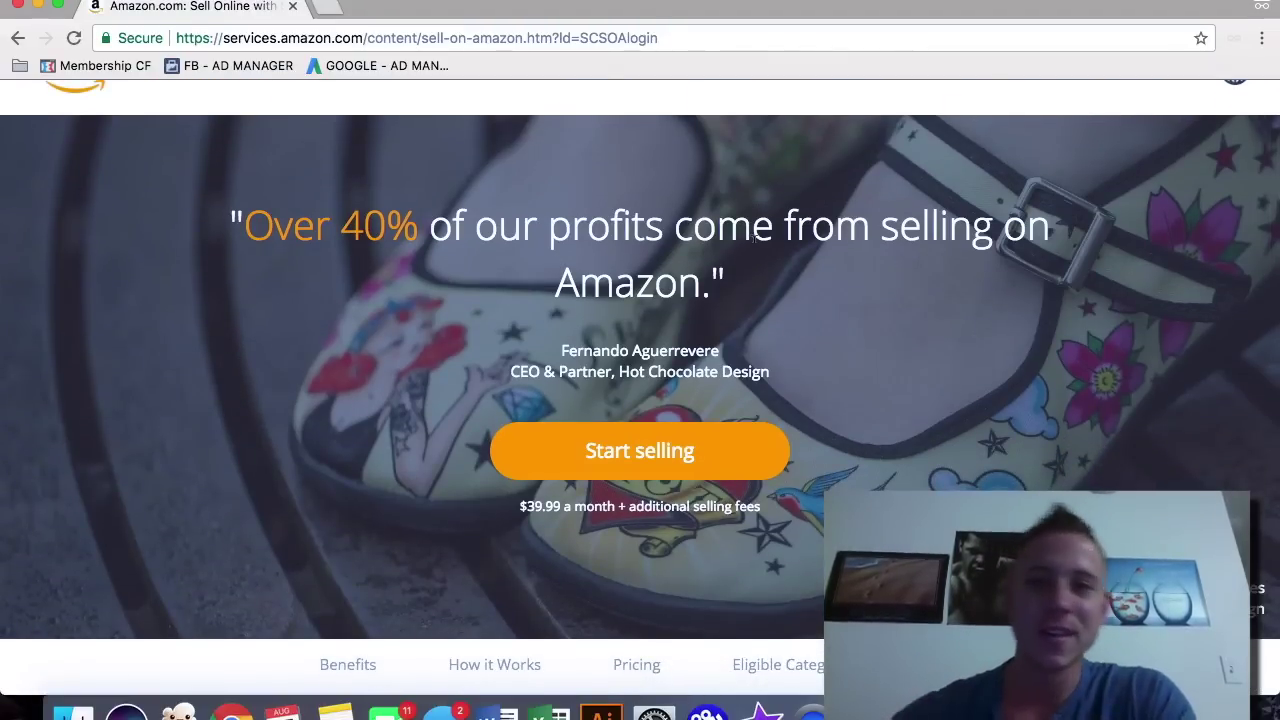
scroll(754, 240, down, 6)
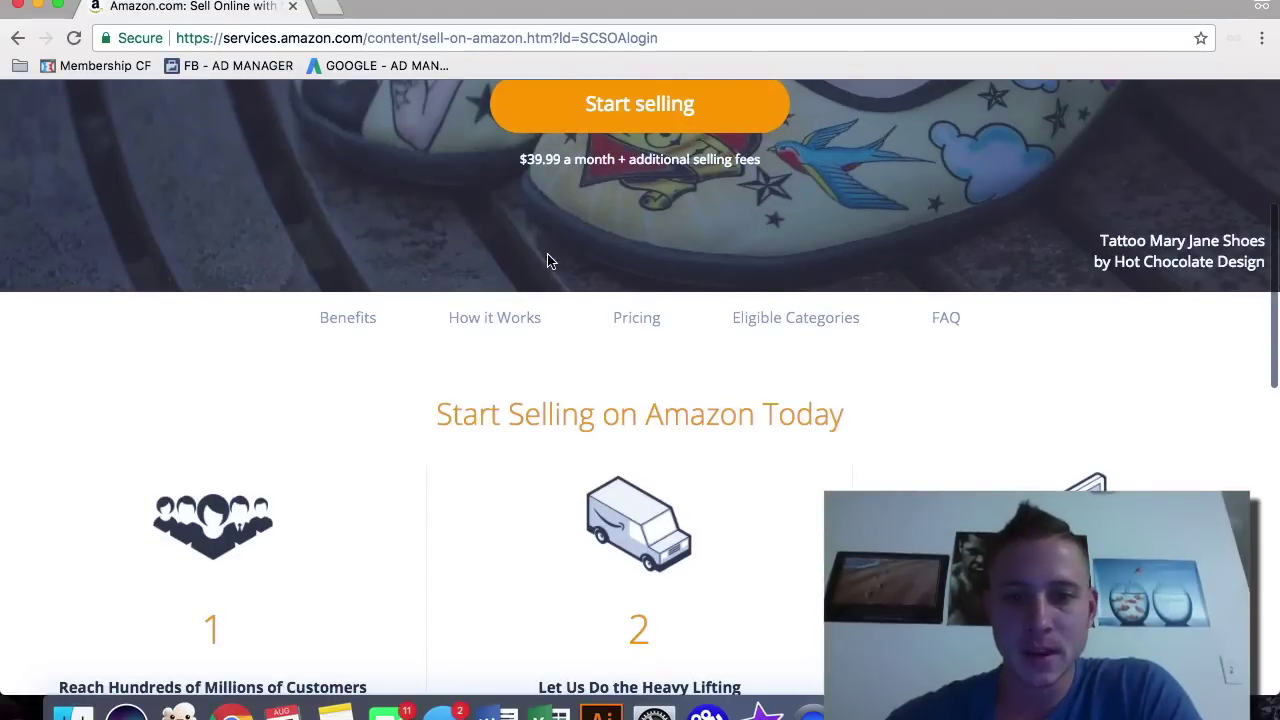
scroll(547, 258, down, 4)
scroll(400, 330, down, 1)
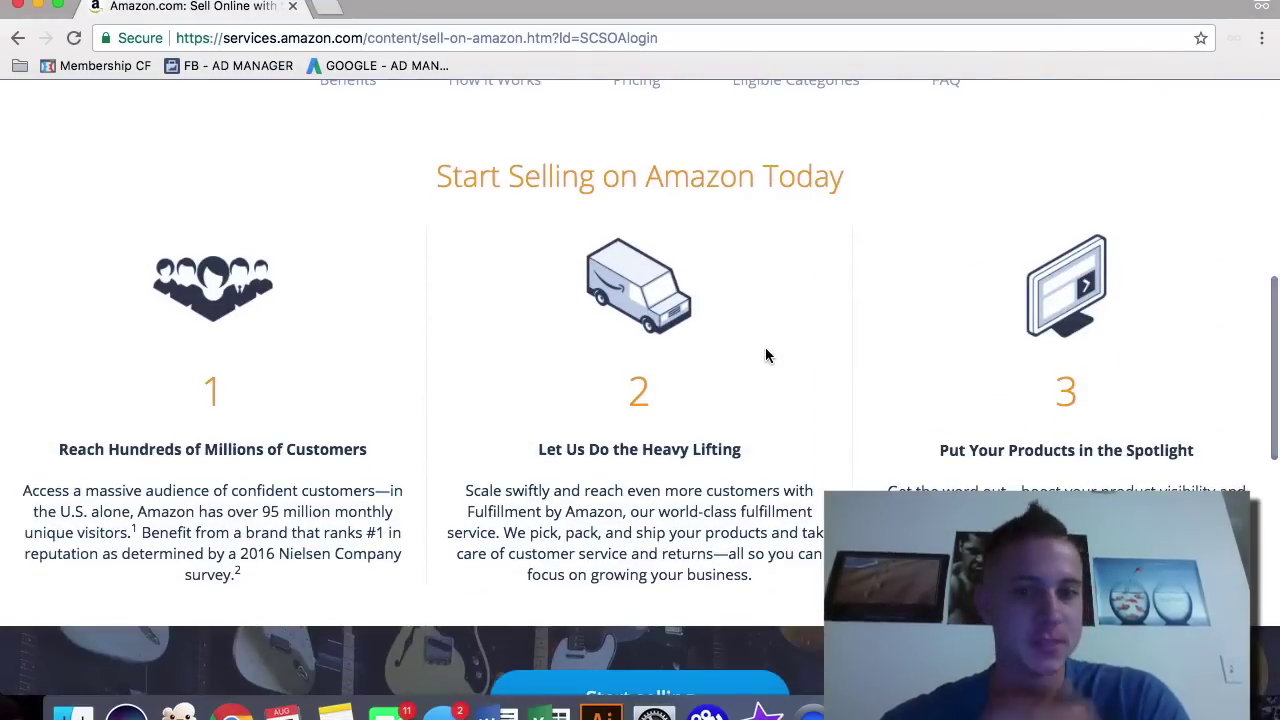
scroll(766, 355, down, 5)
scroll(766, 355, down, 3)
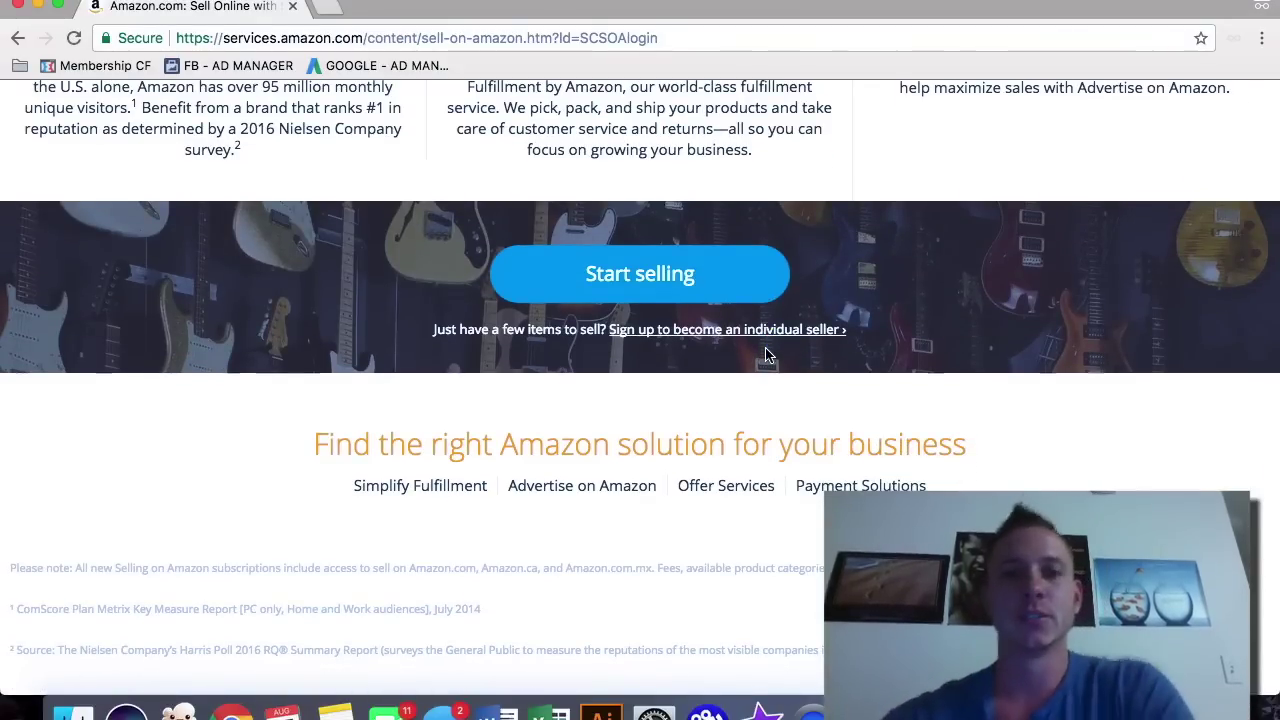
scroll(766, 355, up, 1)
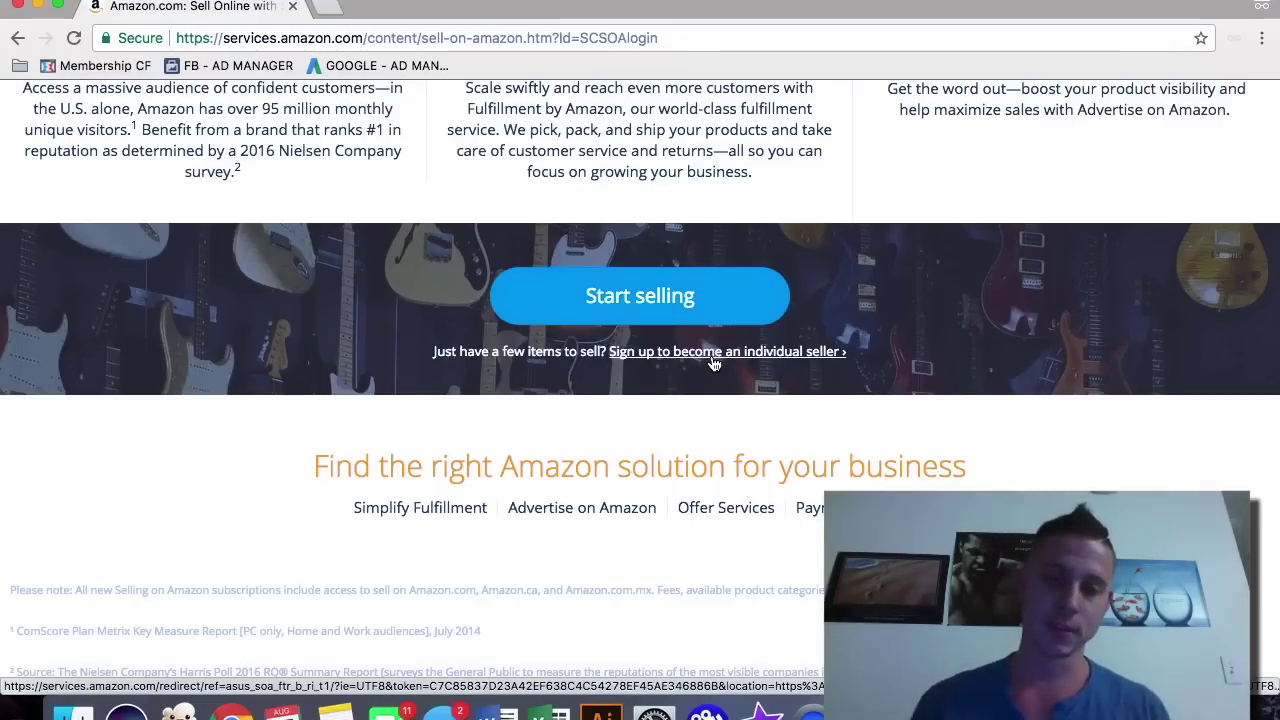
scroll(713, 362, up, 10)
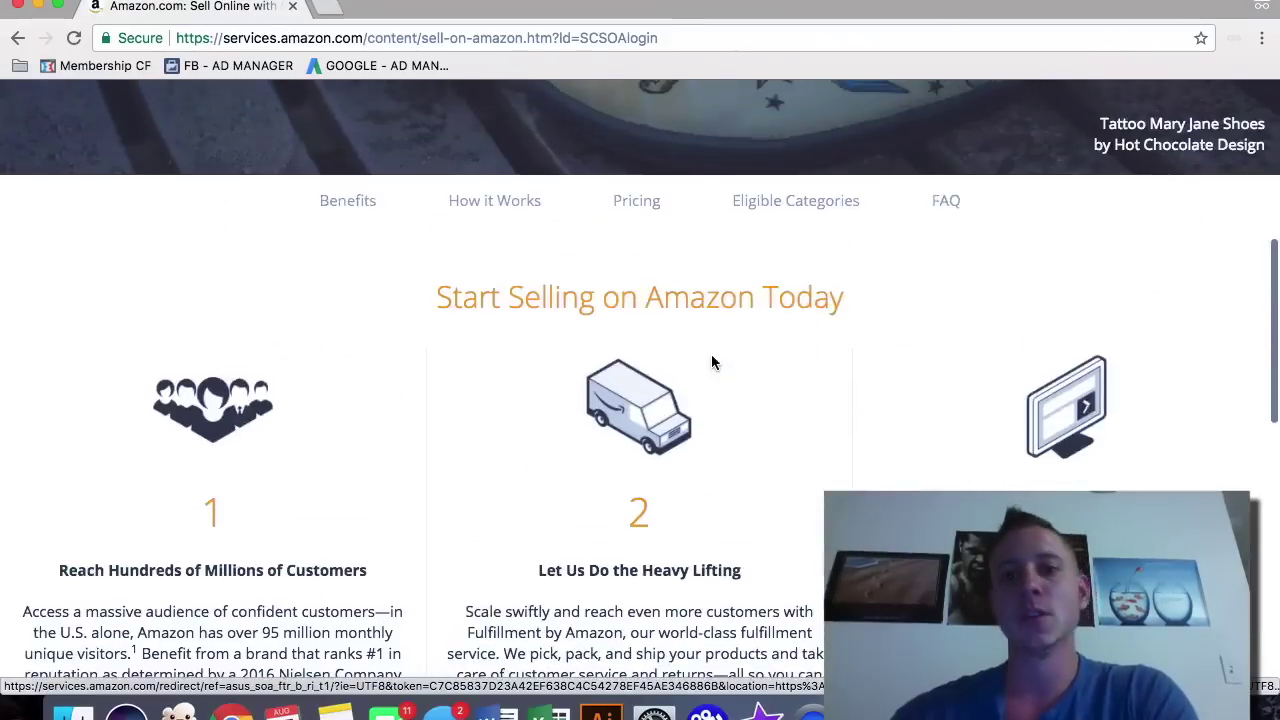
scroll(713, 362, up, 5)
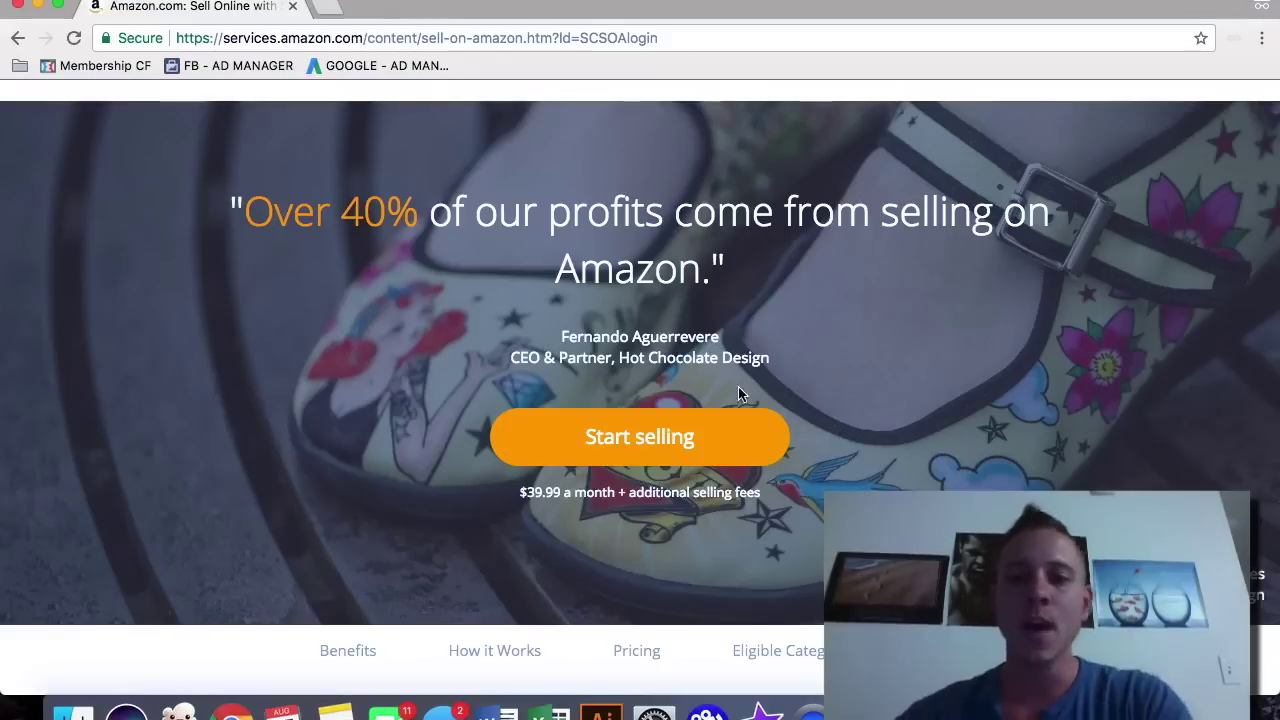
scroll(846, 404, down, 1)
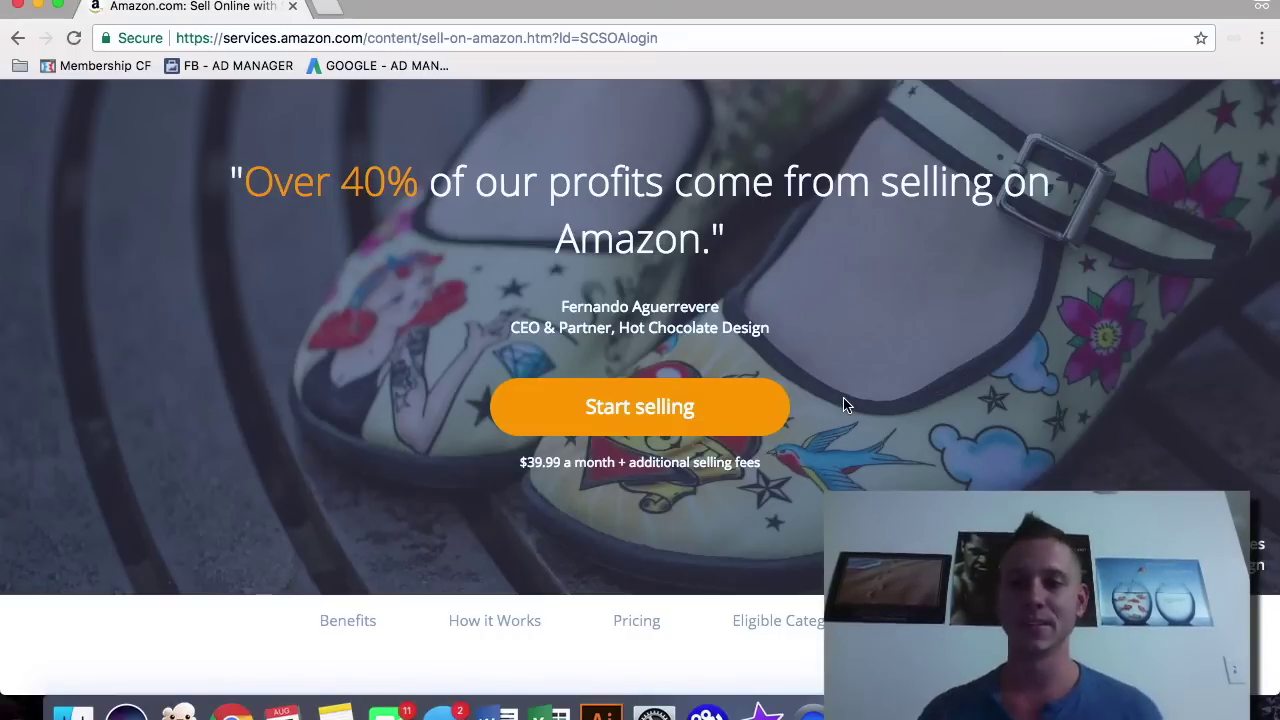
Step: Begin seller registration, then load the Seller Central homepage via 'se'
click(711, 425)
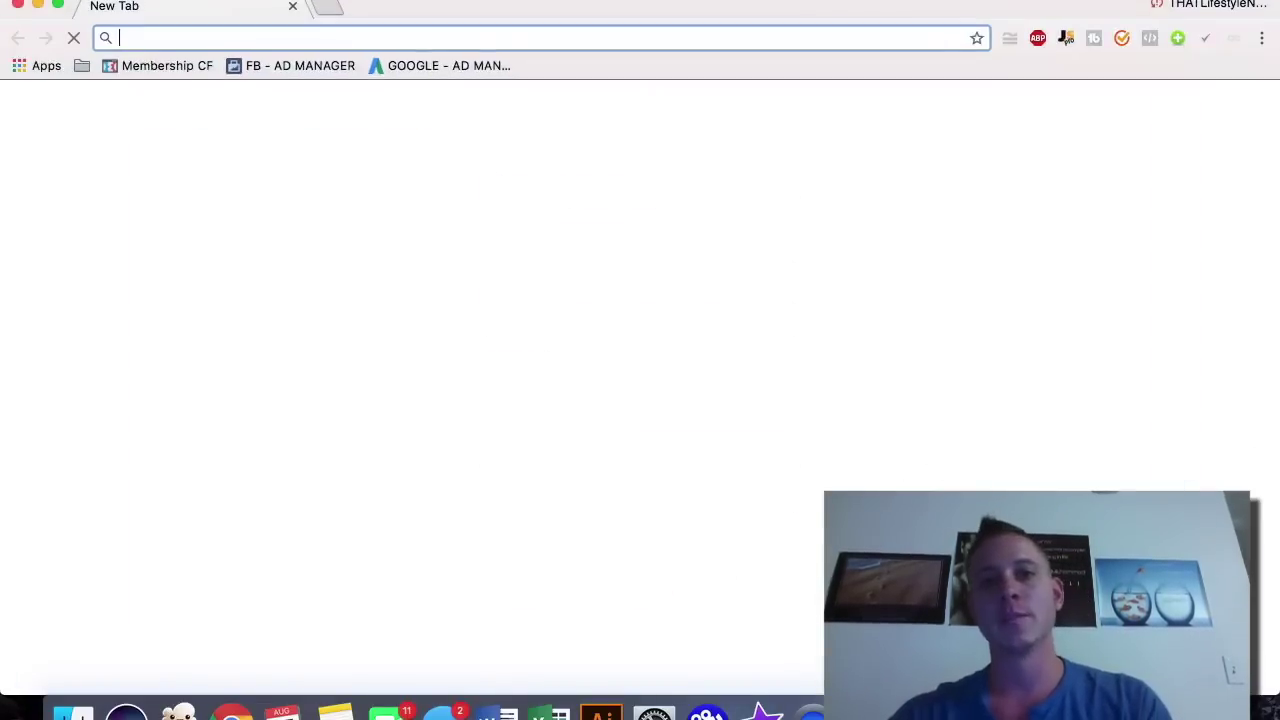
text(sellercentral.amazon.com)
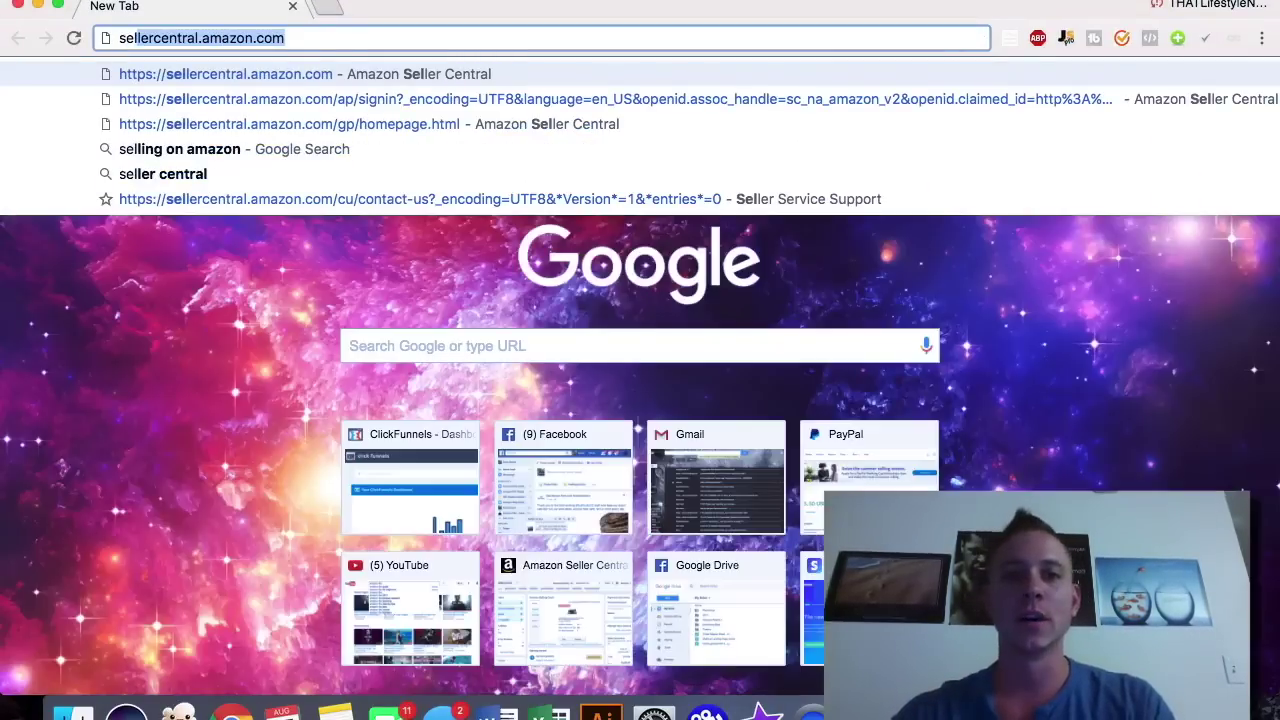
key(Return)
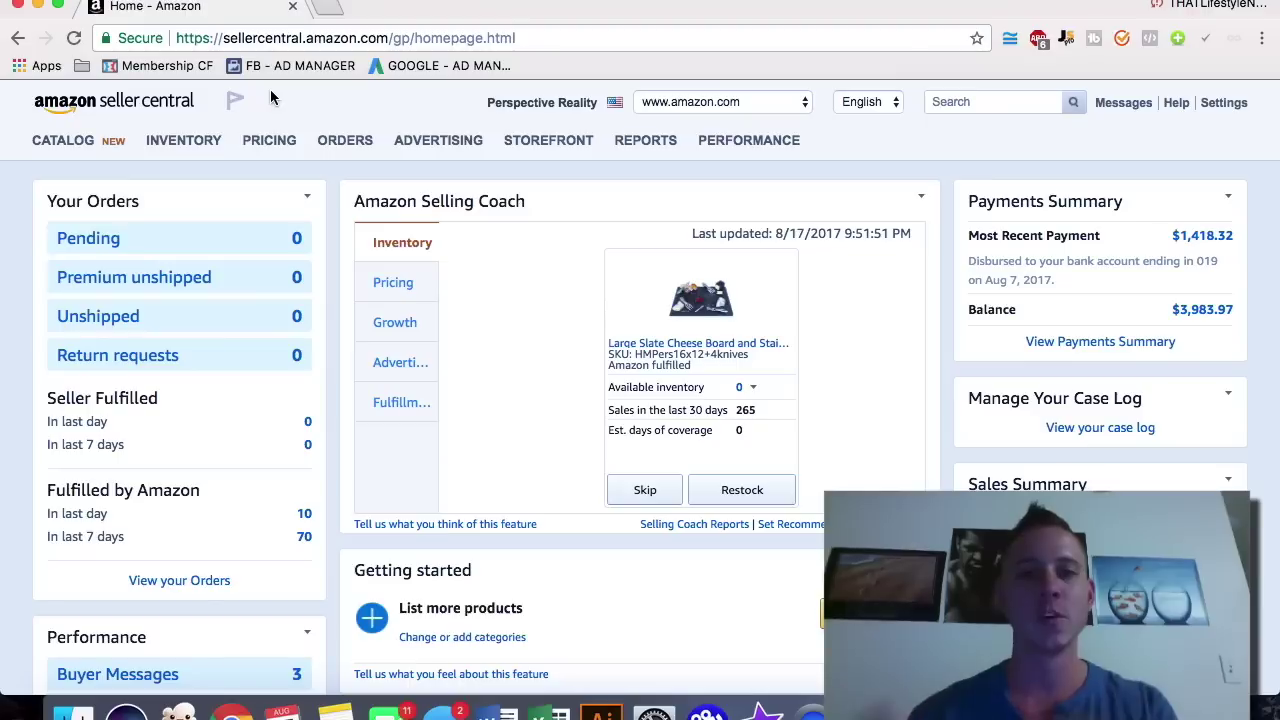
Step: Open INVENTORY > Manage Inventory to view the account's three products
mouse_move(105, 133)
mouse_move(470, 143)
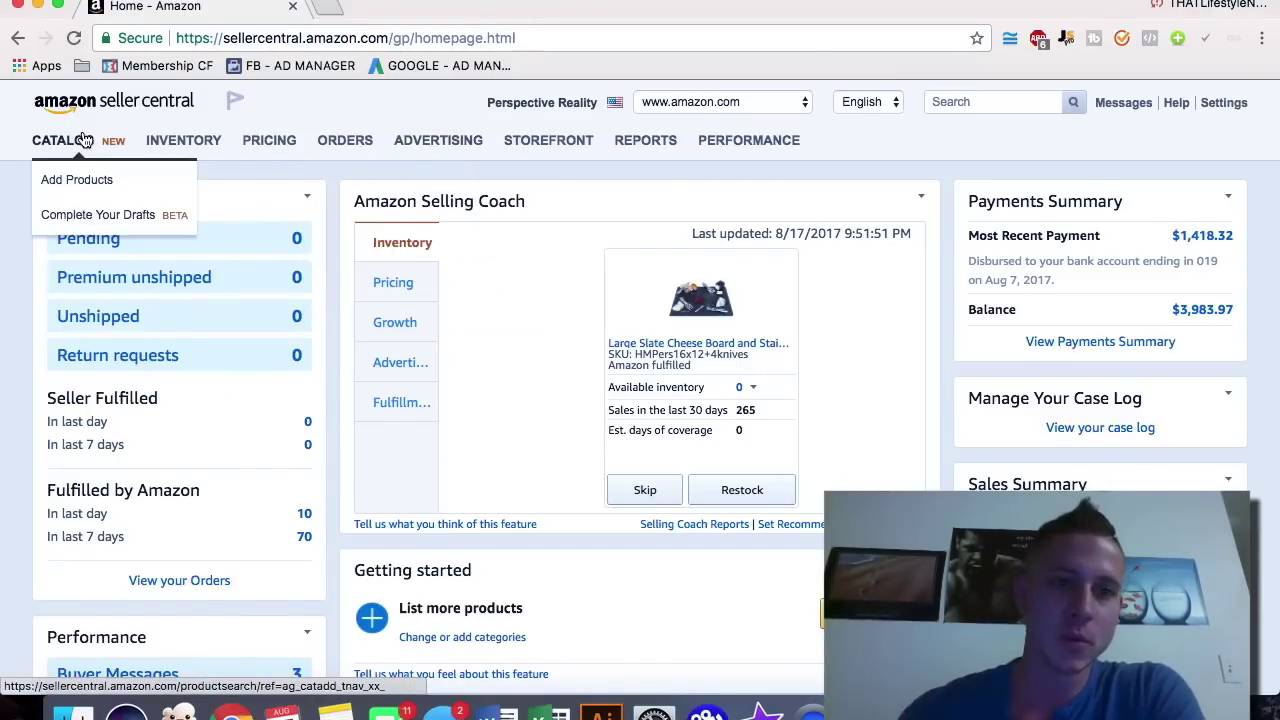
mouse_move(163, 142)
click(203, 180)
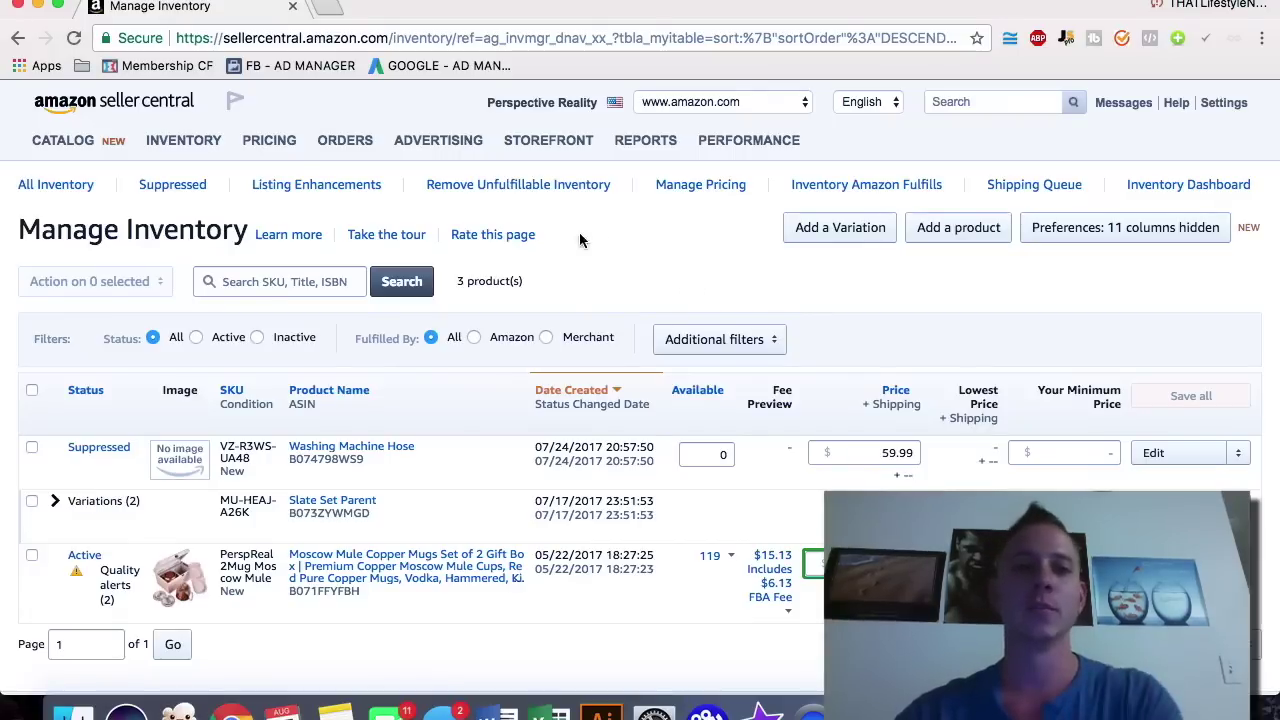
Step: Select the Moscow Mule mugs listing, check its bulk actions, then open the 17-shipment FBA Shipping Queue
mouse_move(192, 150)
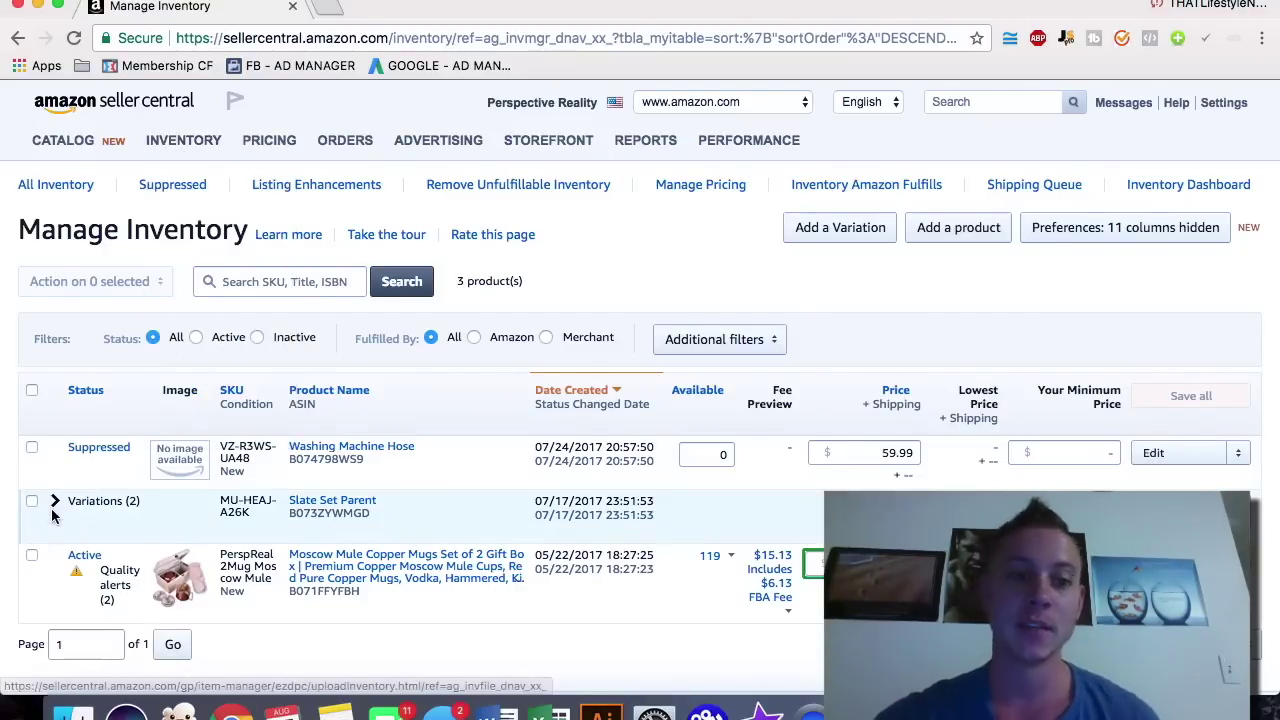
click(31, 554)
click(96, 283)
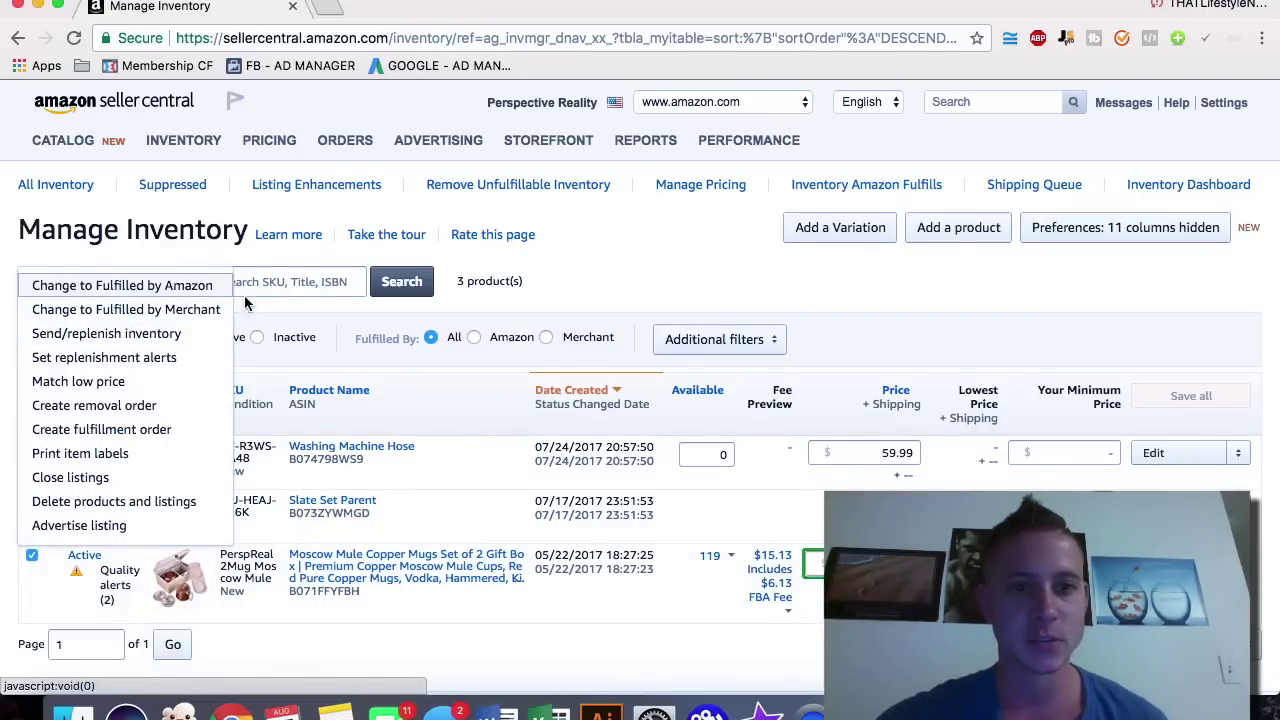
click(304, 87)
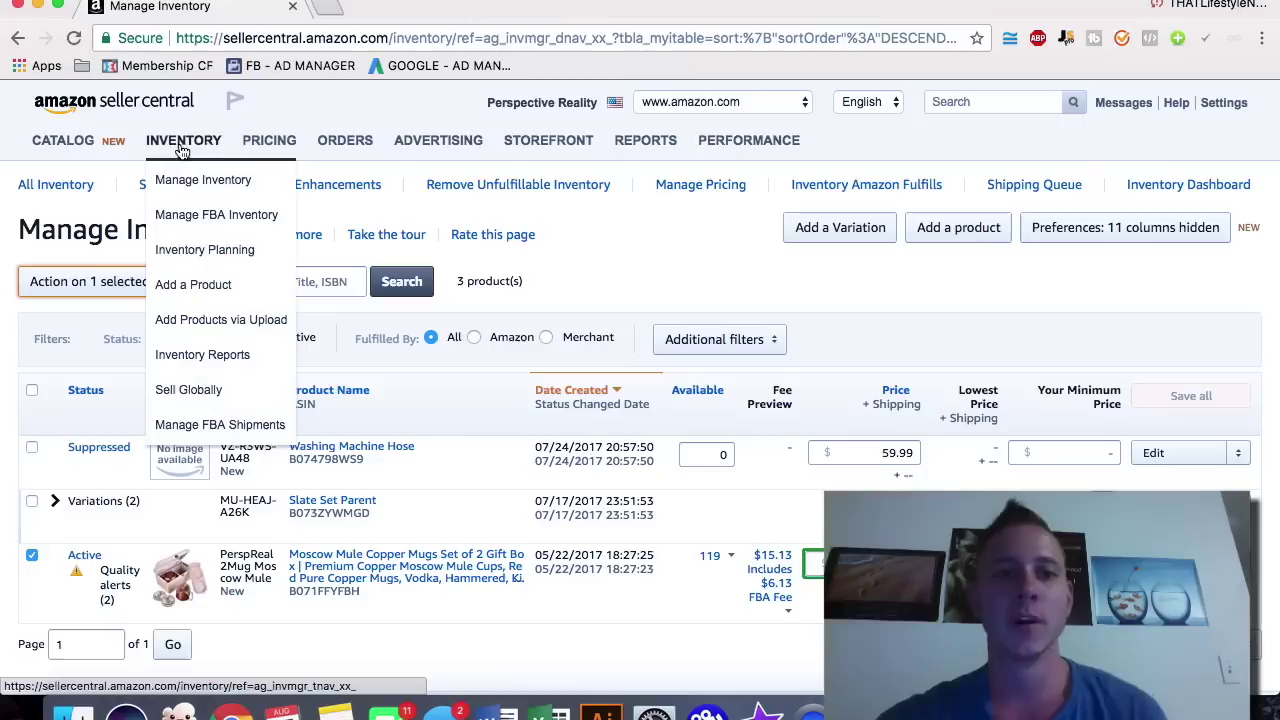
click(213, 426)
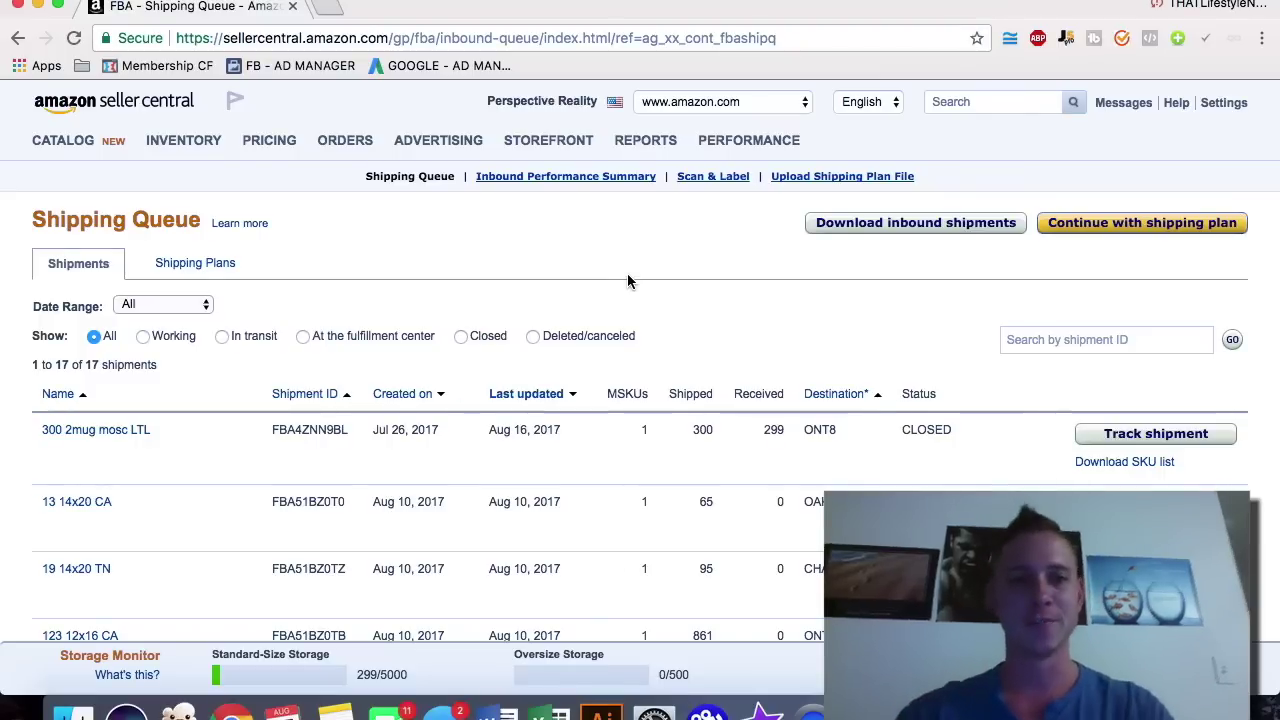
Step: Return to the Manage Inventory page
mouse_move(200, 146)
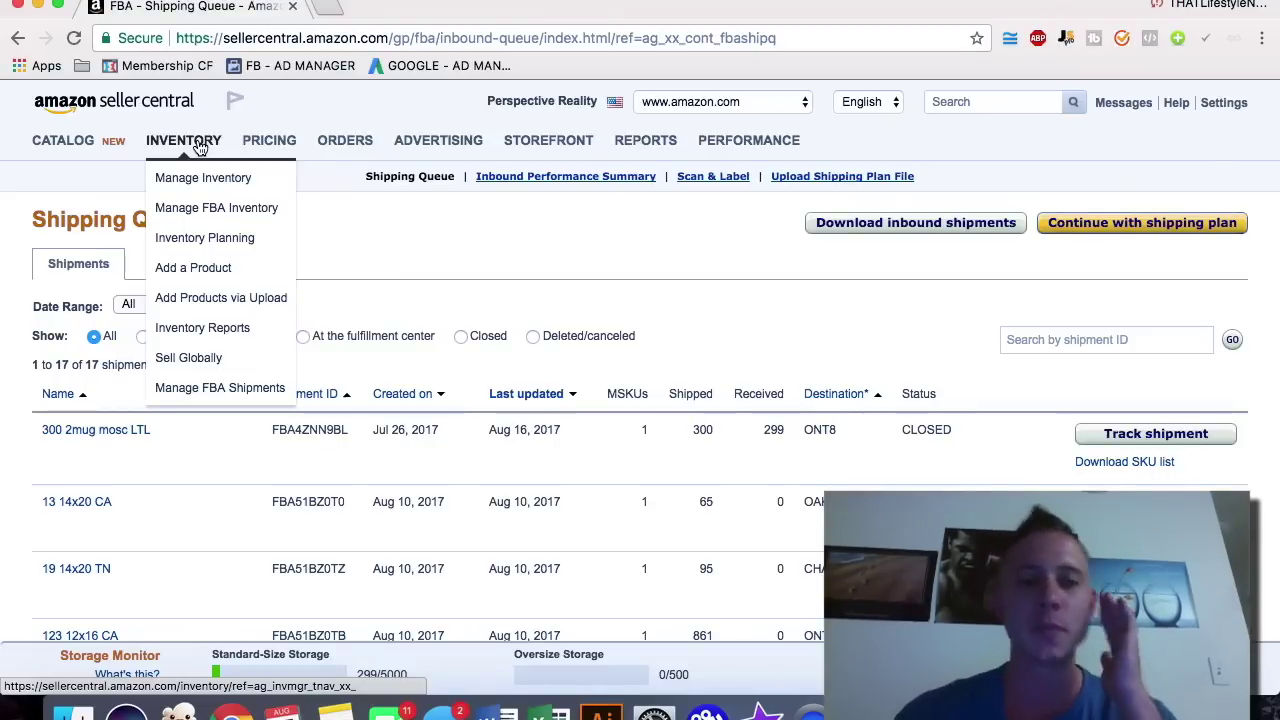
mouse_move(266, 140)
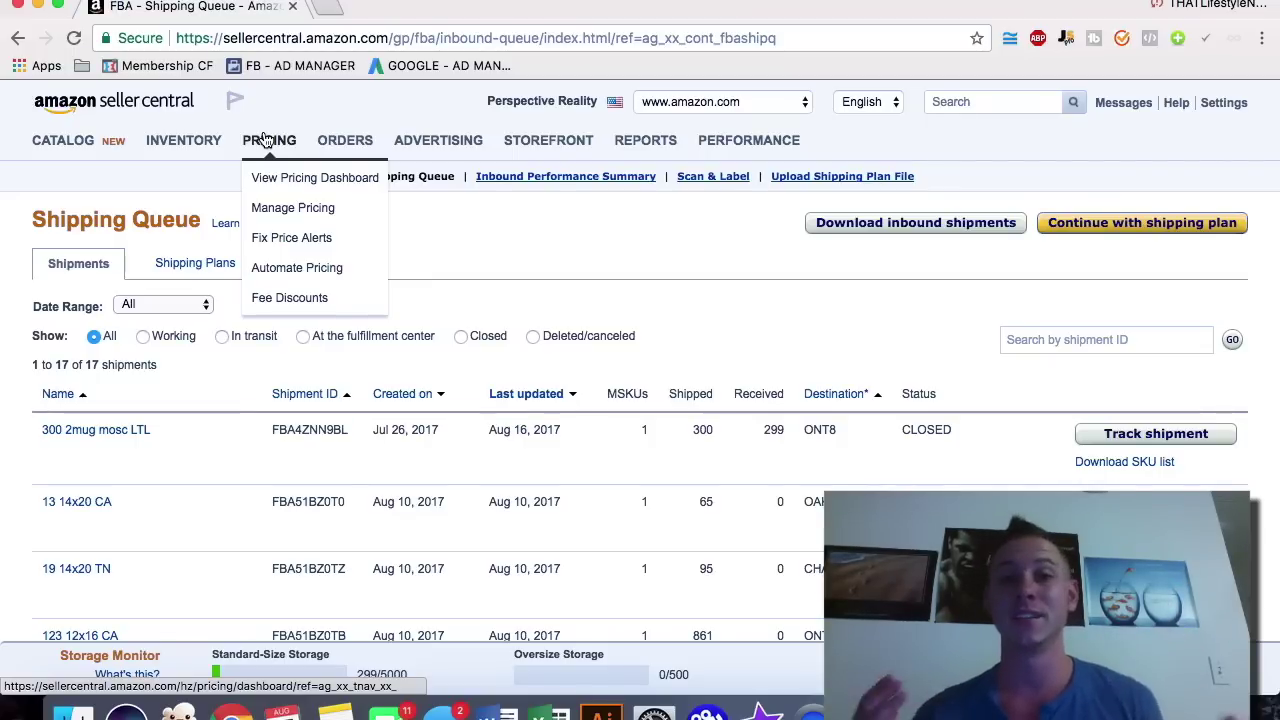
click(208, 140)
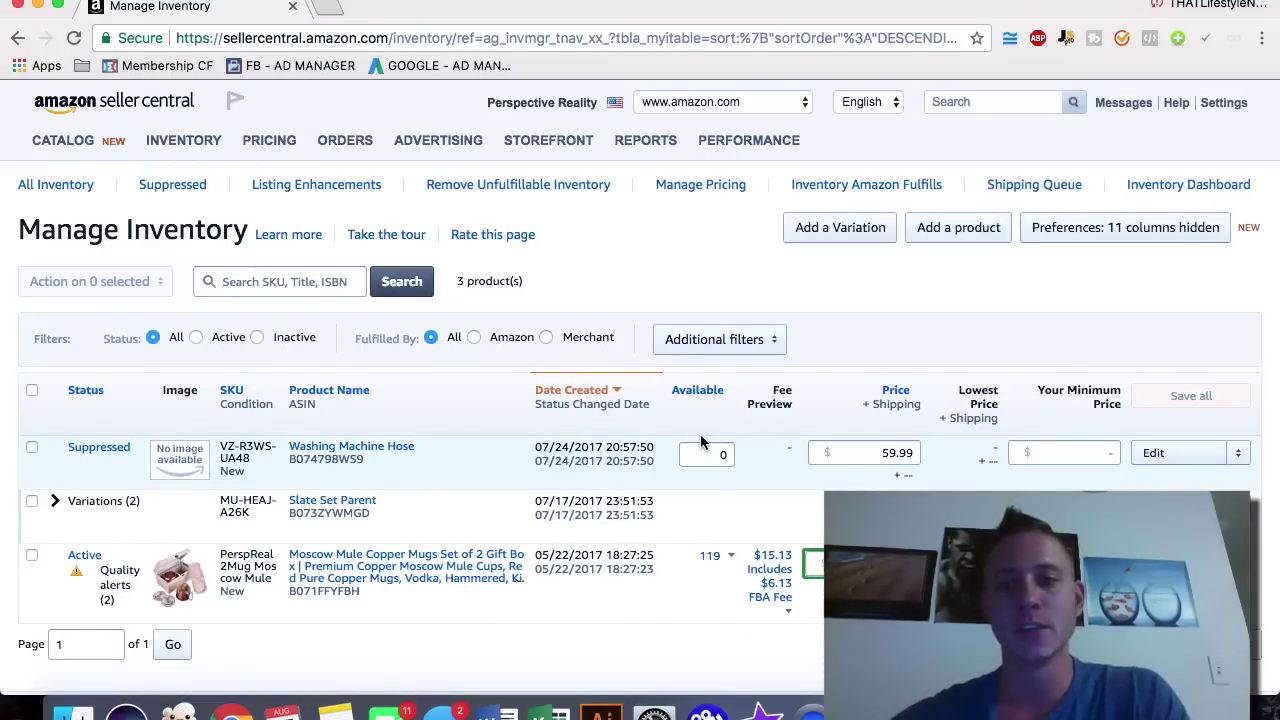
Step: Open ADVERTISING to view the 13 Sponsored Products campaigns
mouse_move(262, 145)
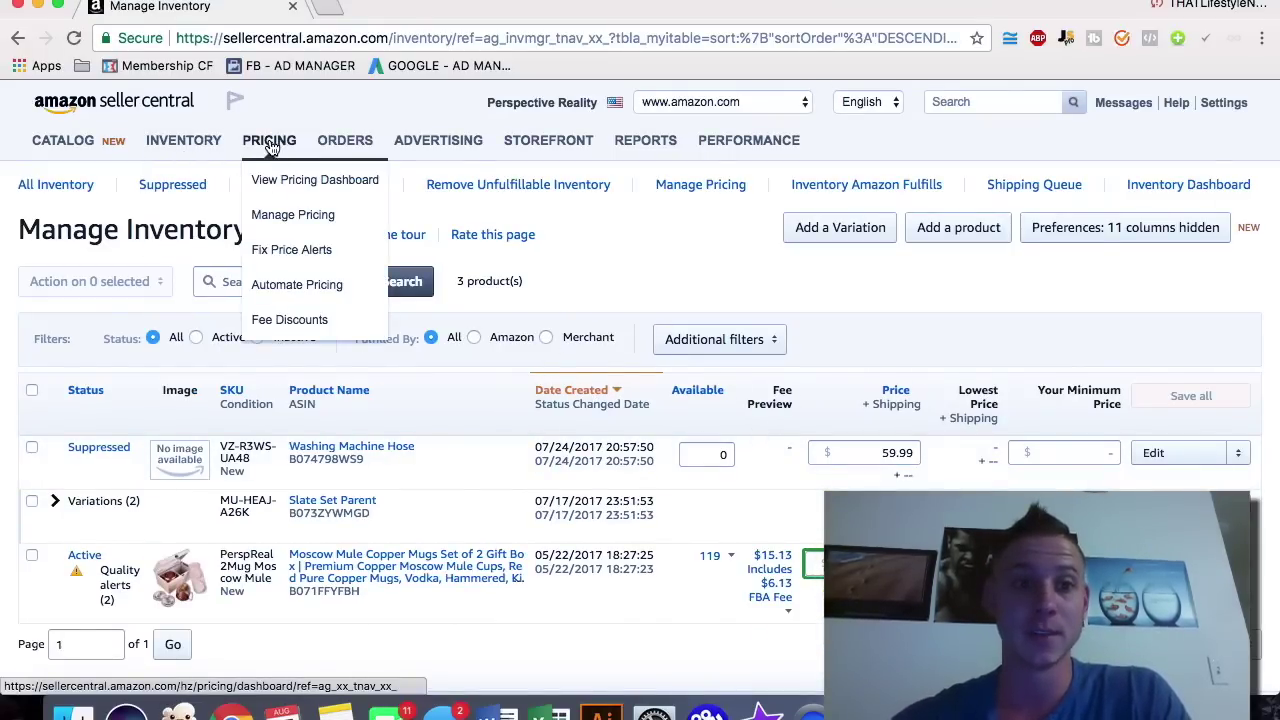
mouse_move(92, 143)
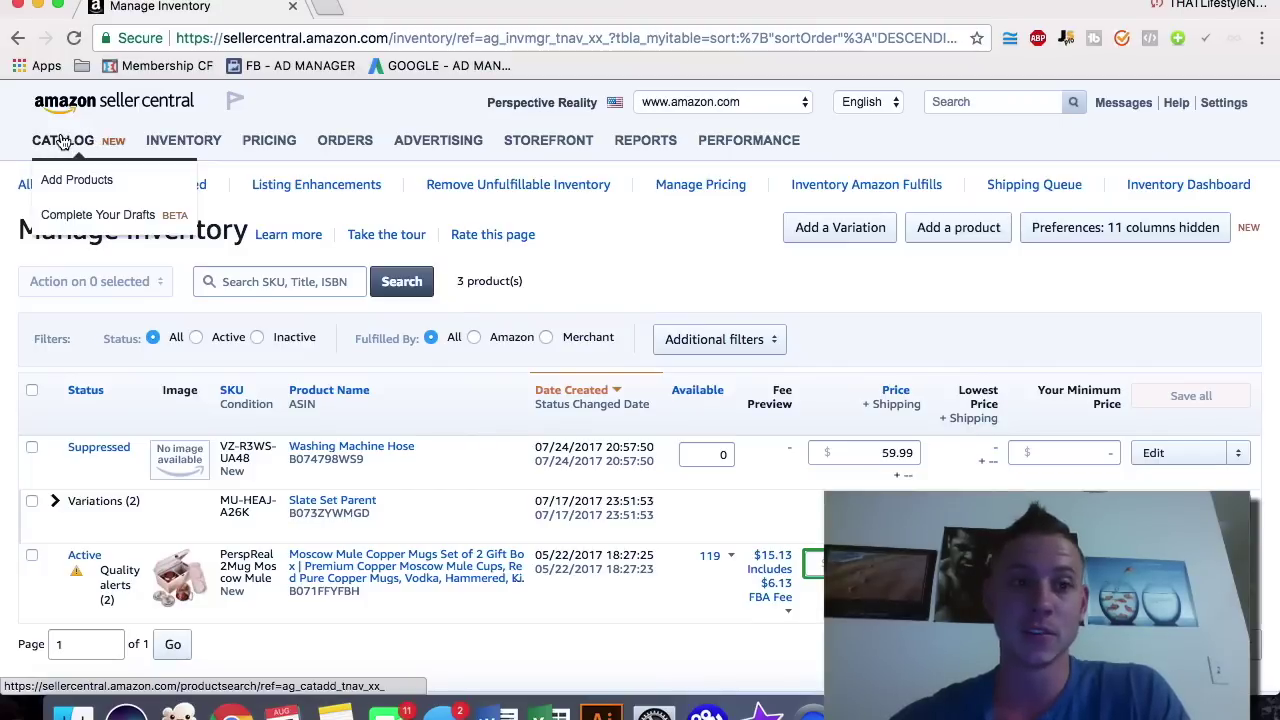
mouse_move(352, 137)
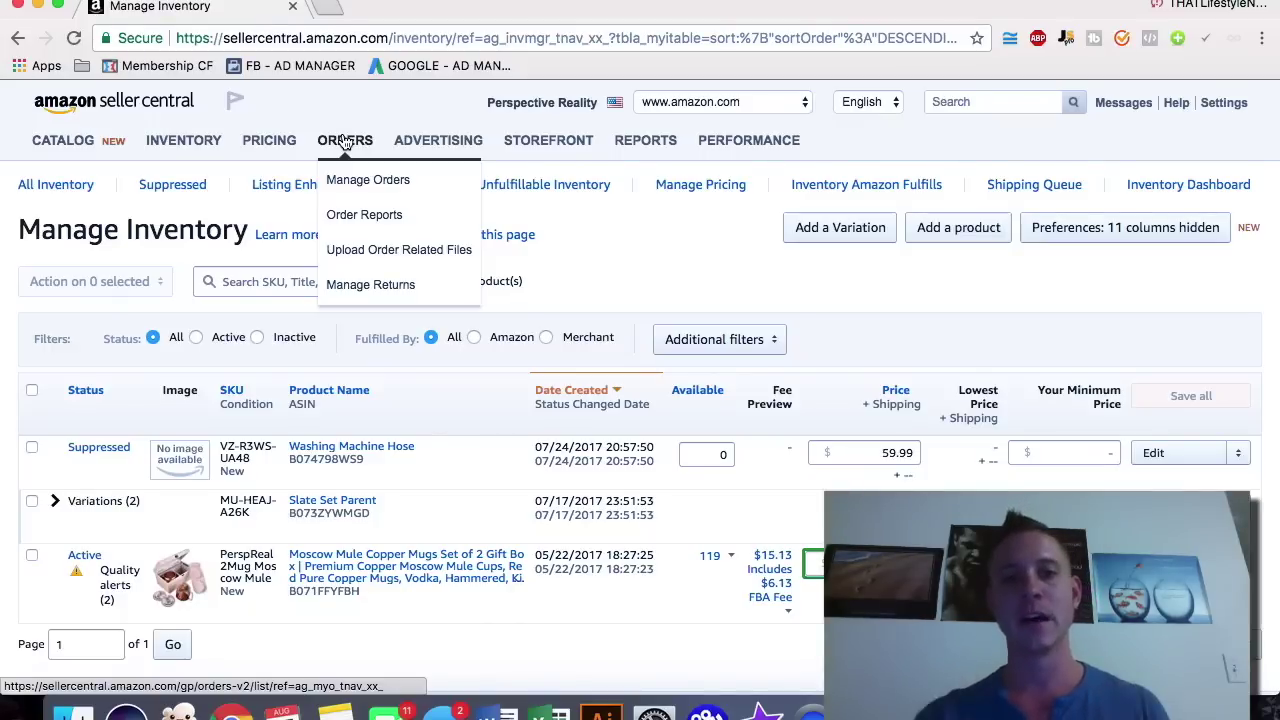
click(448, 147)
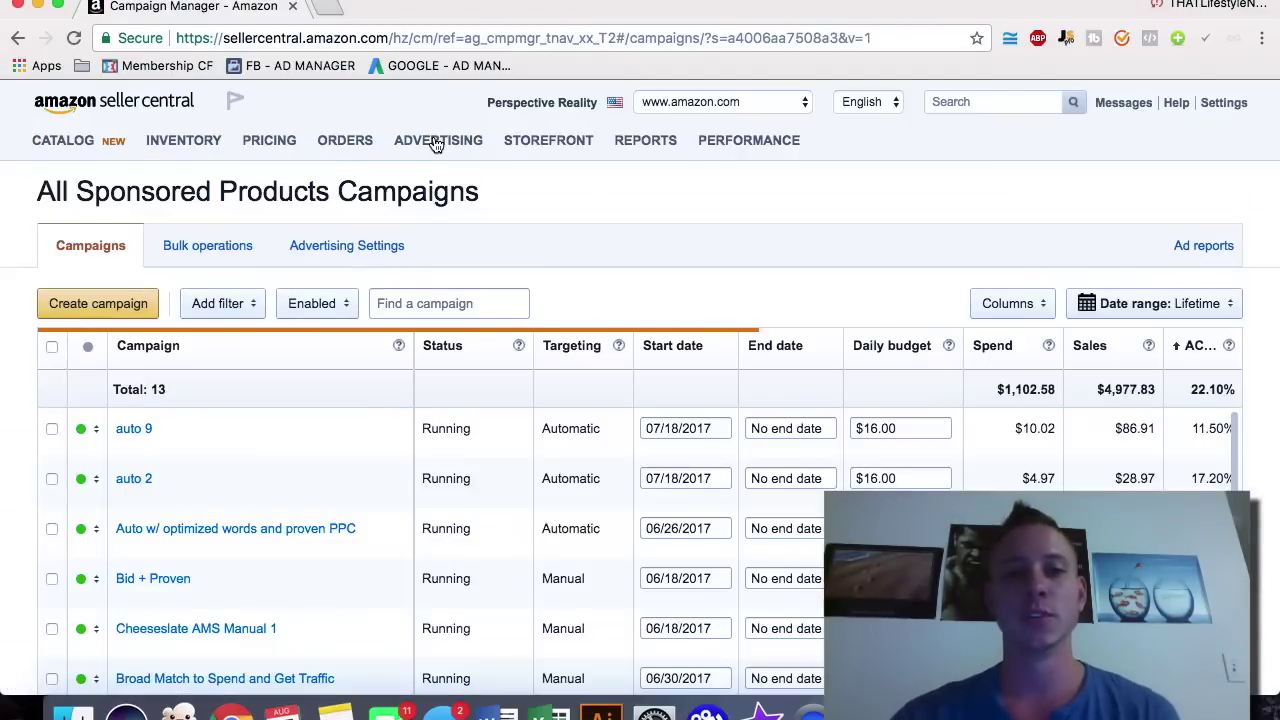
mouse_move(442, 144)
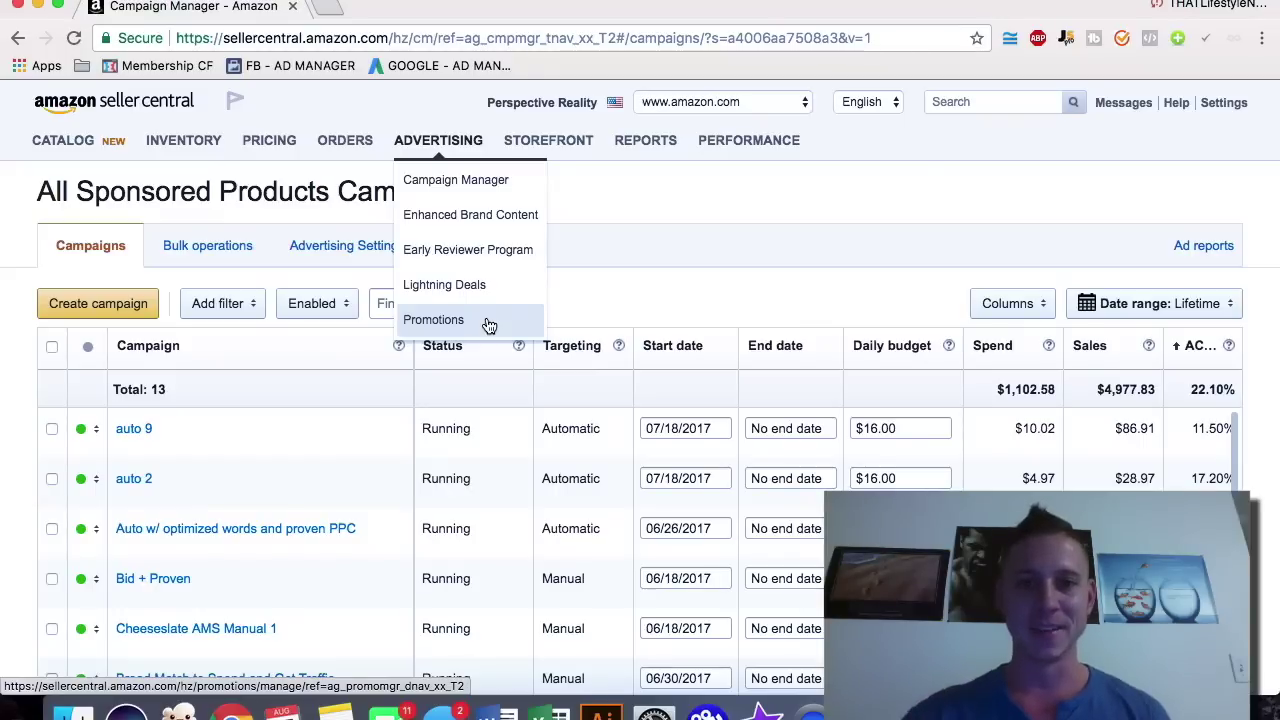
Step: Open REPORTS > Advertising Reports and view the Search Term Report
mouse_move(545, 141)
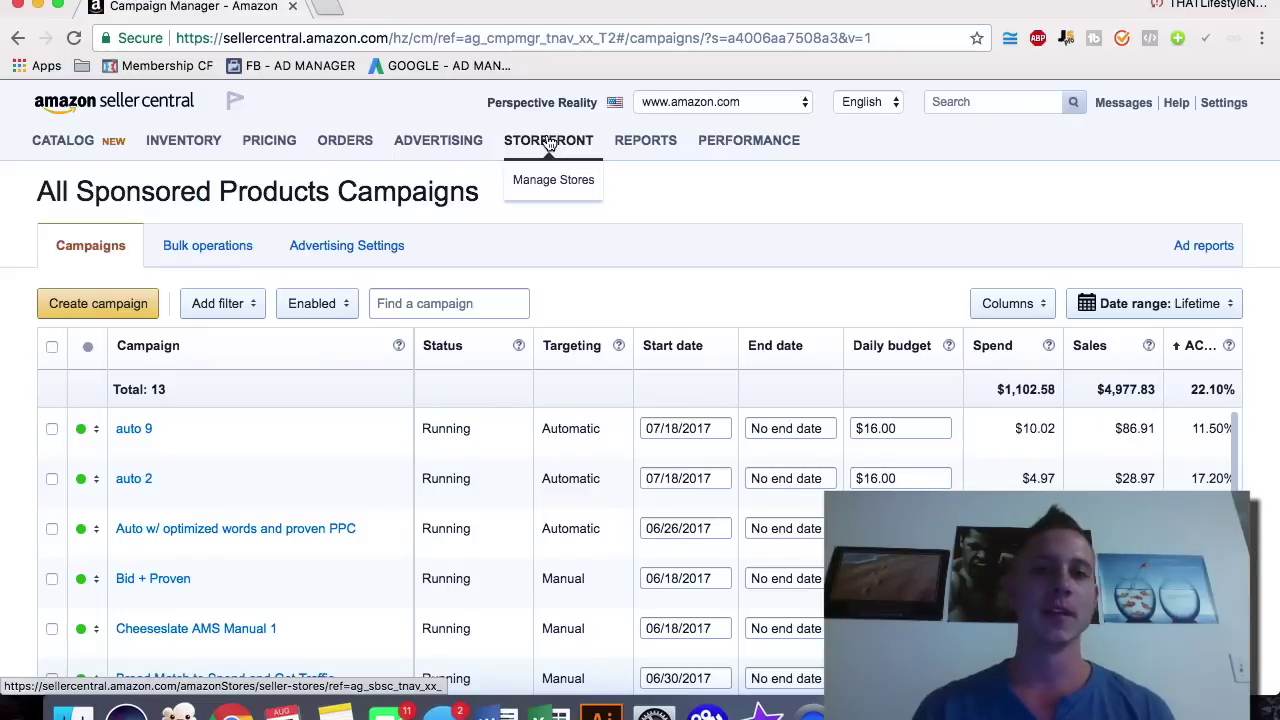
mouse_move(648, 143)
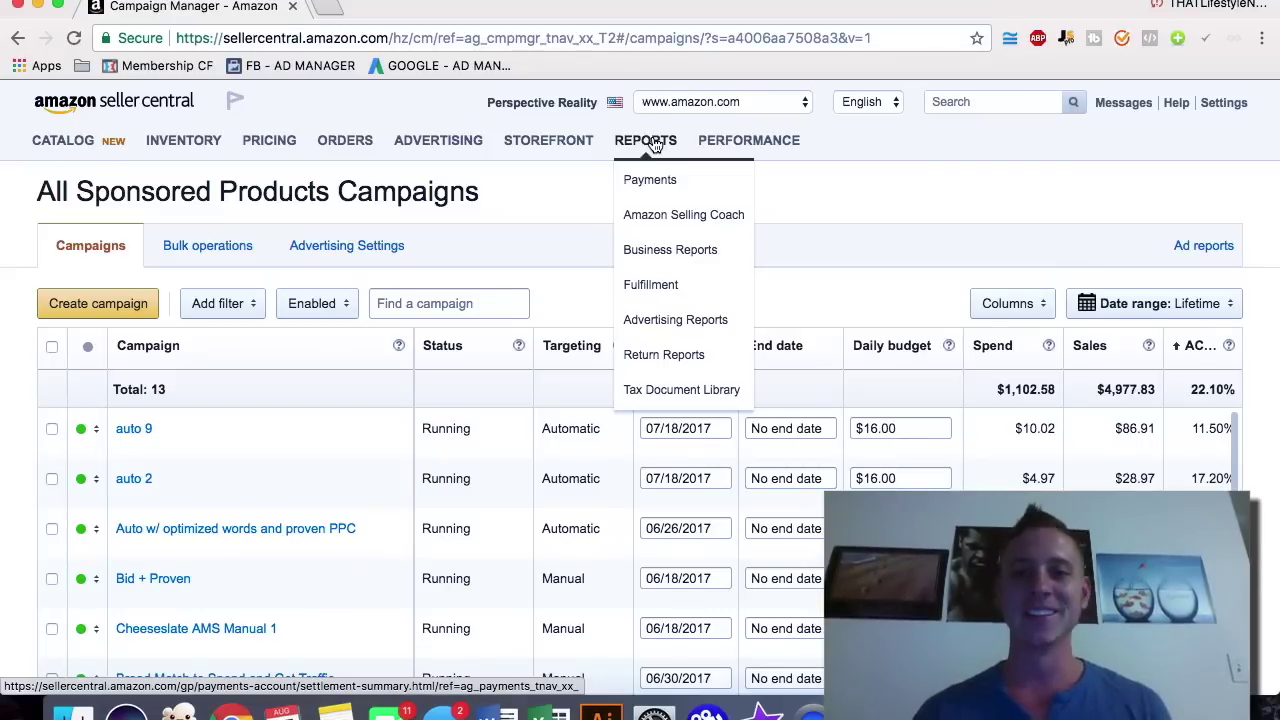
click(691, 320)
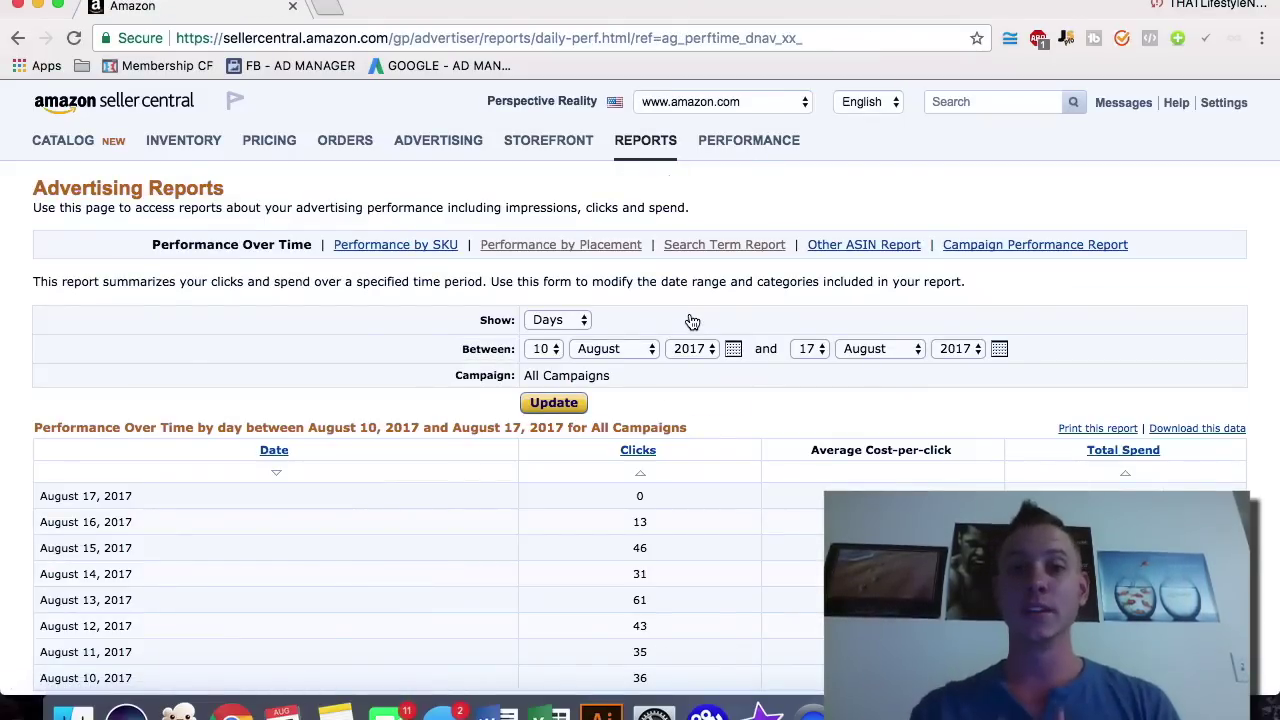
click(745, 254)
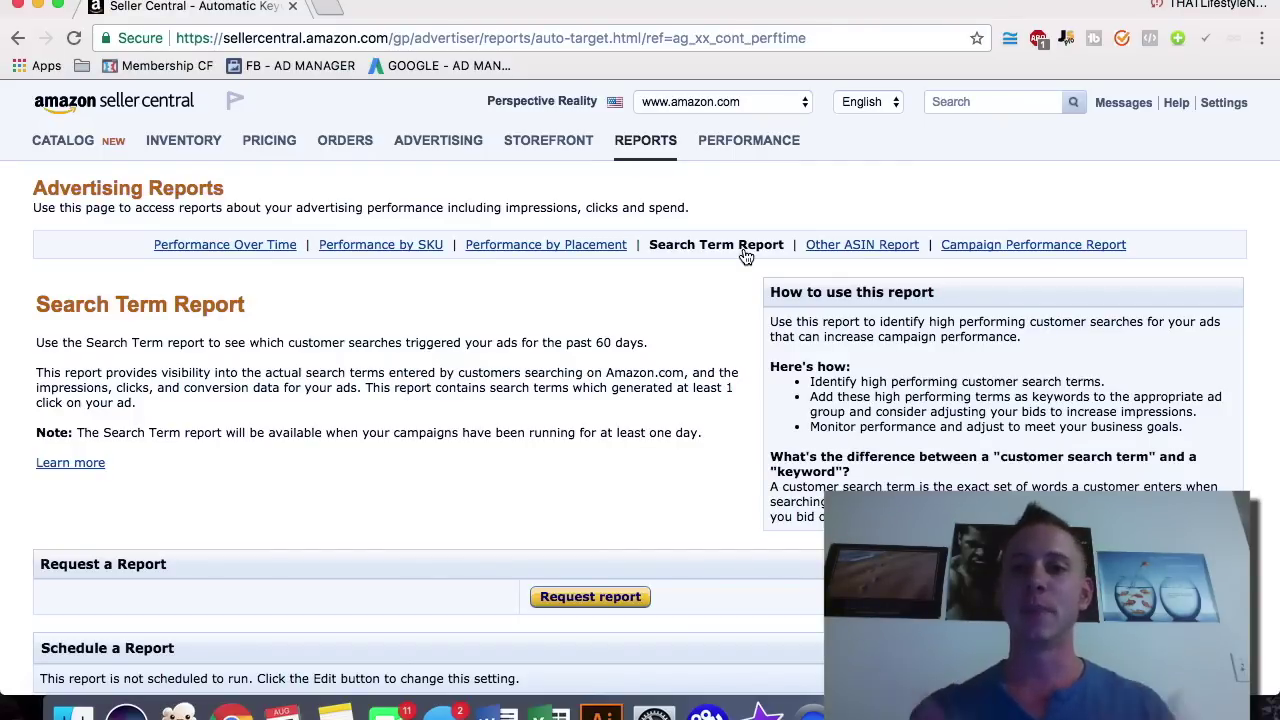
Step: Request a Search Term report, which fails with a try-again-in-a-few-minutes error
mouse_move(446, 148)
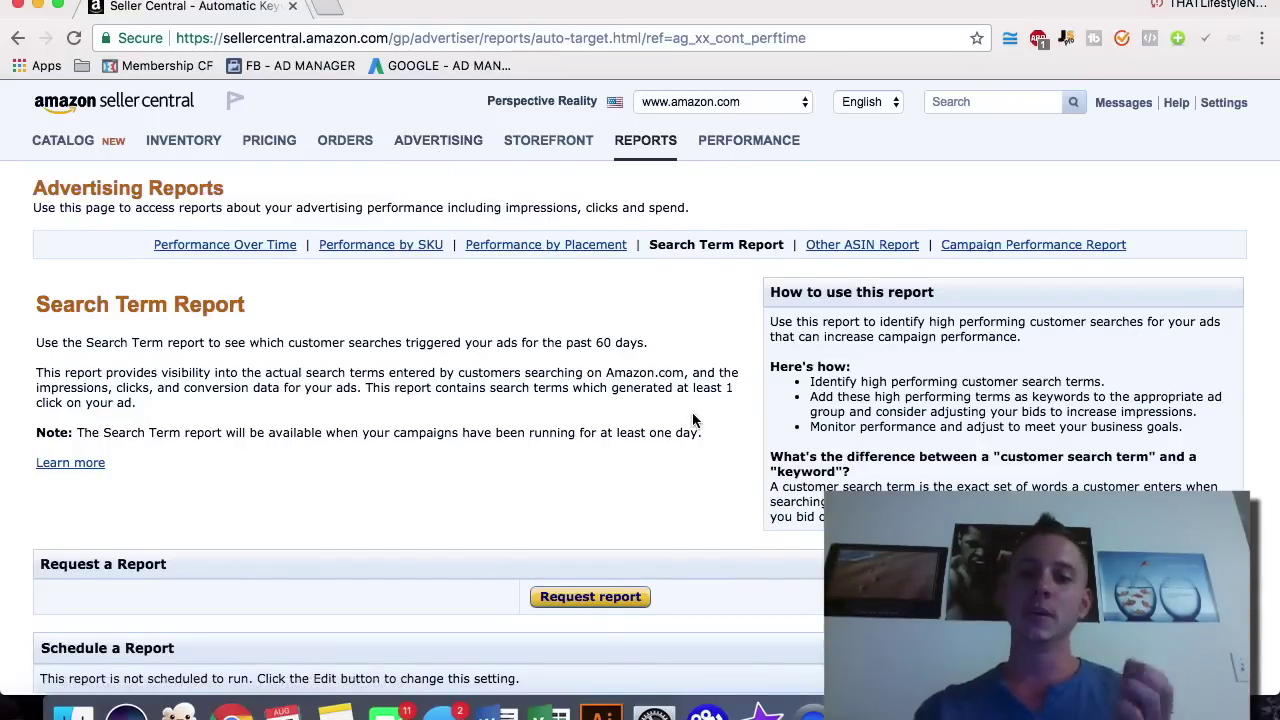
scroll(692, 412, down, 1)
scroll(713, 387, down, 1)
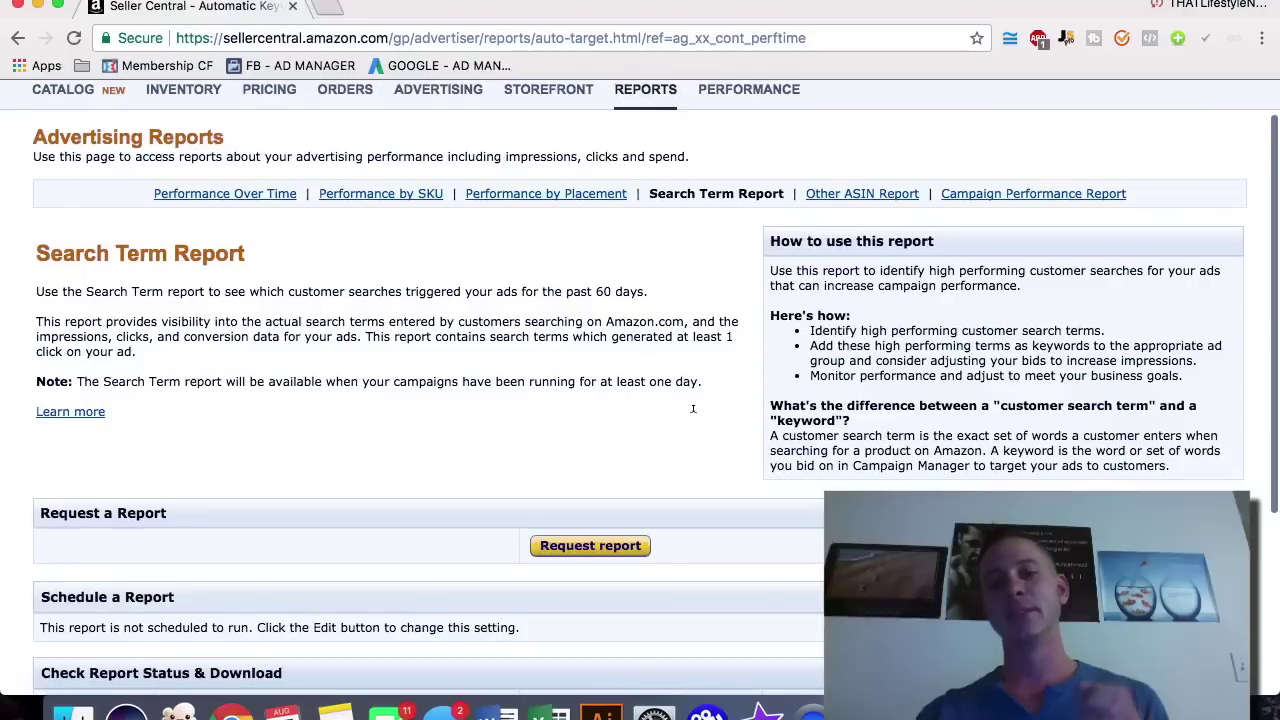
click(603, 550)
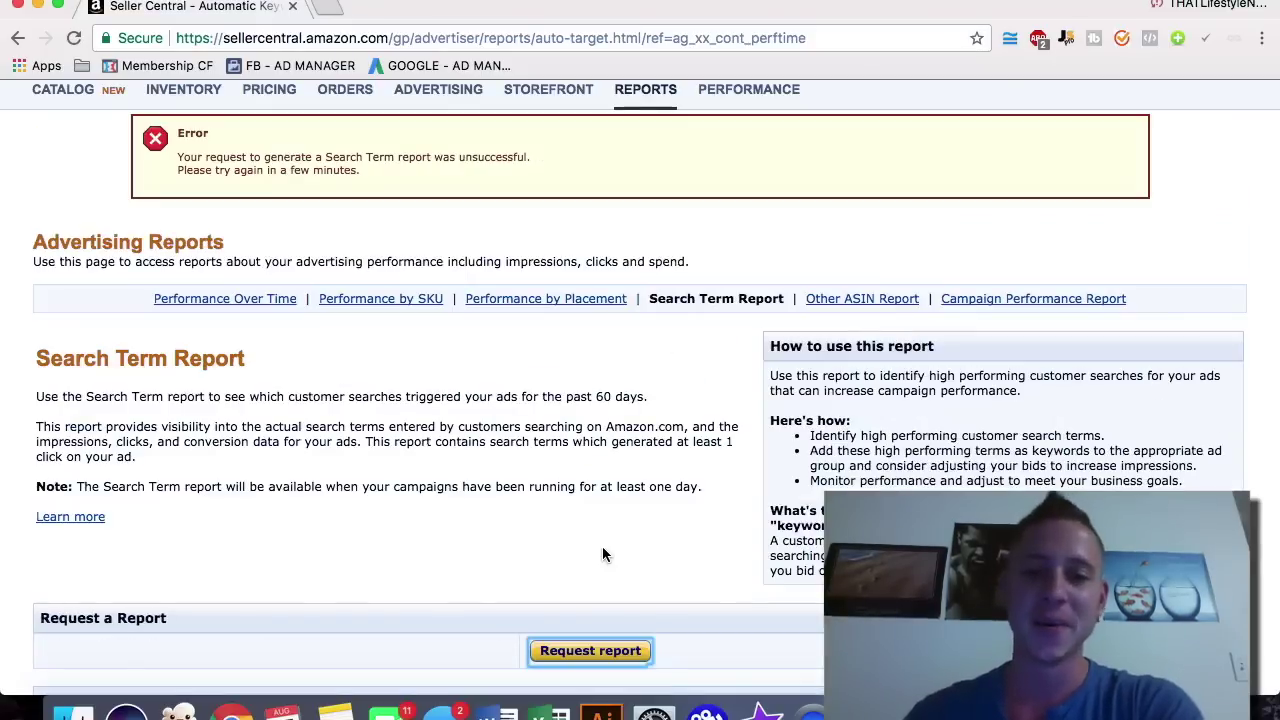
scroll(622, 484, down, 1)
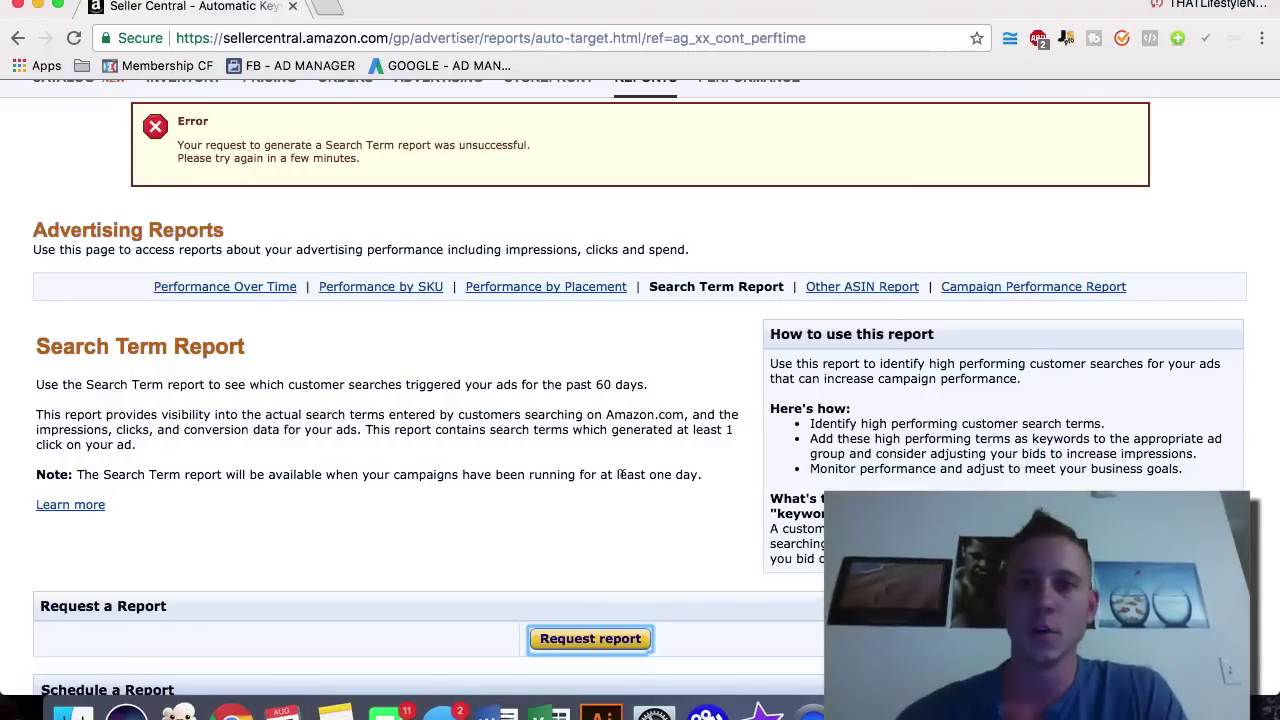
scroll(660, 472, up, 1)
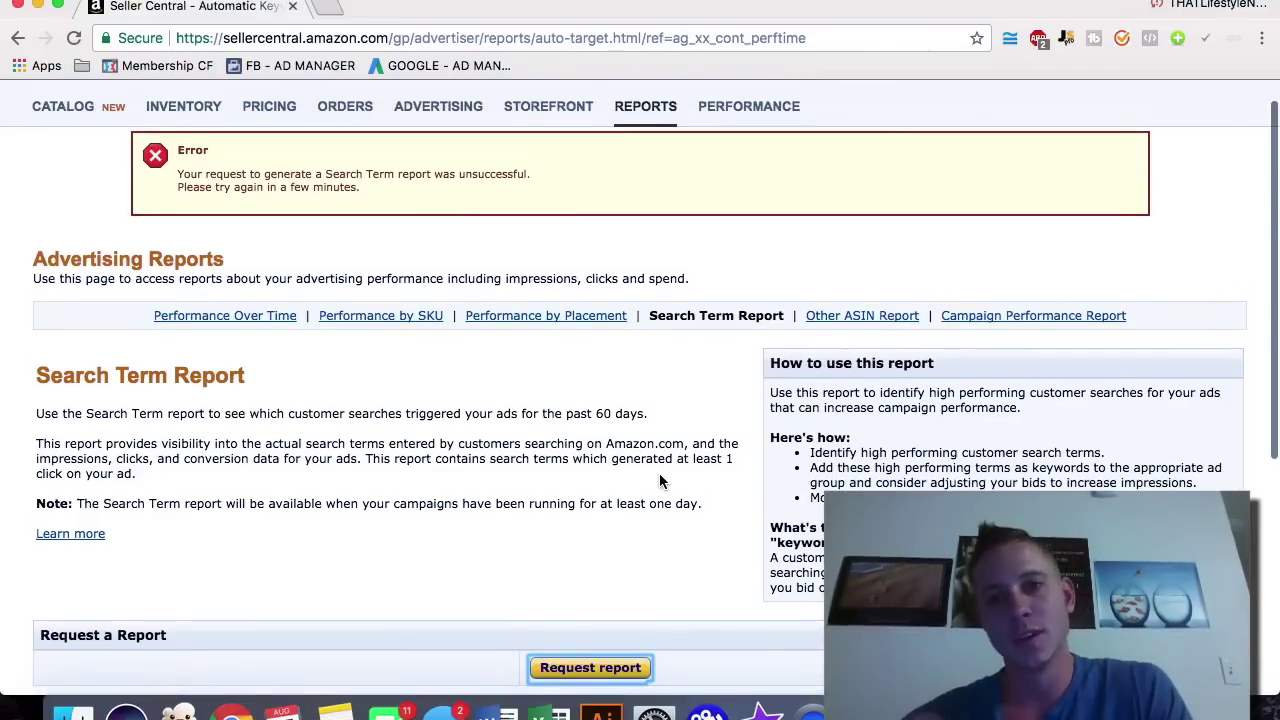
scroll(659, 480, up, 1)
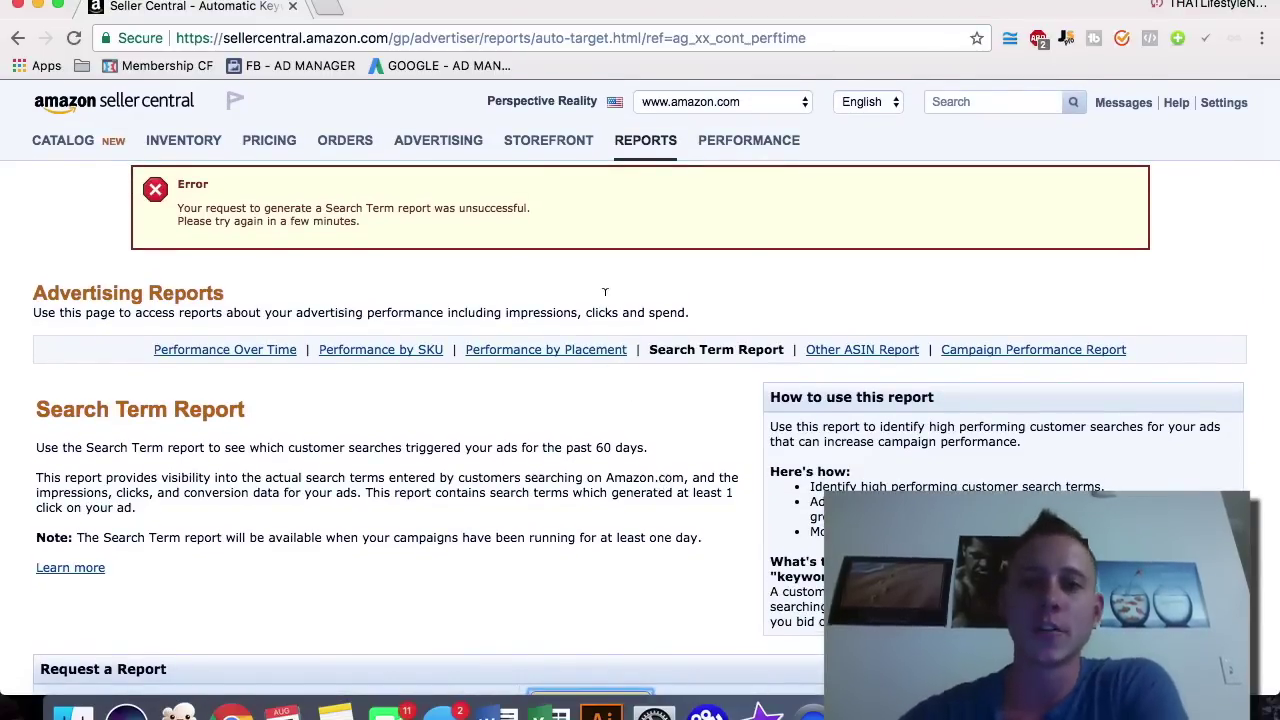
mouse_move(716, 145)
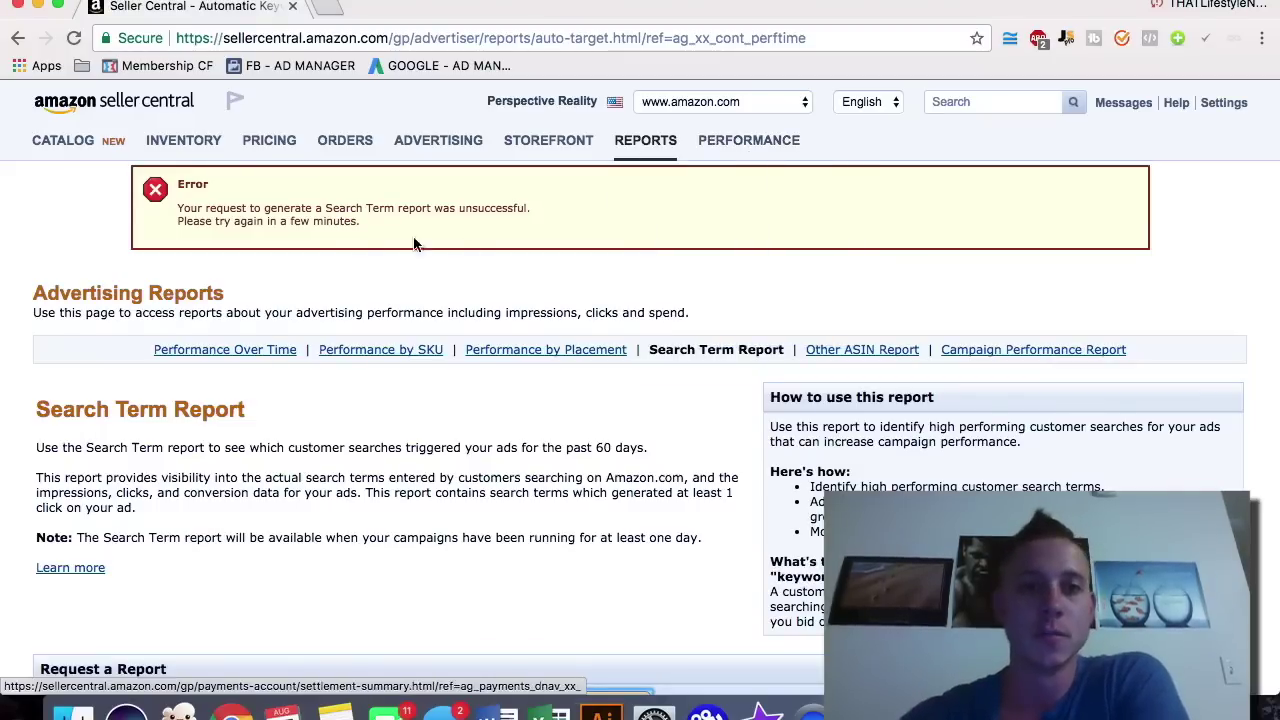
mouse_move(190, 143)
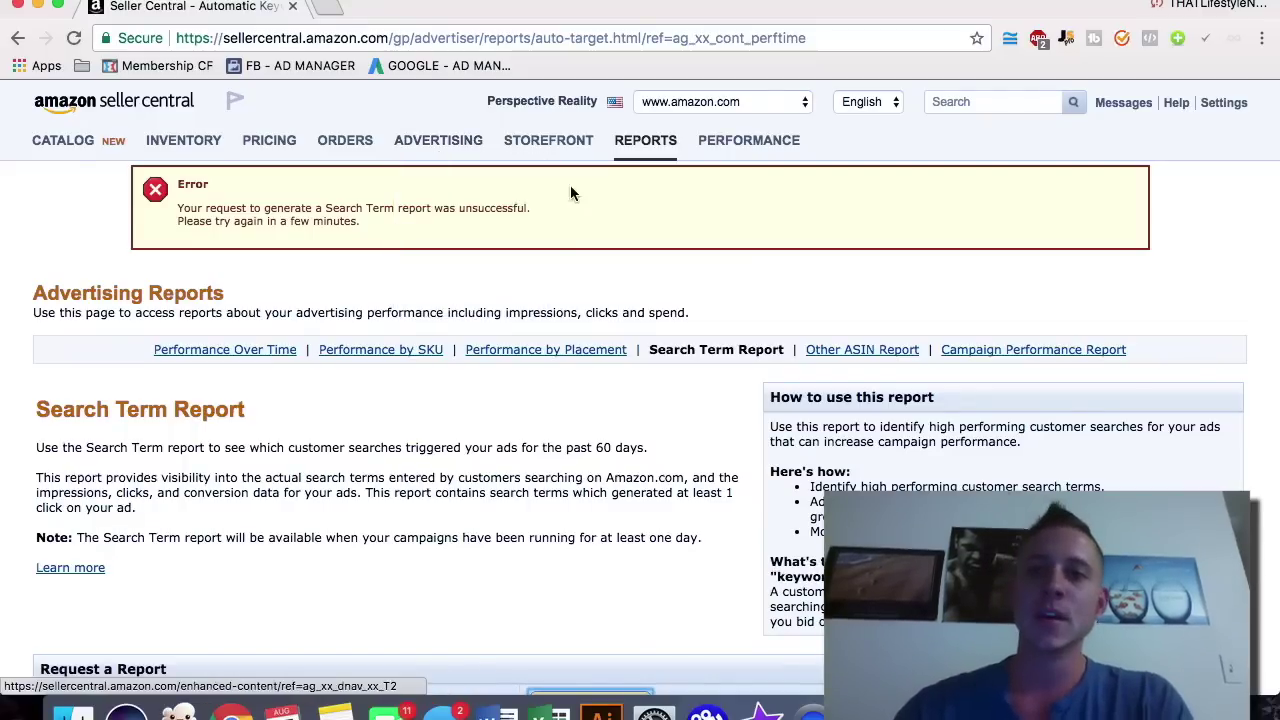
mouse_move(628, 160)
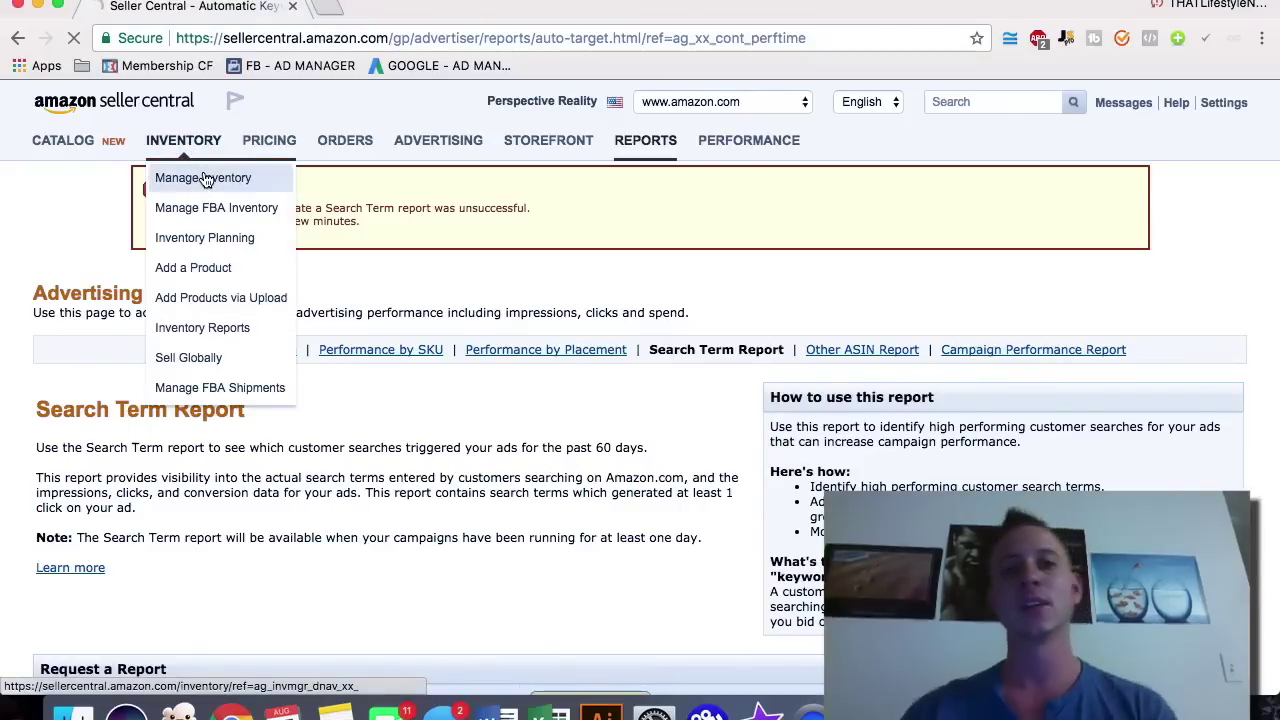
Step: From Manage Inventory, start adding a new product
click(202, 177)
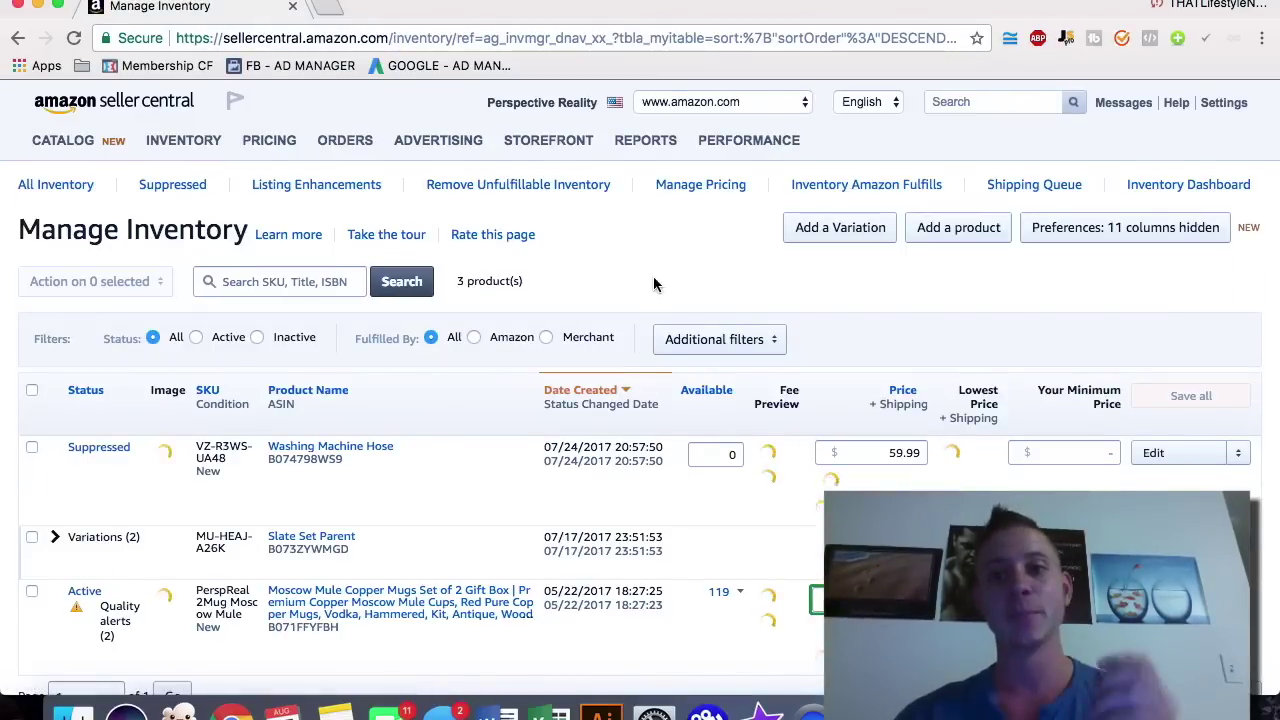
mouse_move(190, 155)
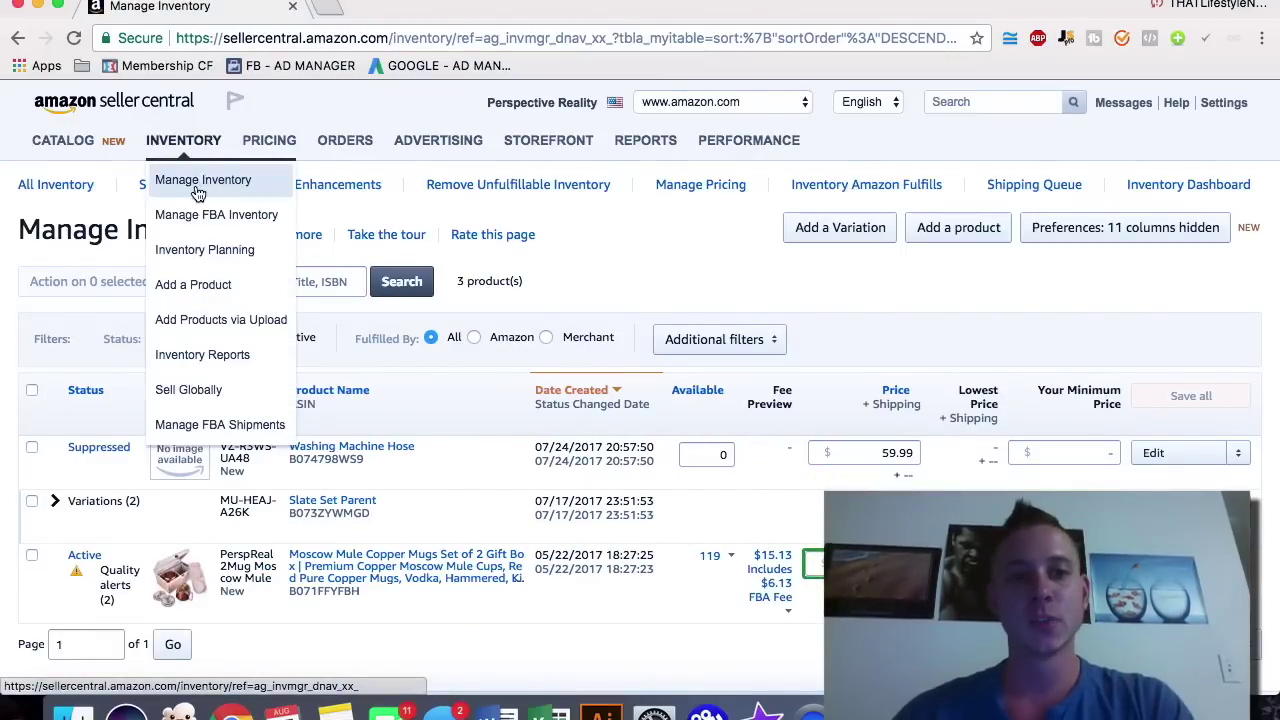
click(966, 228)
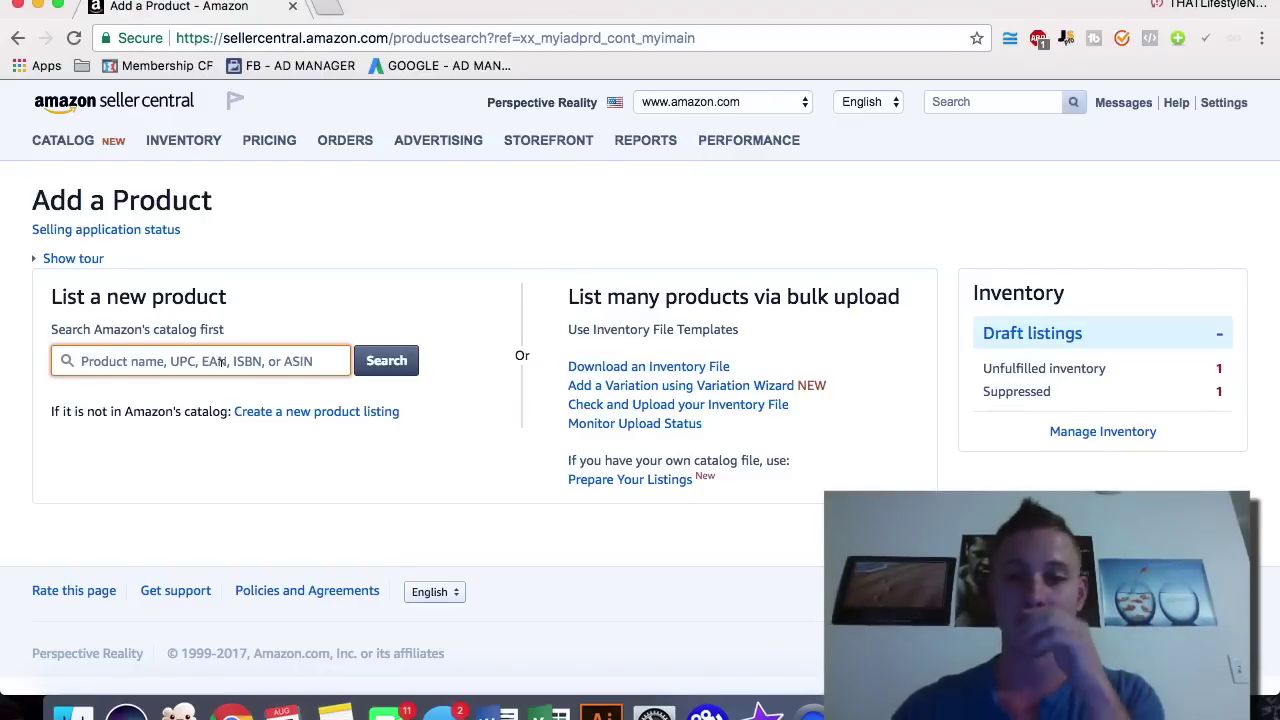
Step: Create a new listing, search categories for 'basketball', and choose Sporting Goods > Basketballs
click(362, 411)
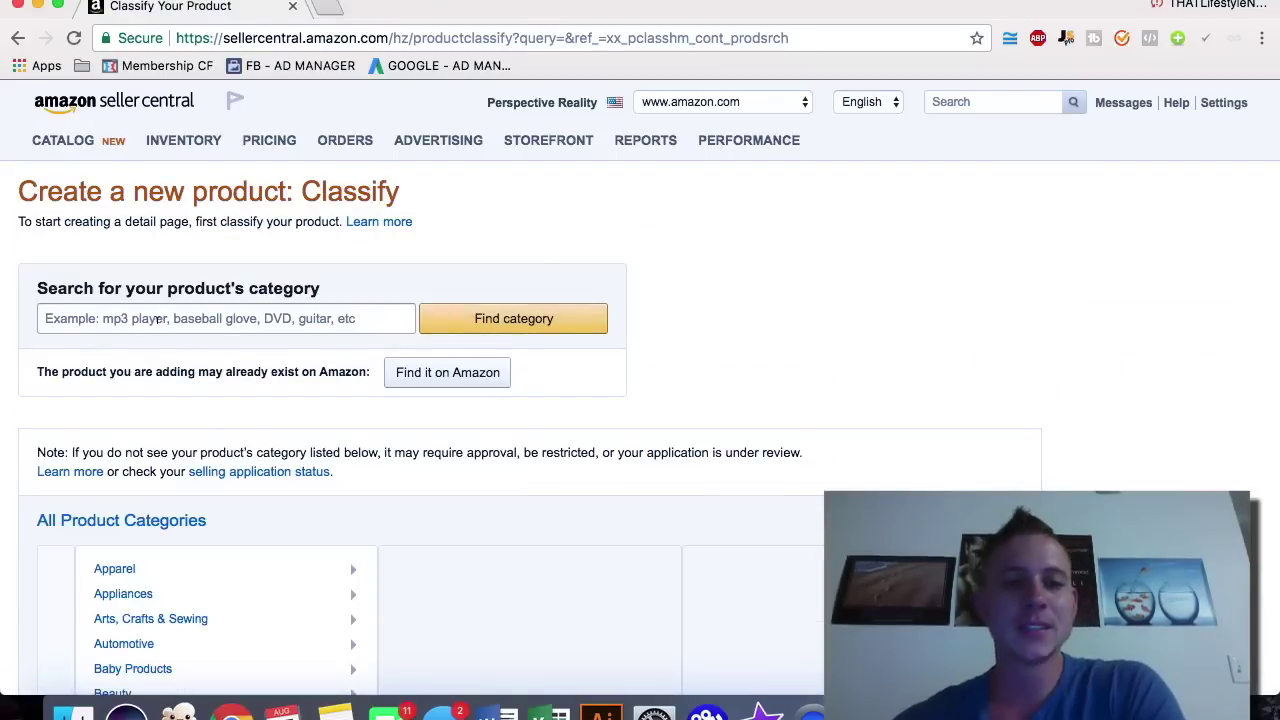
click(158, 318)
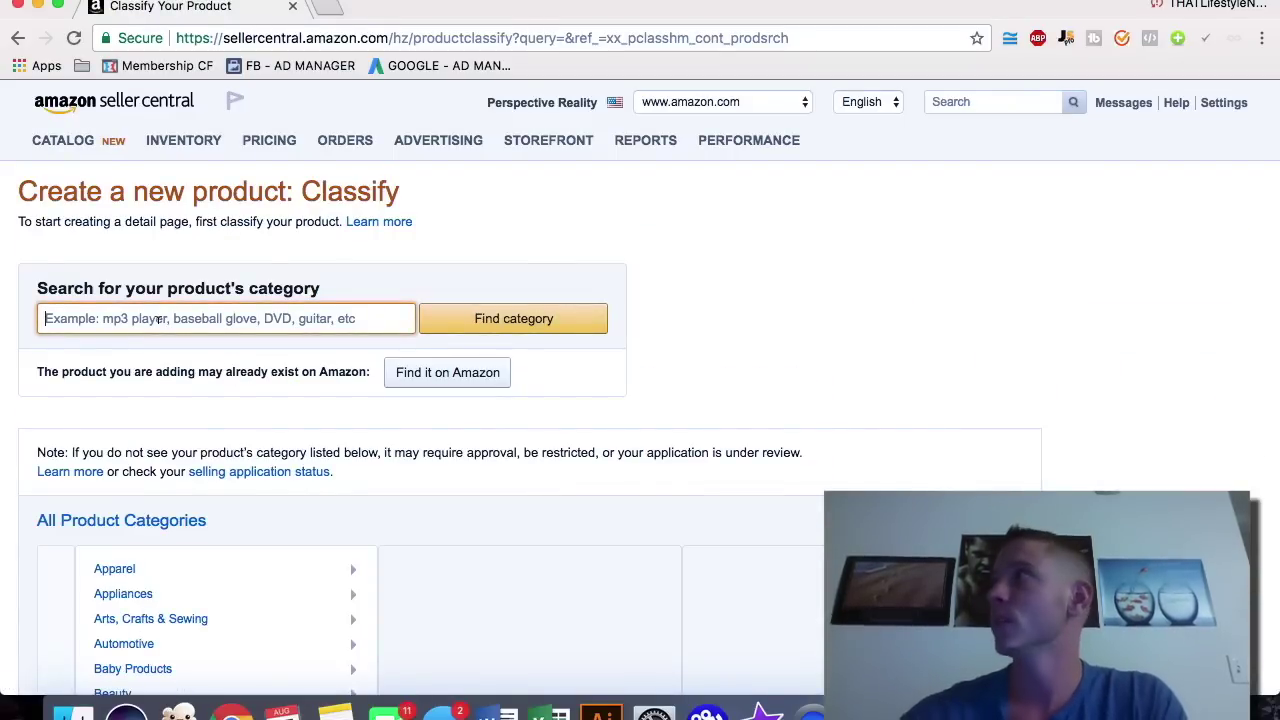
text(basketball)
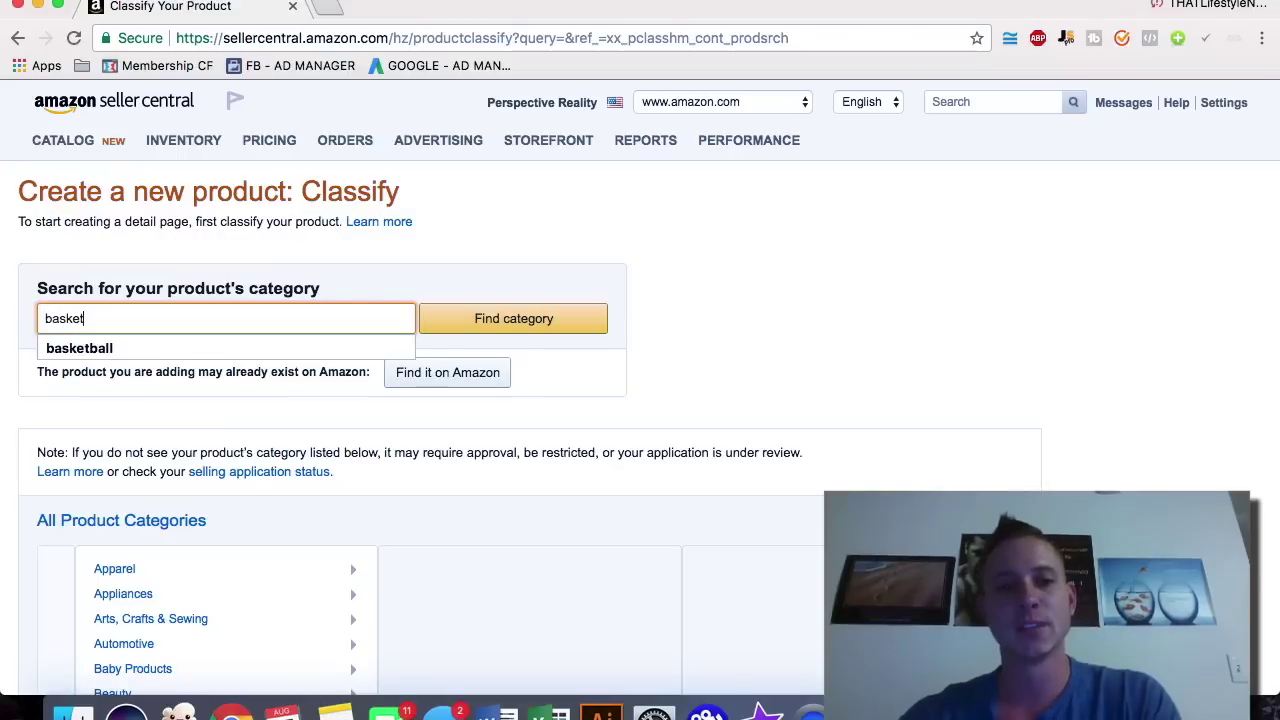
click(506, 318)
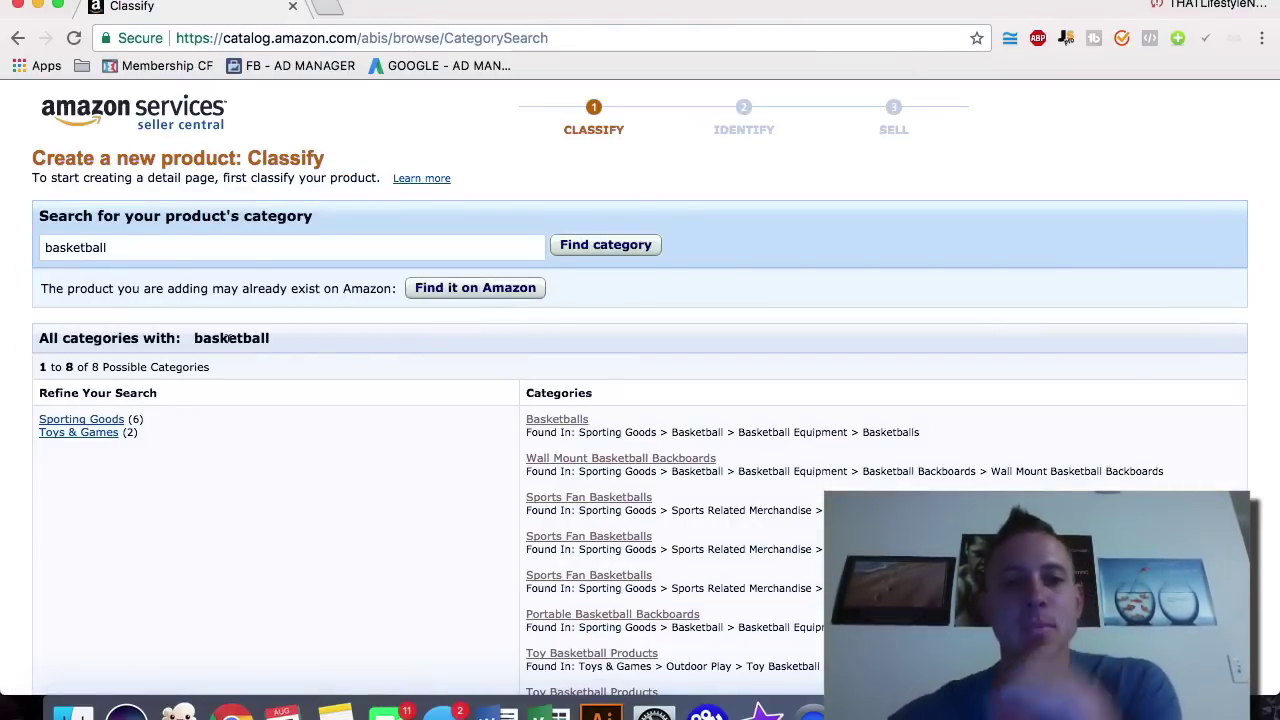
scroll(361, 366, down, 3)
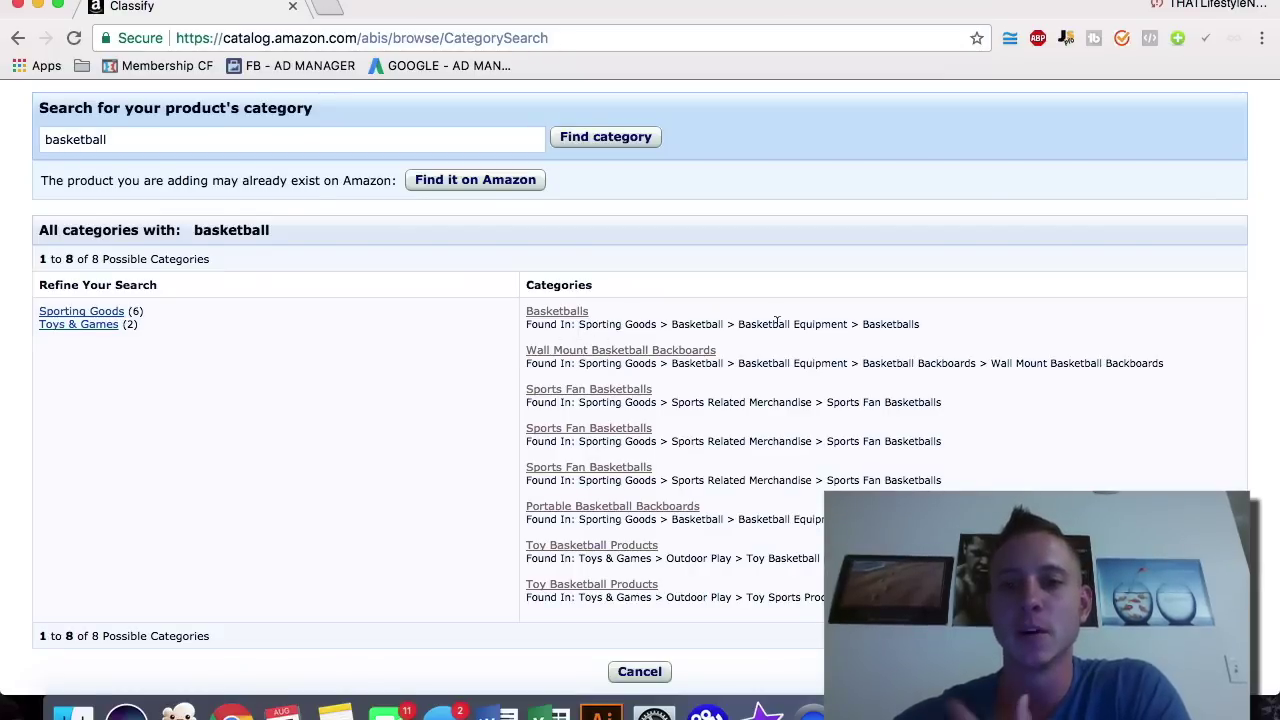
click(570, 313)
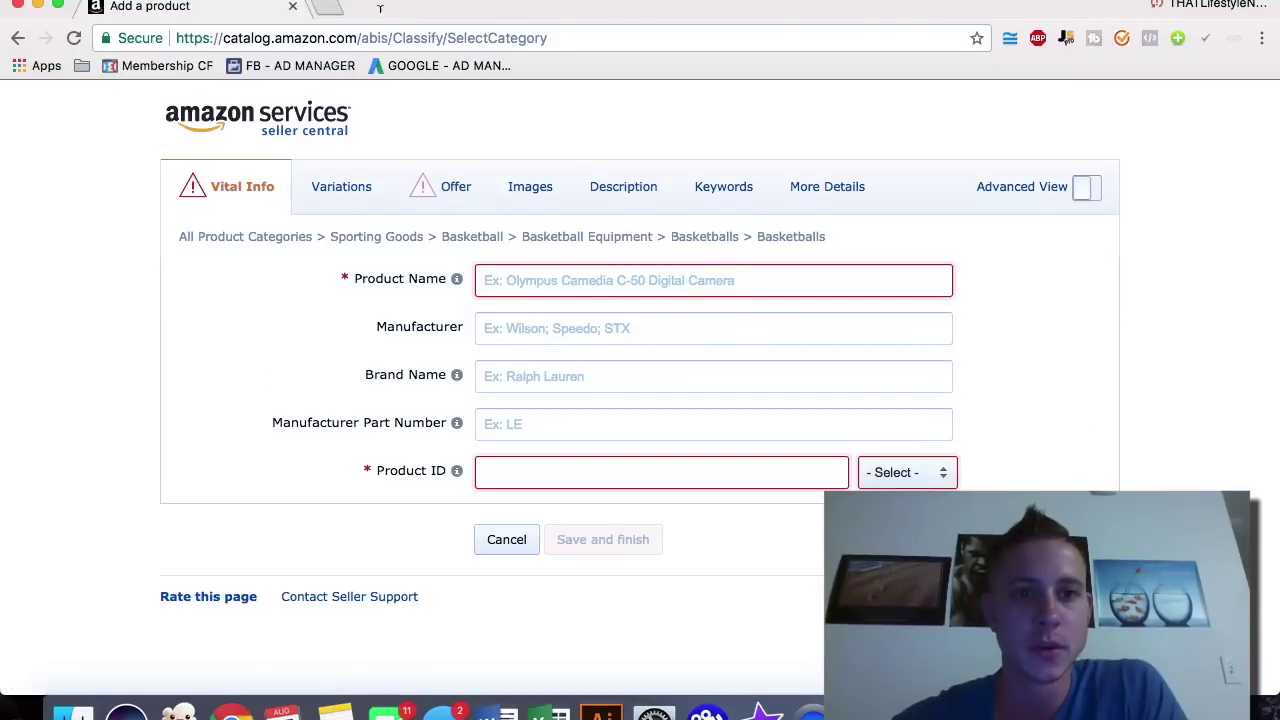
Step: In a new tab, load Seller Central and open the Moscow Mule mugs listing from Manage Inventory
click(325, 8)
text(sek)
key(BackSpace)
key(Return)
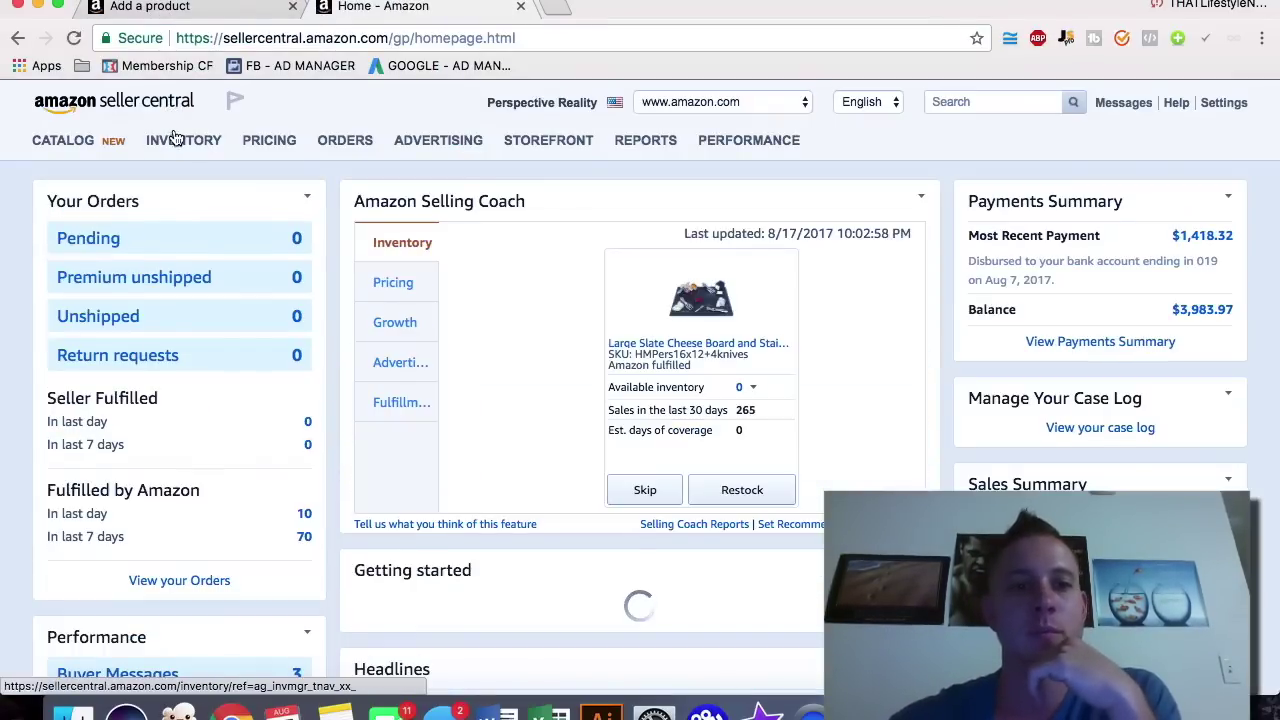
mouse_move(172, 140)
click(176, 179)
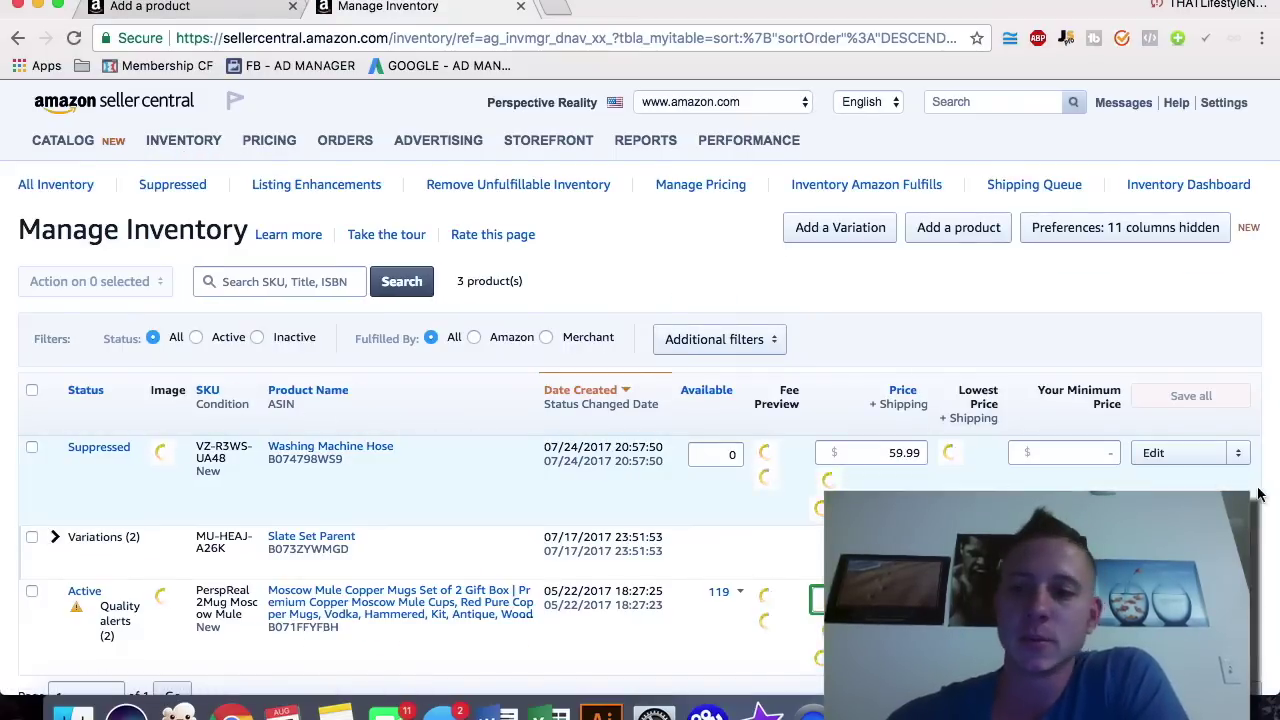
click(480, 578)
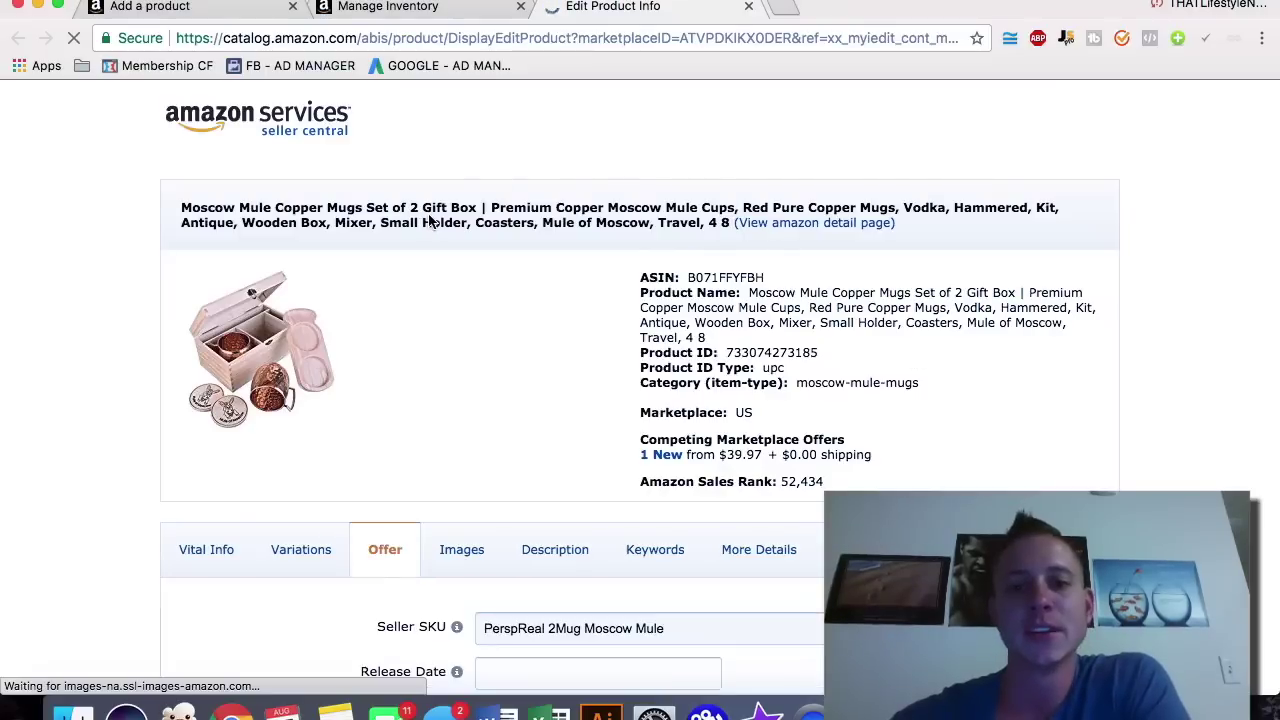
scroll(98, 375, down, 5)
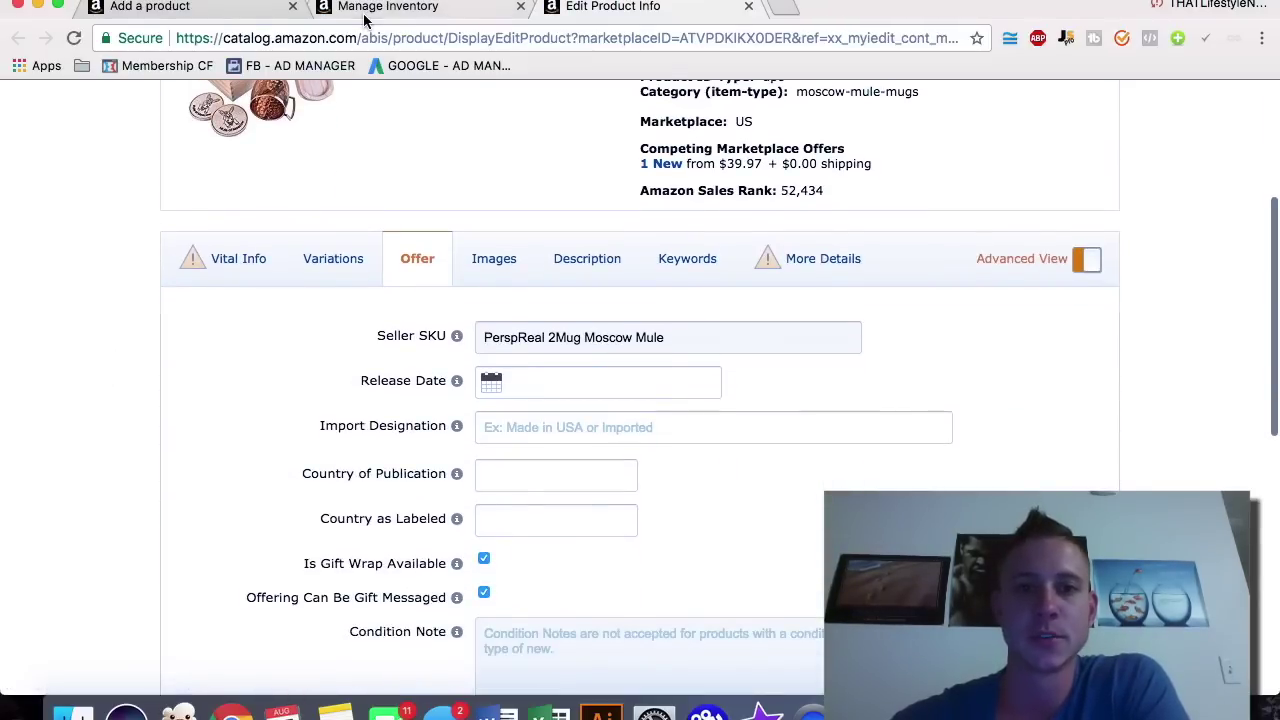
Step: Move the Add a product tab after Manage Inventory and focus the Product Name field
click(355, 8)
click(237, 5)
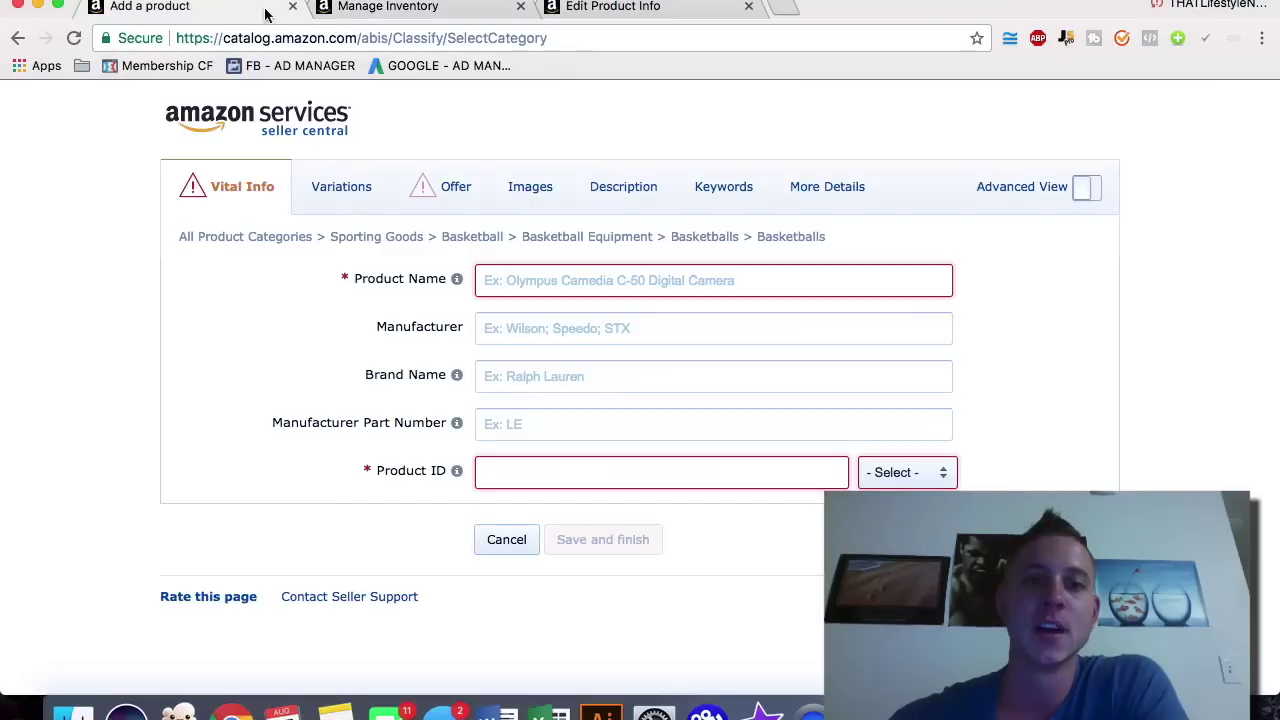
drag(237, 5, 423, 10)
click(542, 280)
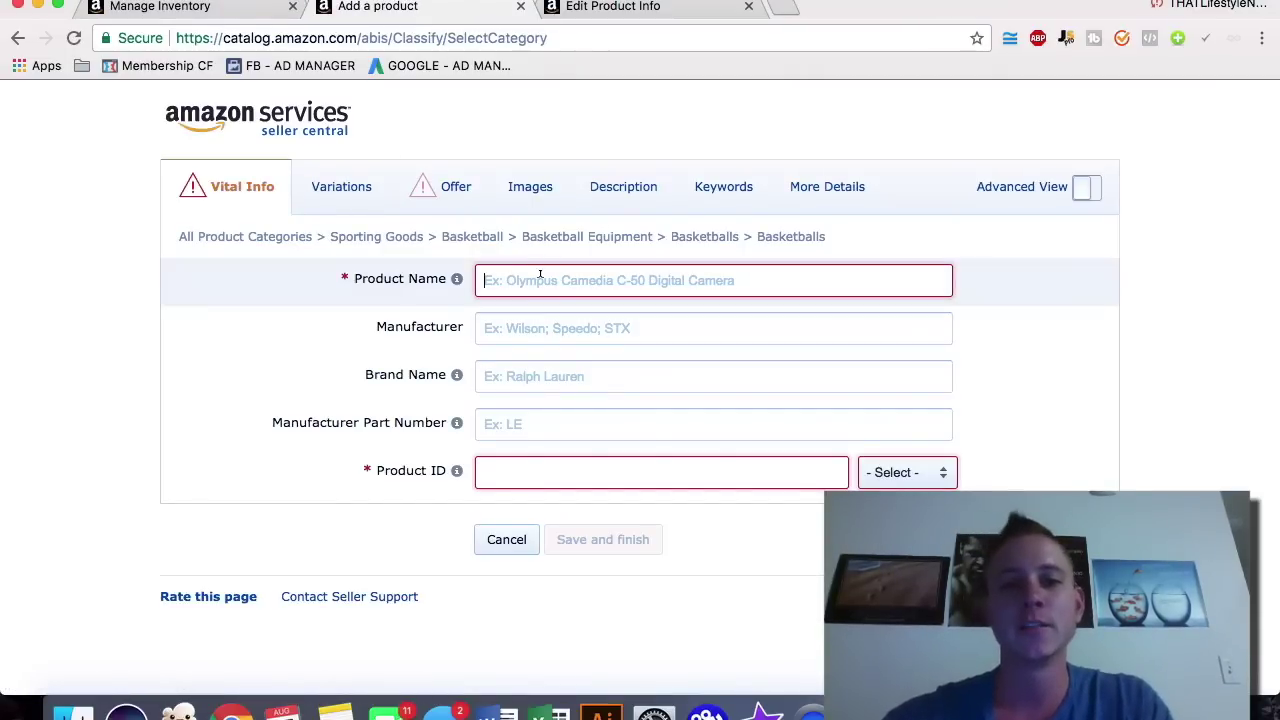
Step: Enter 'Basketball Premium Leather Outdoor Indoor Basketball Perfect Gift for Teenage Boys and Girls' as the product name
text(Bakse)
key(BackSpace)
key(BackSpace)
key(BackSpace)
text(sketball)
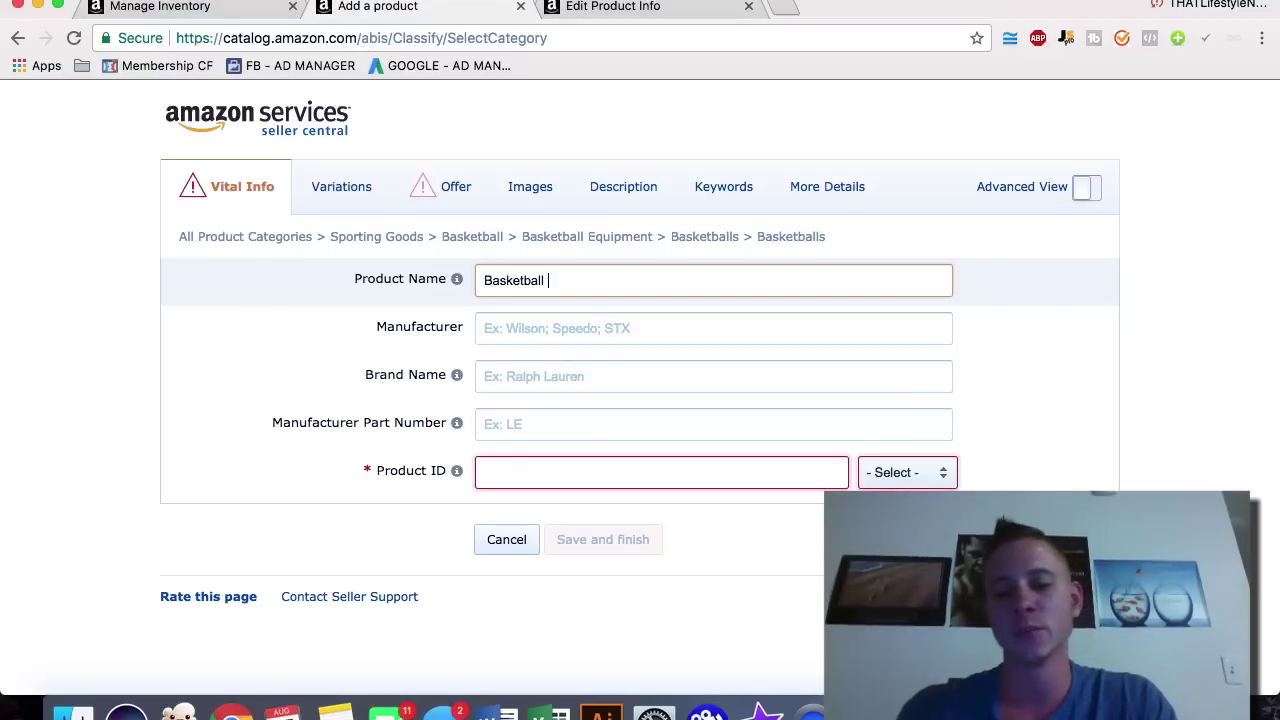
text( Premium )
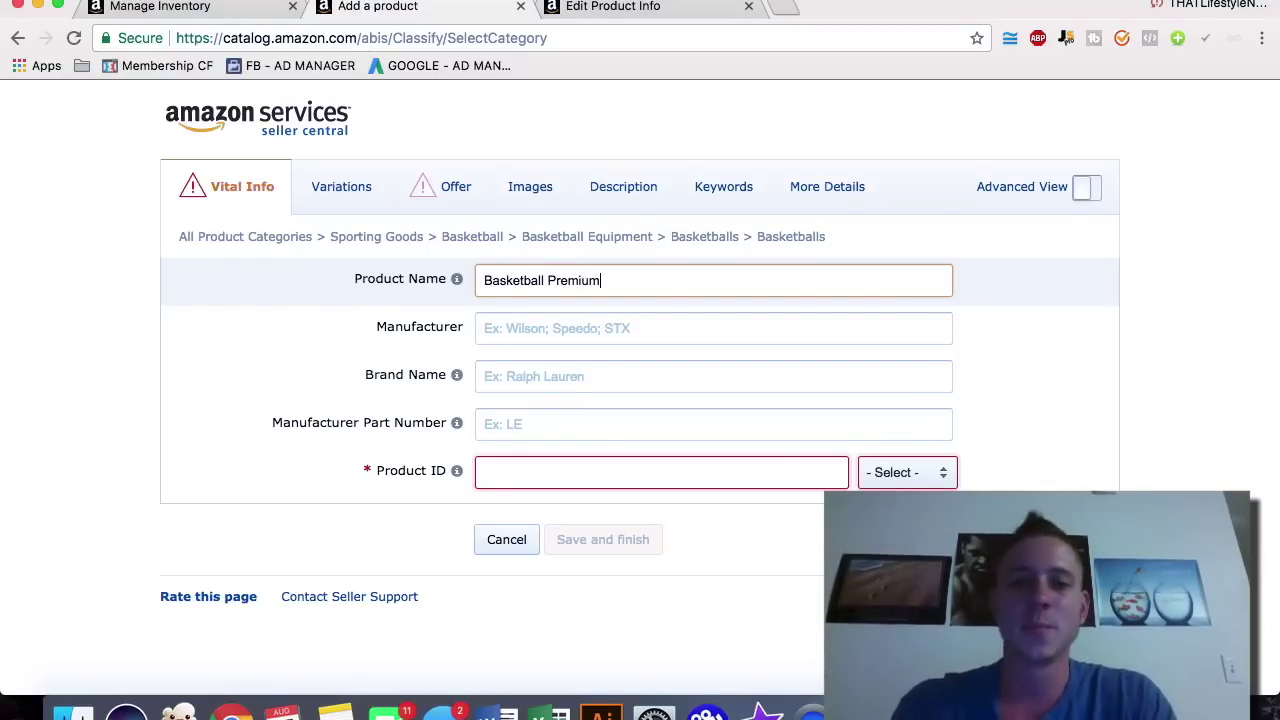
text(Leather)
text( Outd)
key(BackSpace)
text(door )
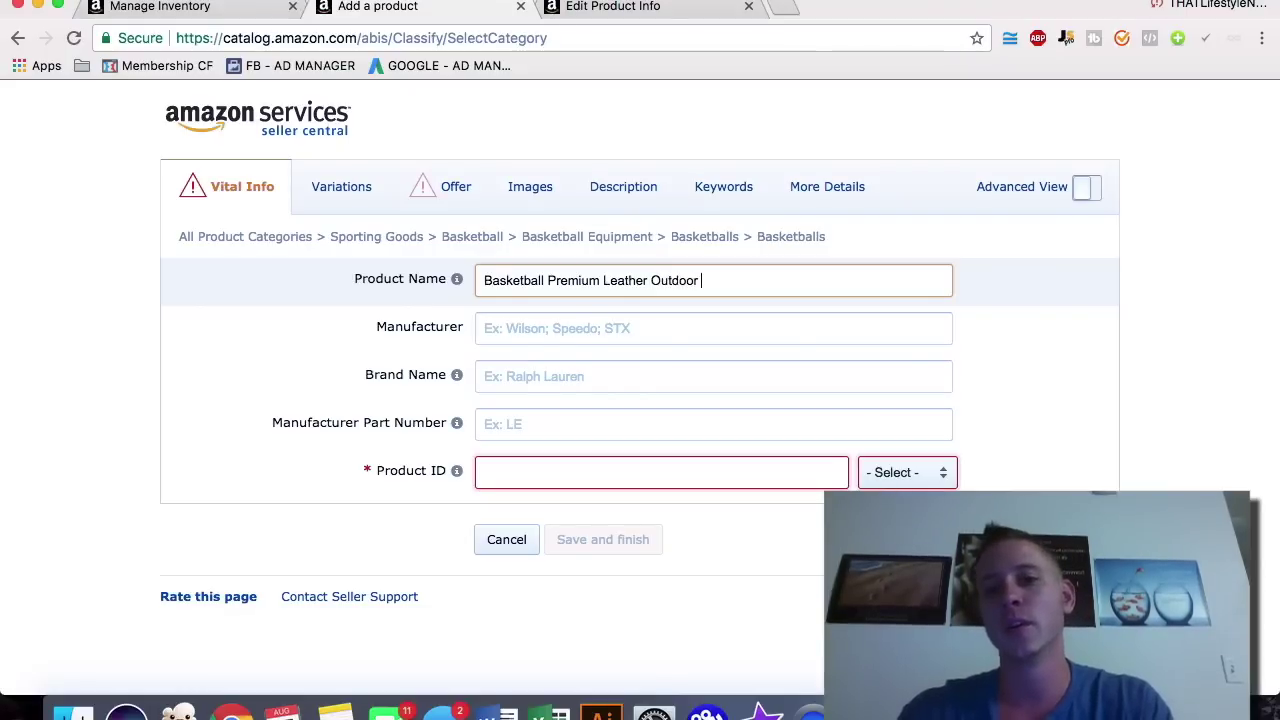
text(Indoor Basketball per)
key(BackSpace)
key(BackSpace)
key(BackSpace)
text(fect )
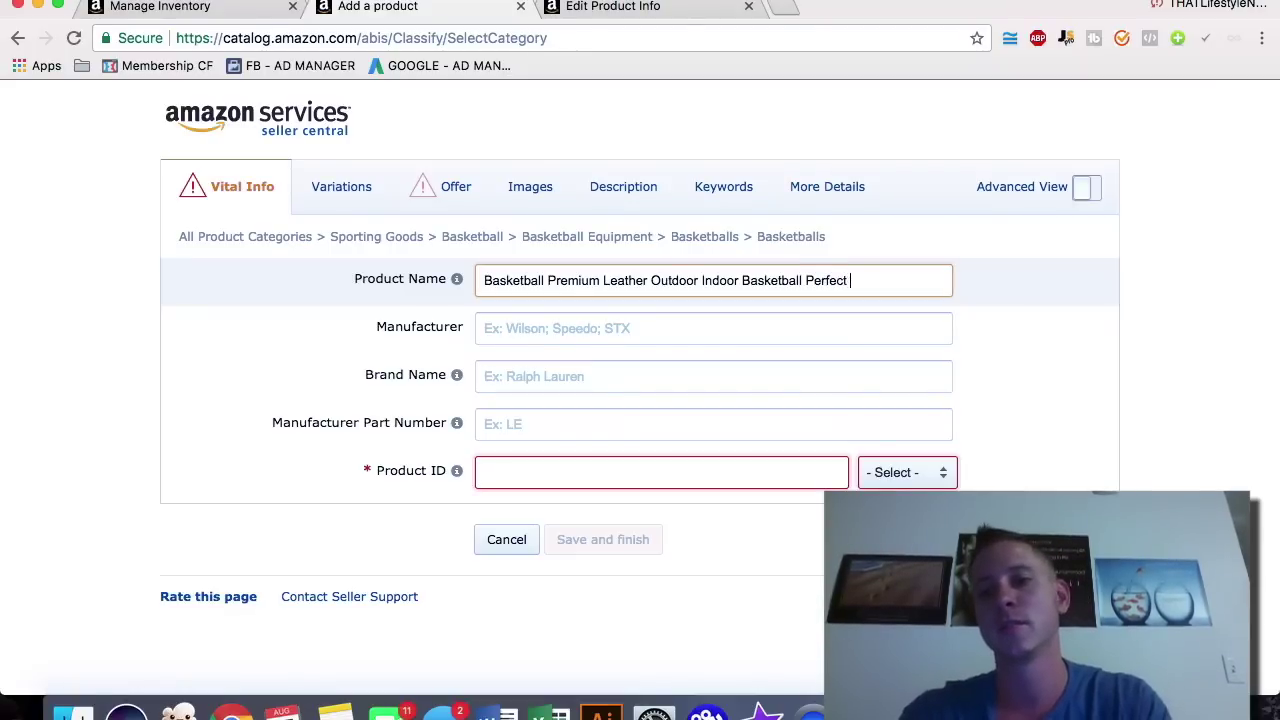
text(Gift for Teengage Boys and Girls)
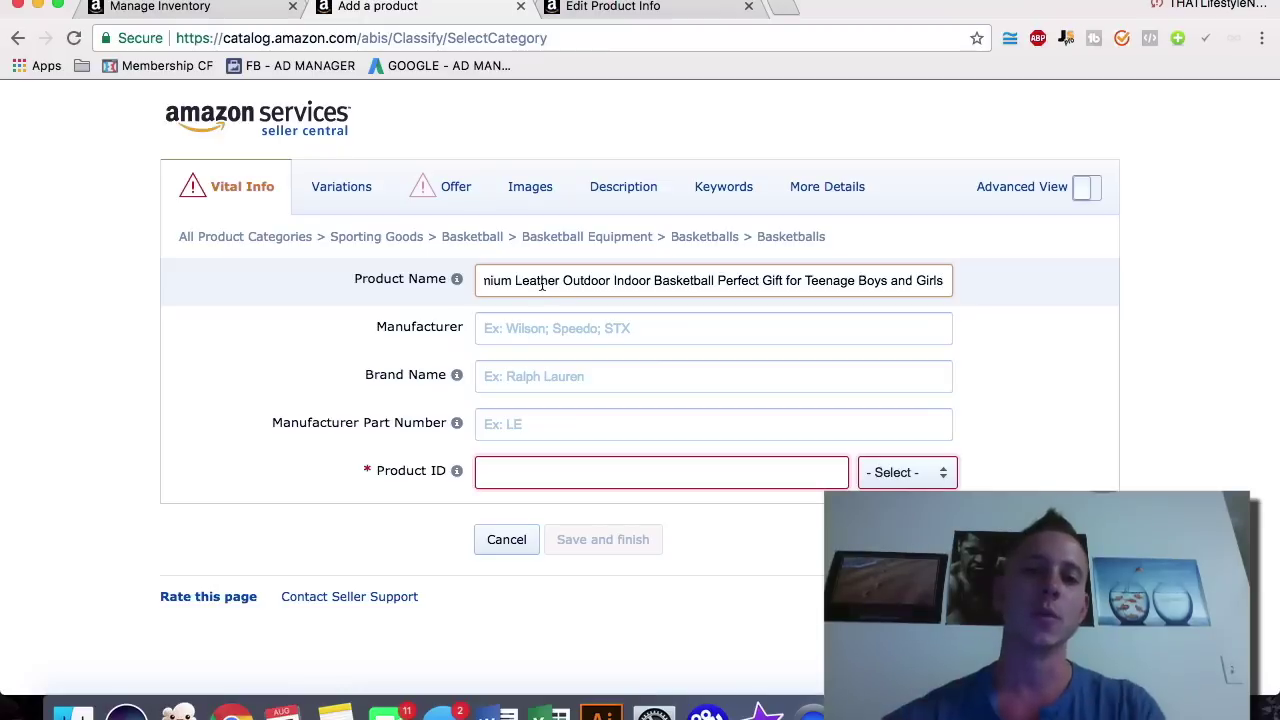
drag(514, 281, 944, 281)
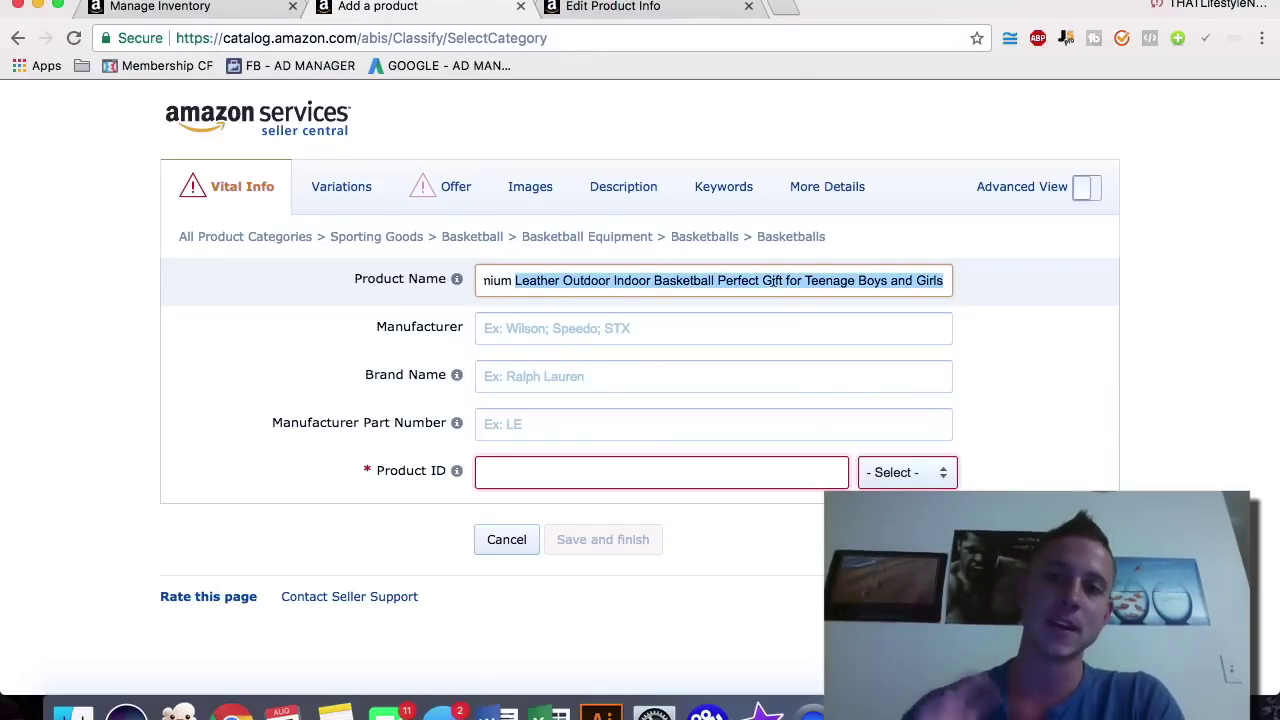
Step: Enter GrandSlam BBalls as the manufacturer, replacing the first attempt
click(603, 320)
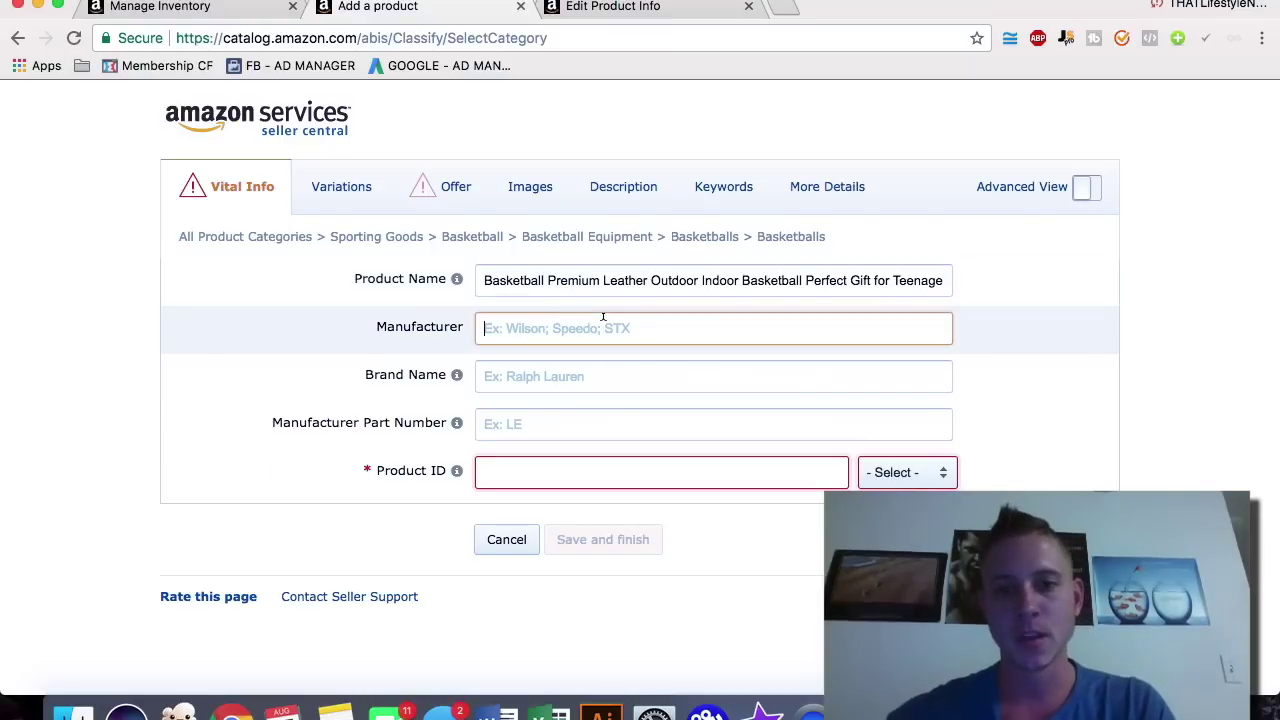
text(Basketball)
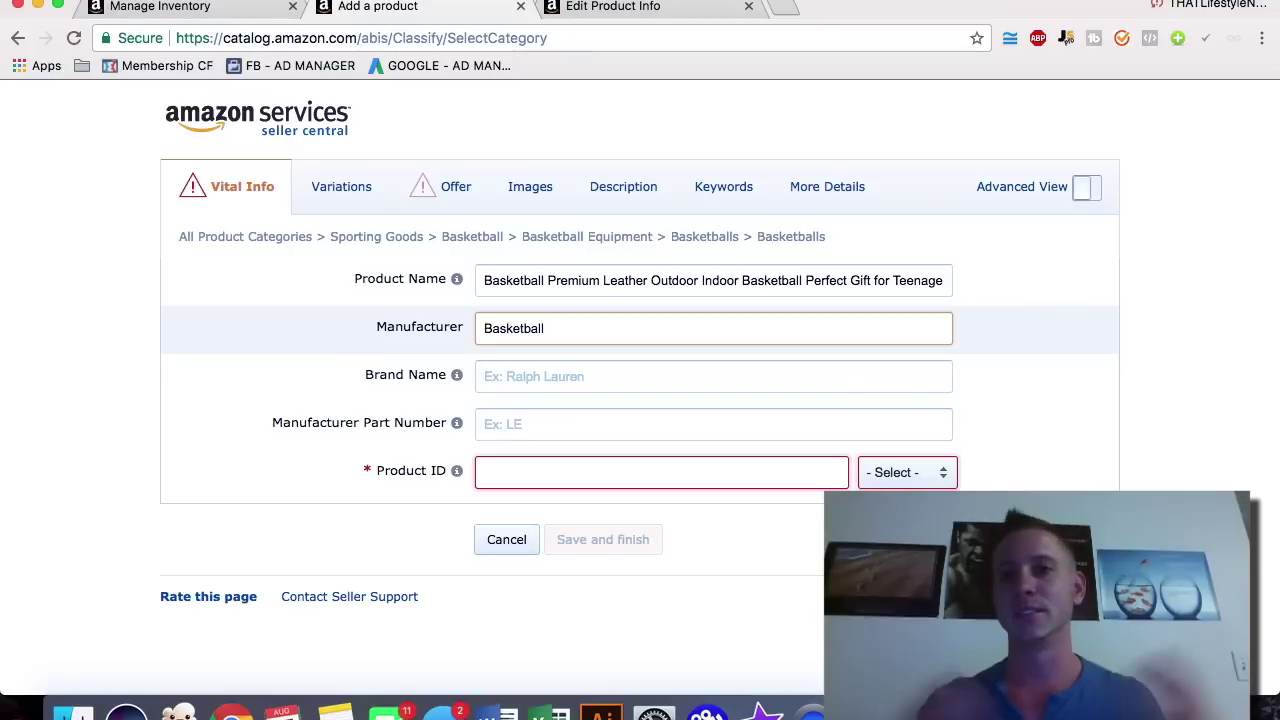
key(super+a)
text(N)
key(BackSpace)
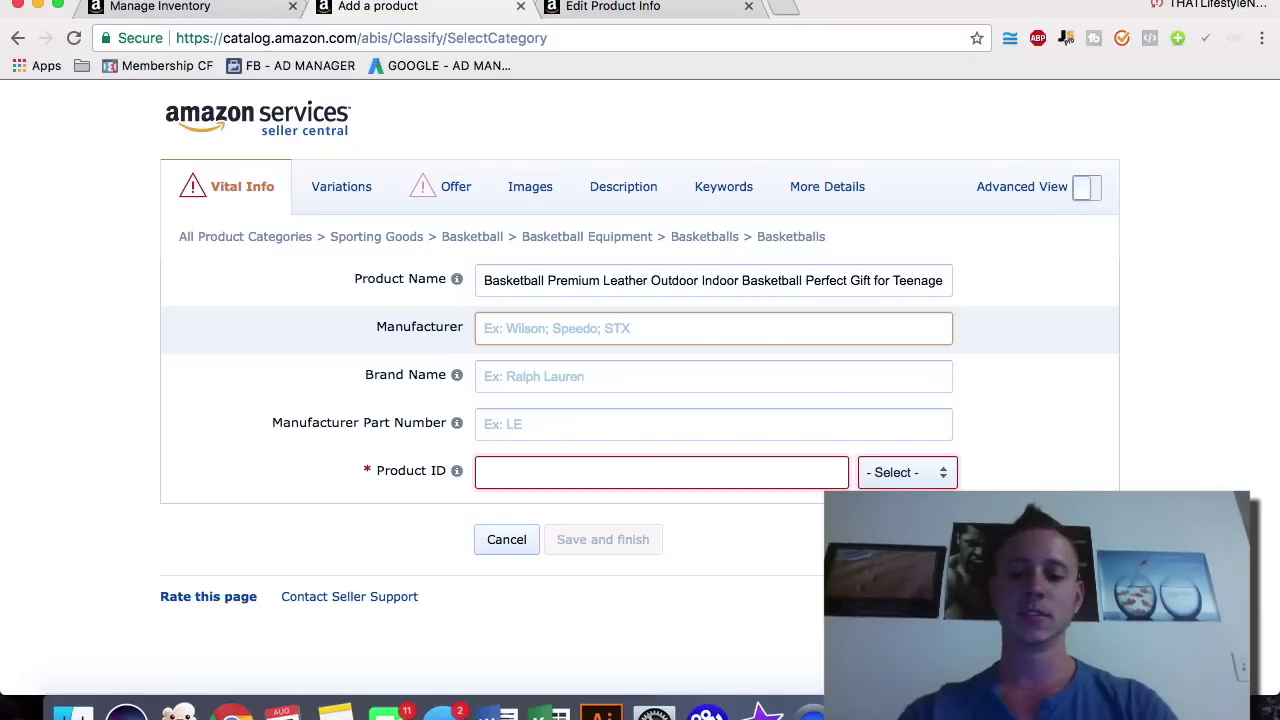
text(GrandSlam BBalls)
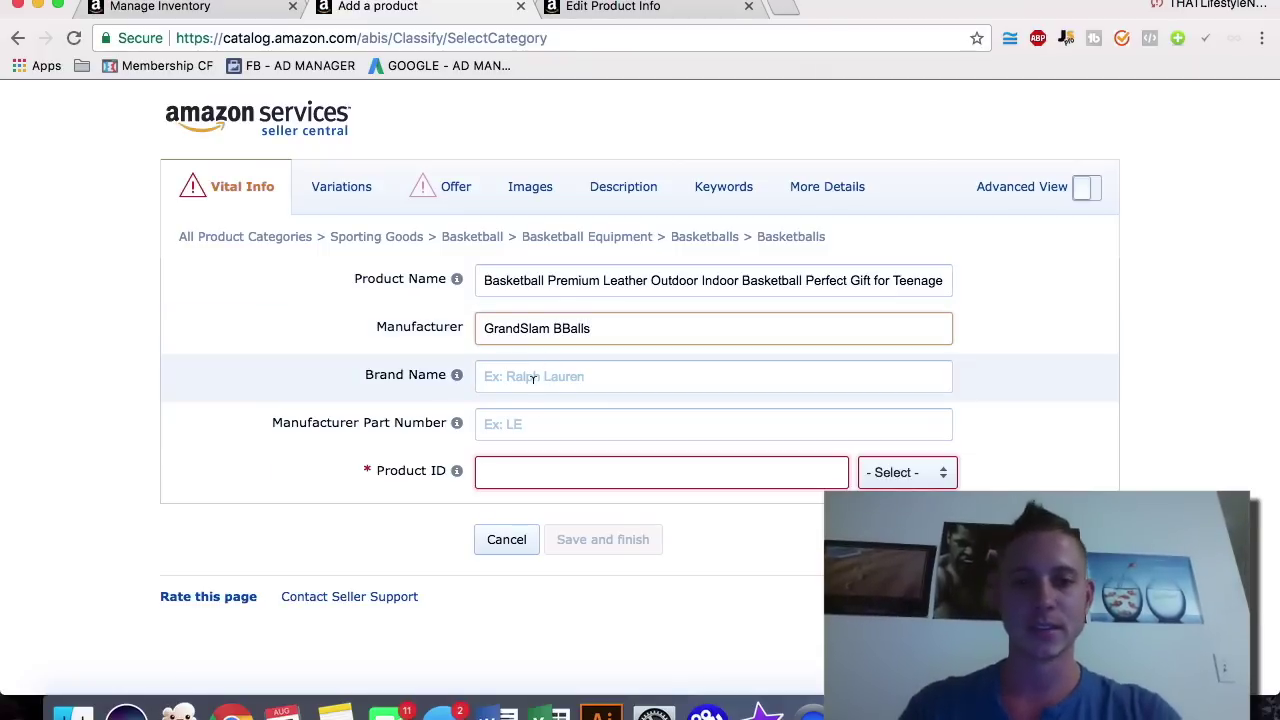
Step: Copy GrandSlam BBalls from Manufacturer and paste it as the Brand Name
triple_click(603, 323)
key(ctrl+c)
click(531, 364)
key(ctrl+v)
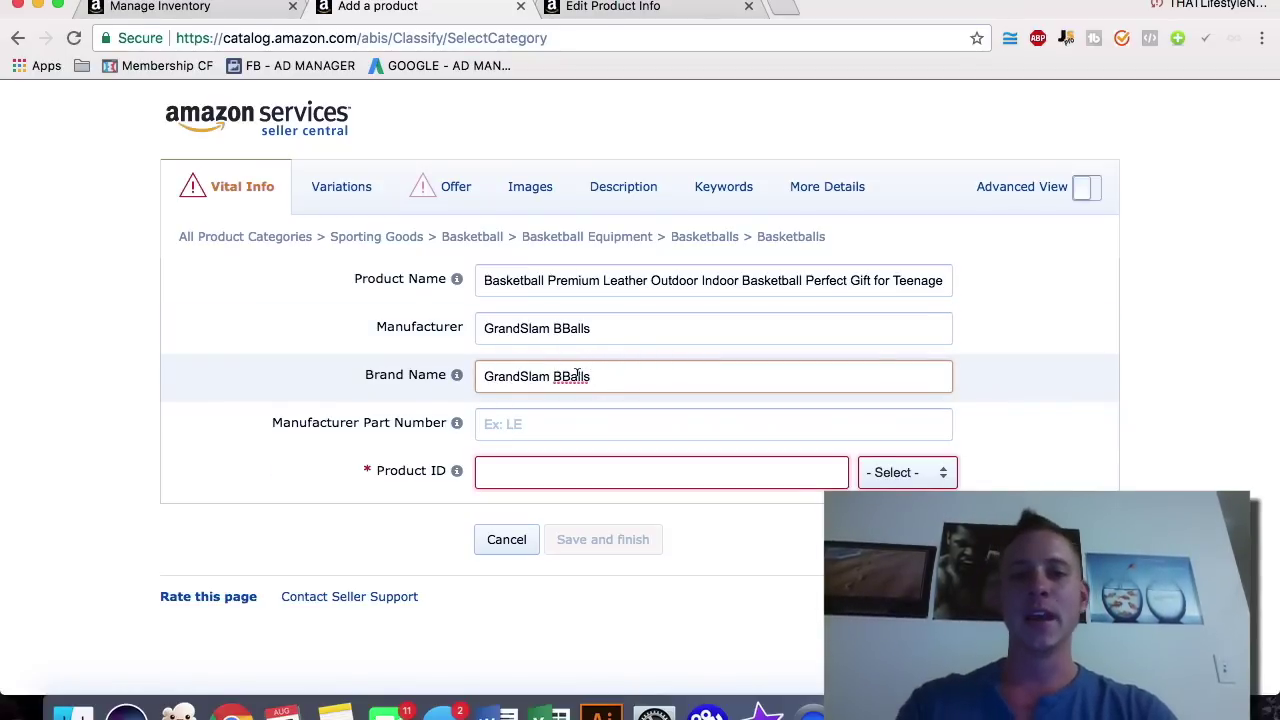
click(514, 472)
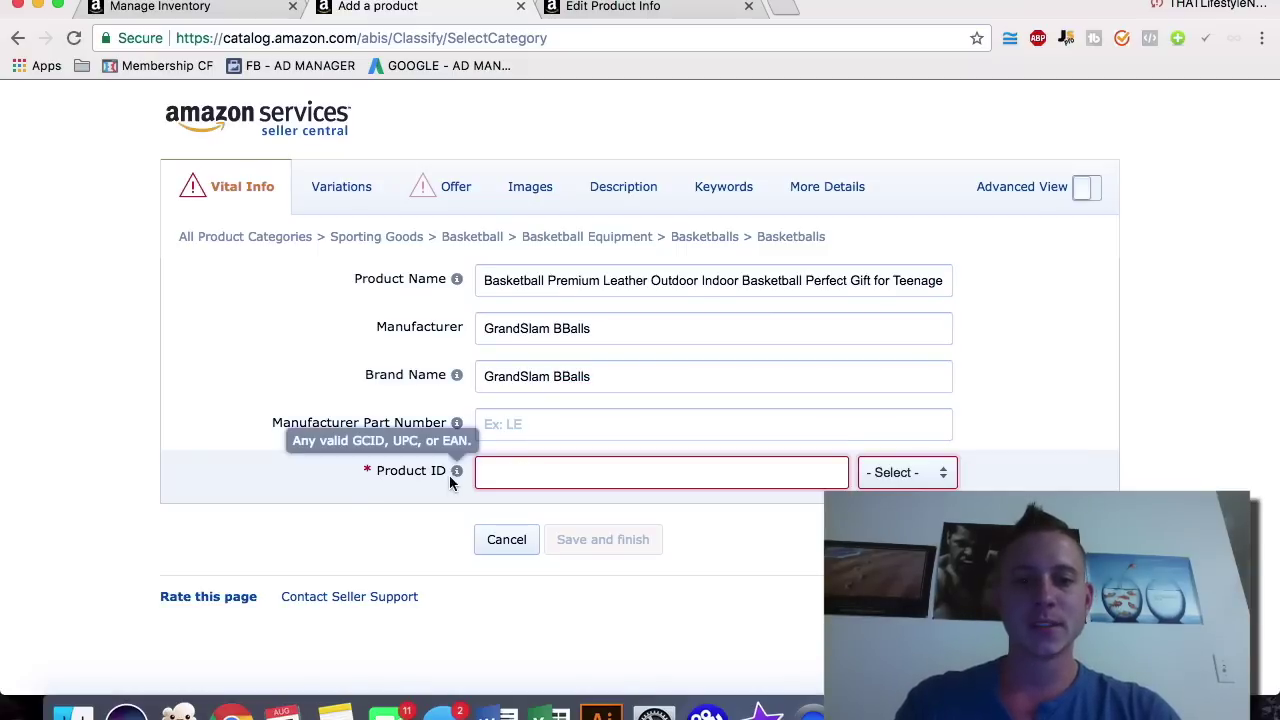
Step: Choose UPC as the basketball's product ID type, leaving the ID itself empty
click(895, 473)
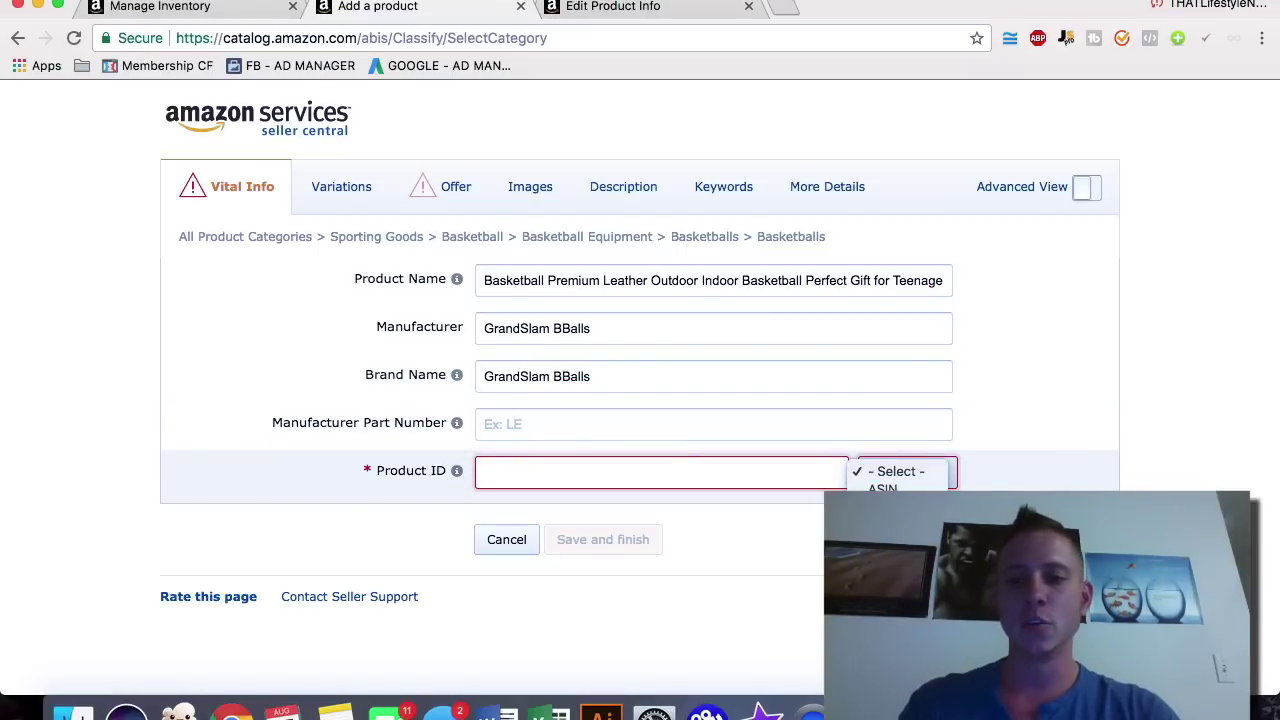
click(934, 471)
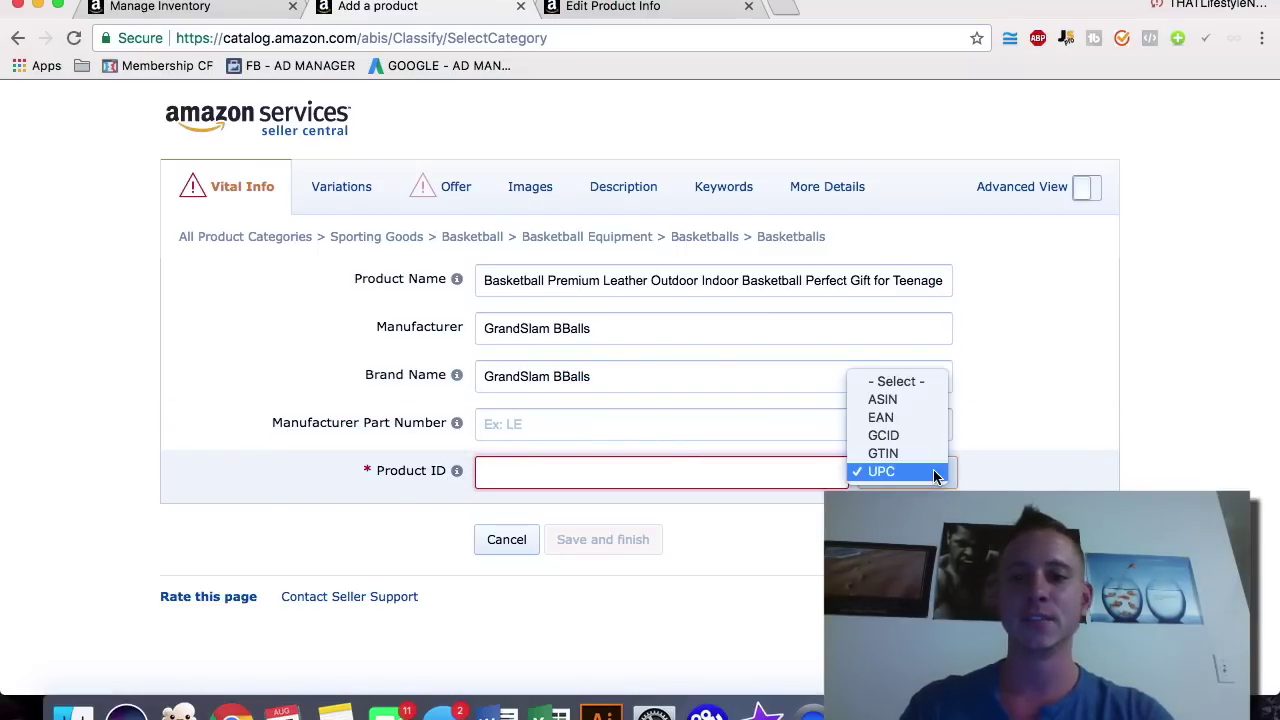
click(975, 434)
click(716, 471)
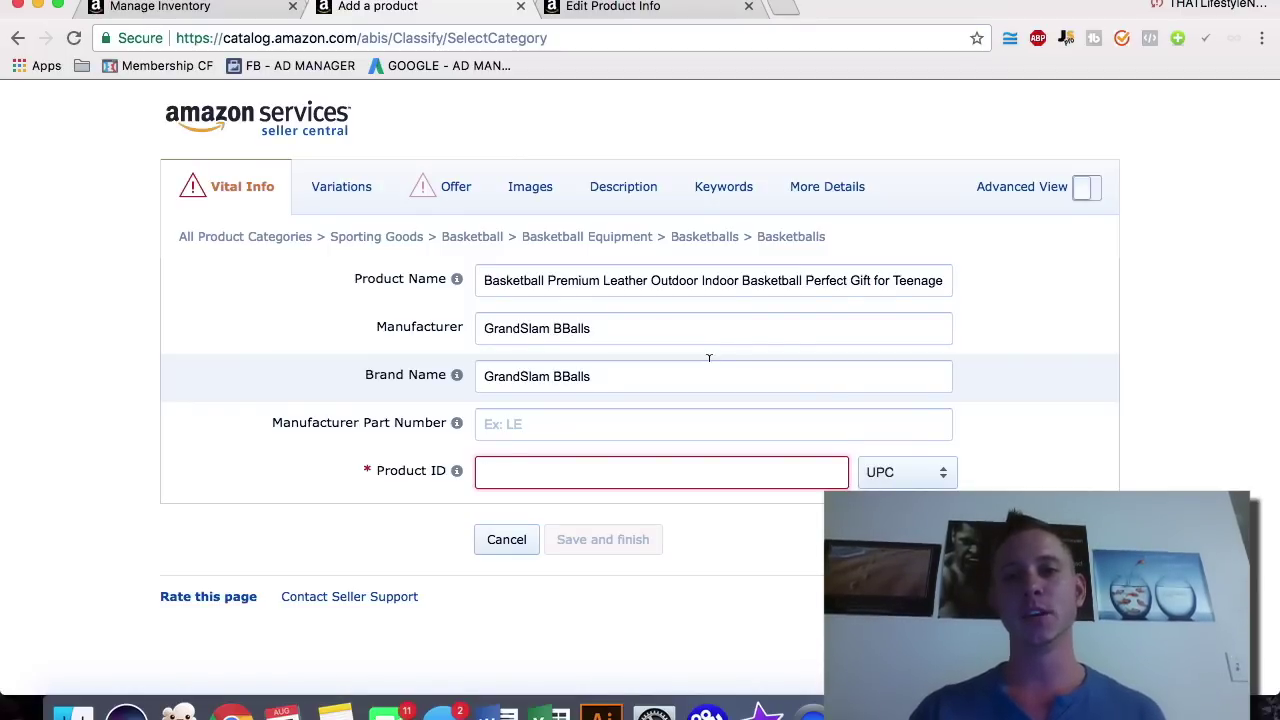
click(783, 14)
Step: Go to nationwidebarcodes.com in the new tab
text(natnio)
key(super+a)
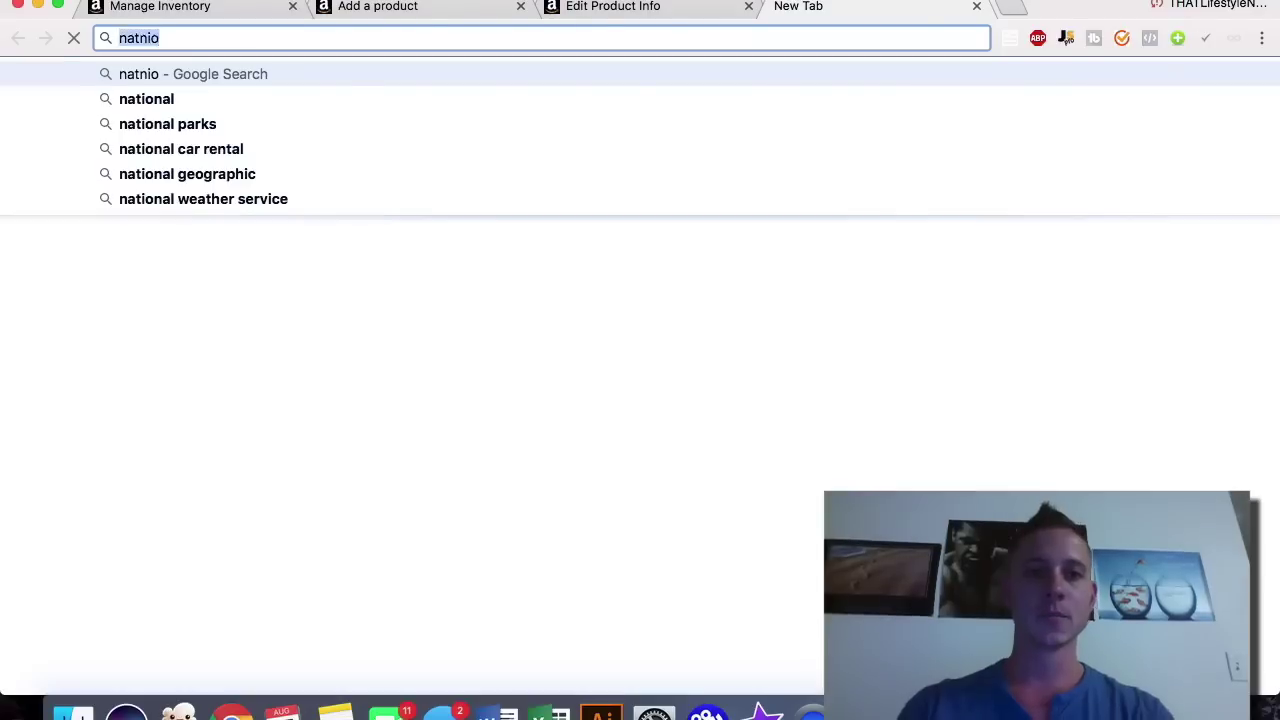
text(nationwidebarcodes.com)
key(Return)
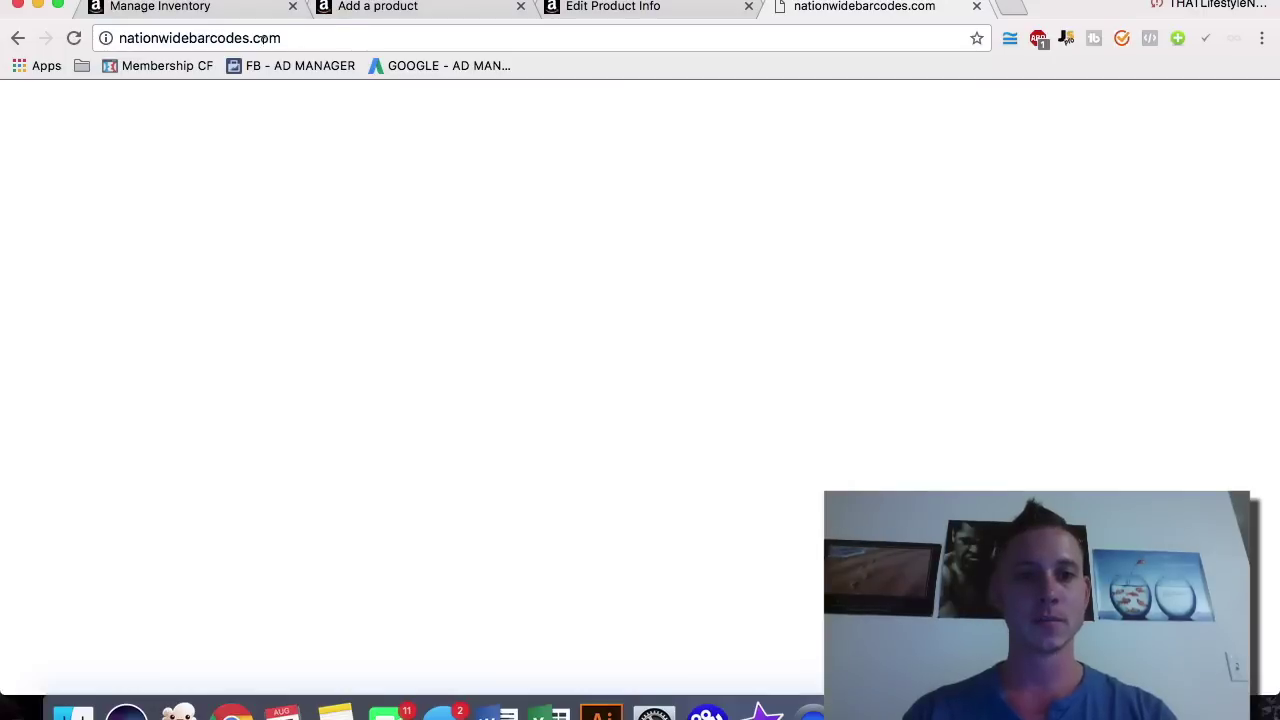
Step: Search Google for 'nationwide bar codes' and open the Buy UPC Barcodes Today result
click(294, 40)
text(nationwide )
text(bar codes)
key(Return)
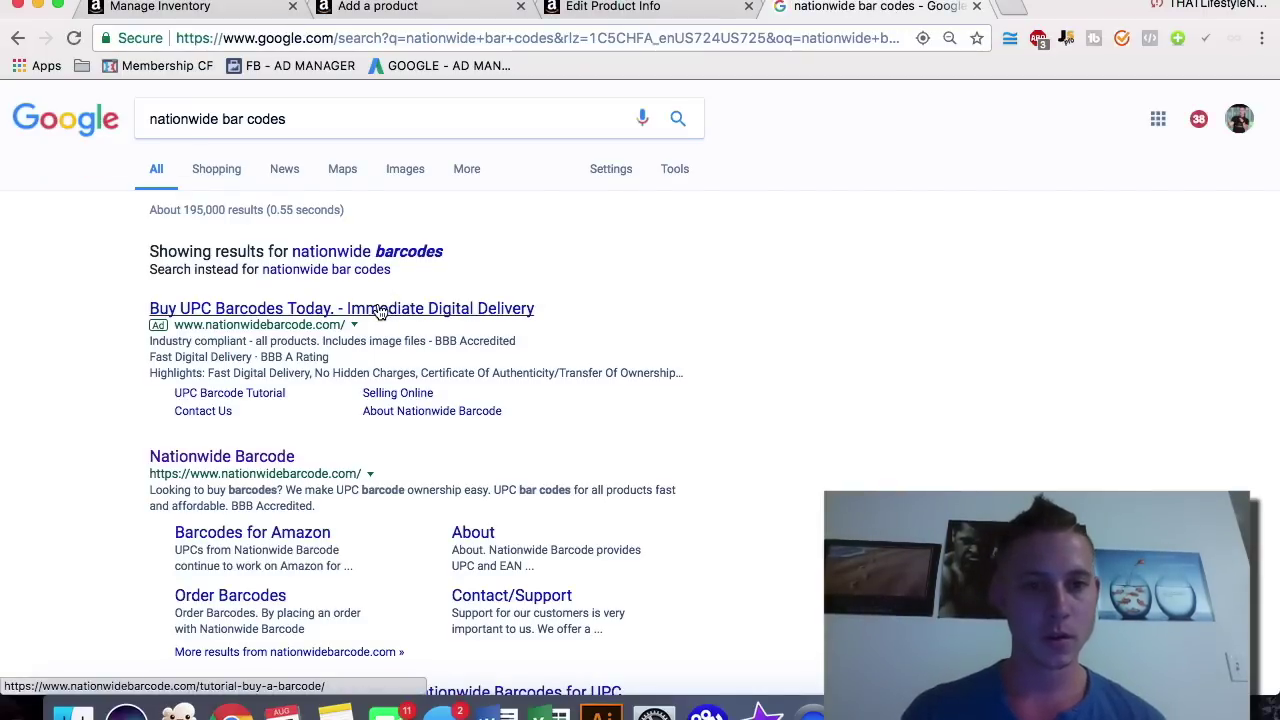
click(380, 311)
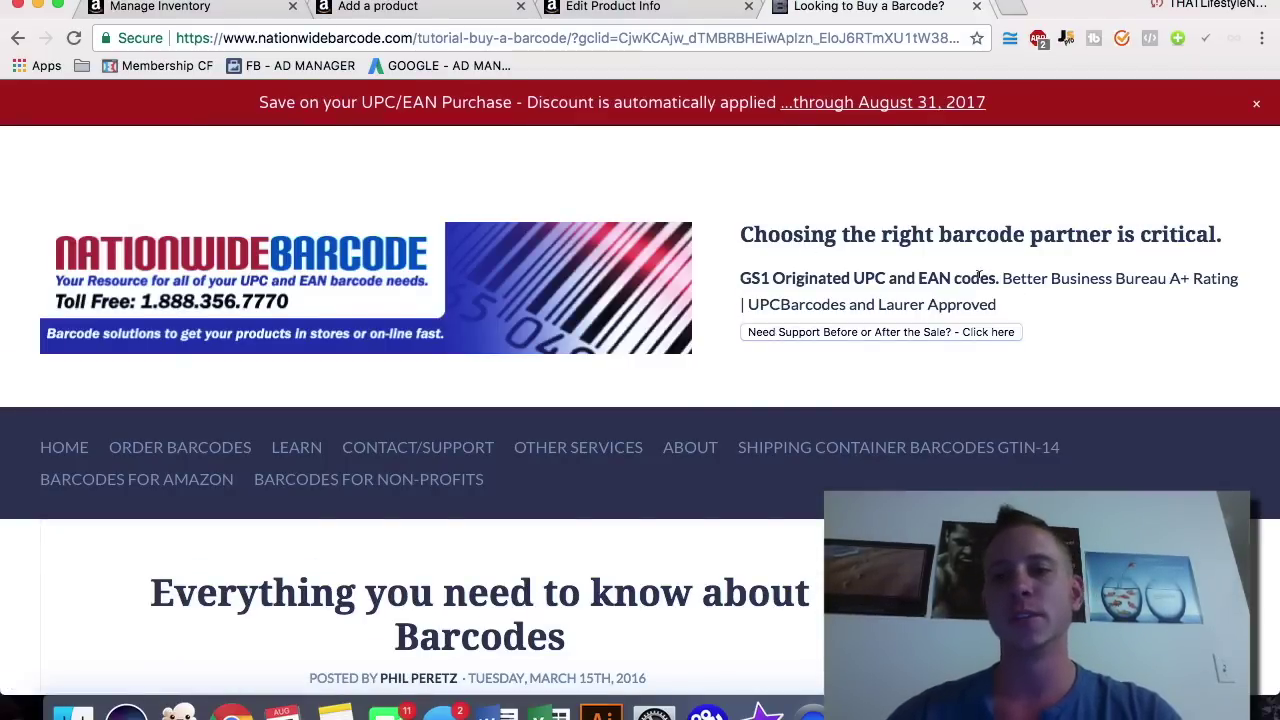
Step: Scroll the Looking to Buy a Barcode? page down to its What We Provide list
scroll(739, 261, down, 1)
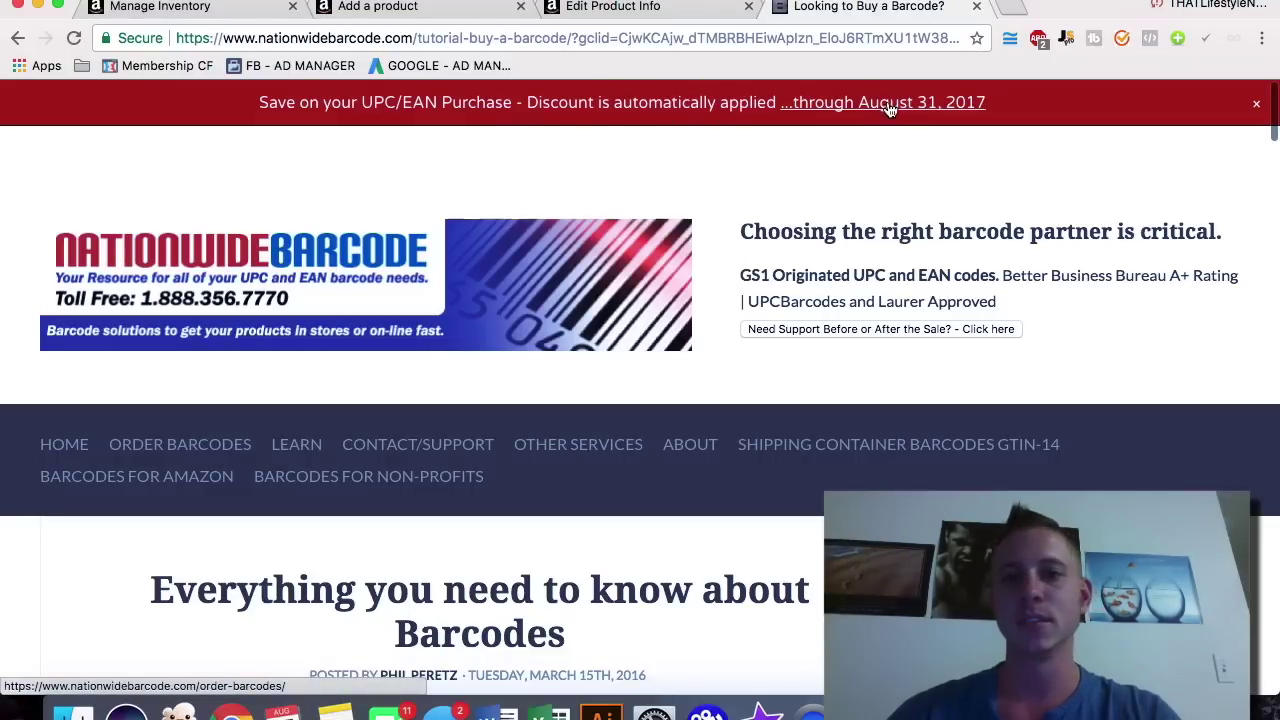
scroll(778, 222, down, 5)
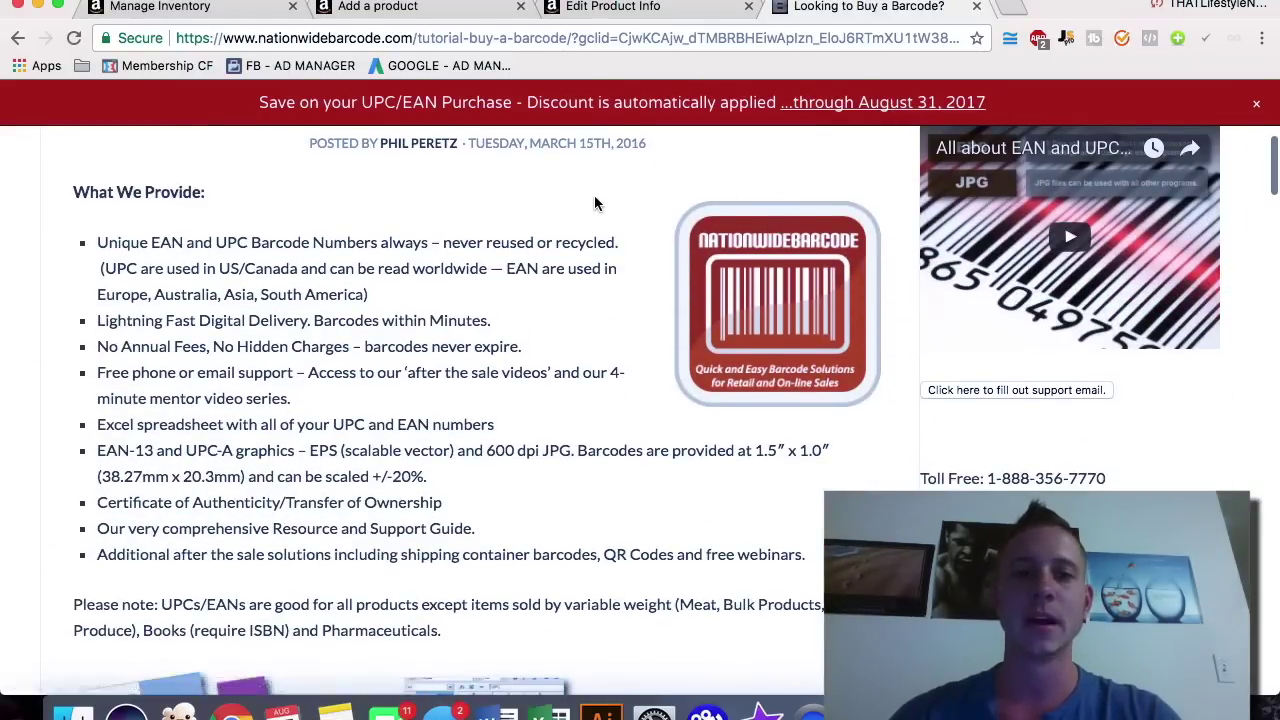
scroll(594, 204, down, 2)
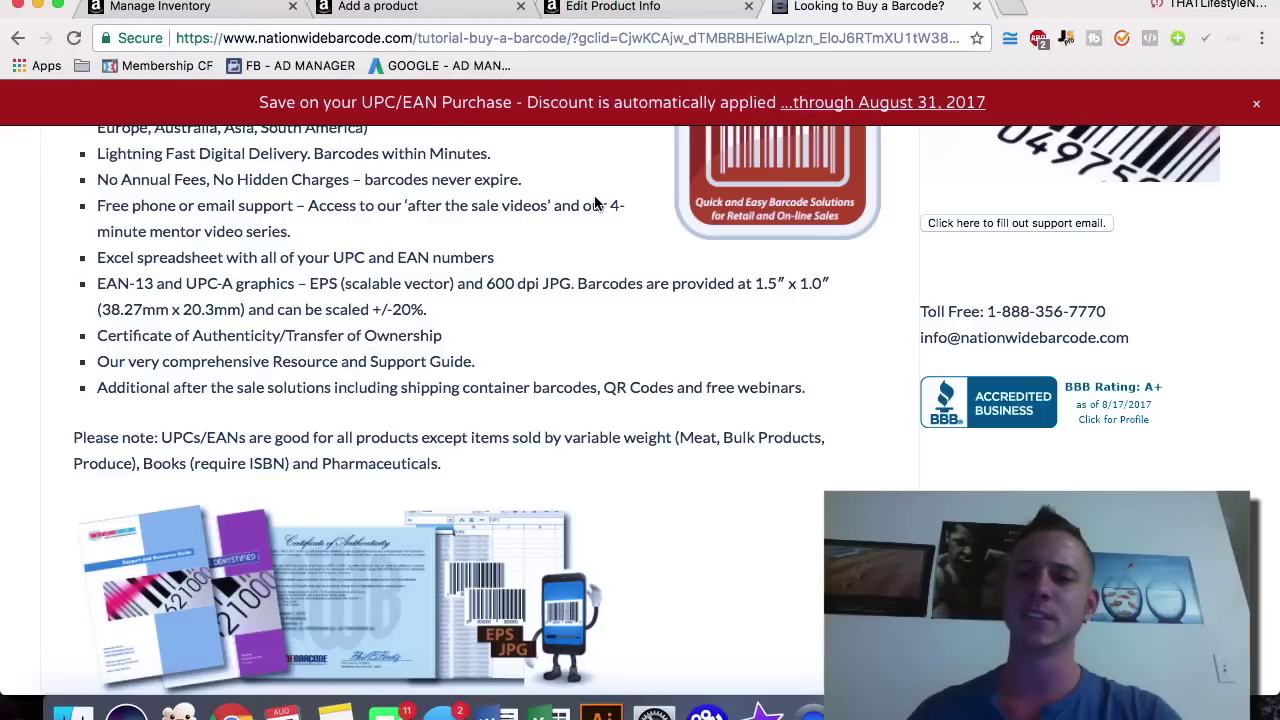
Step: Go to the Ready To Order UPCs? page and scroll to its $9.99–$40.00 pricing table
scroll(342, 348, down, 12)
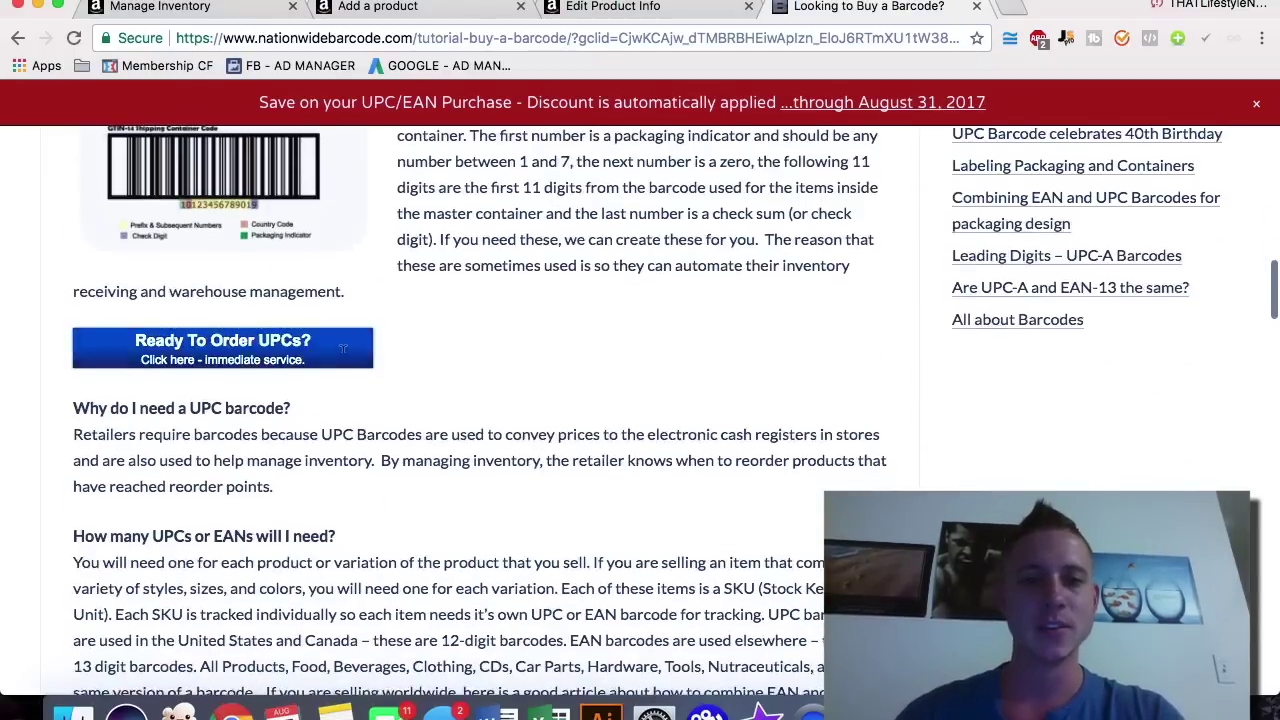
scroll(342, 348, down, 6)
scroll(342, 345, up, 6)
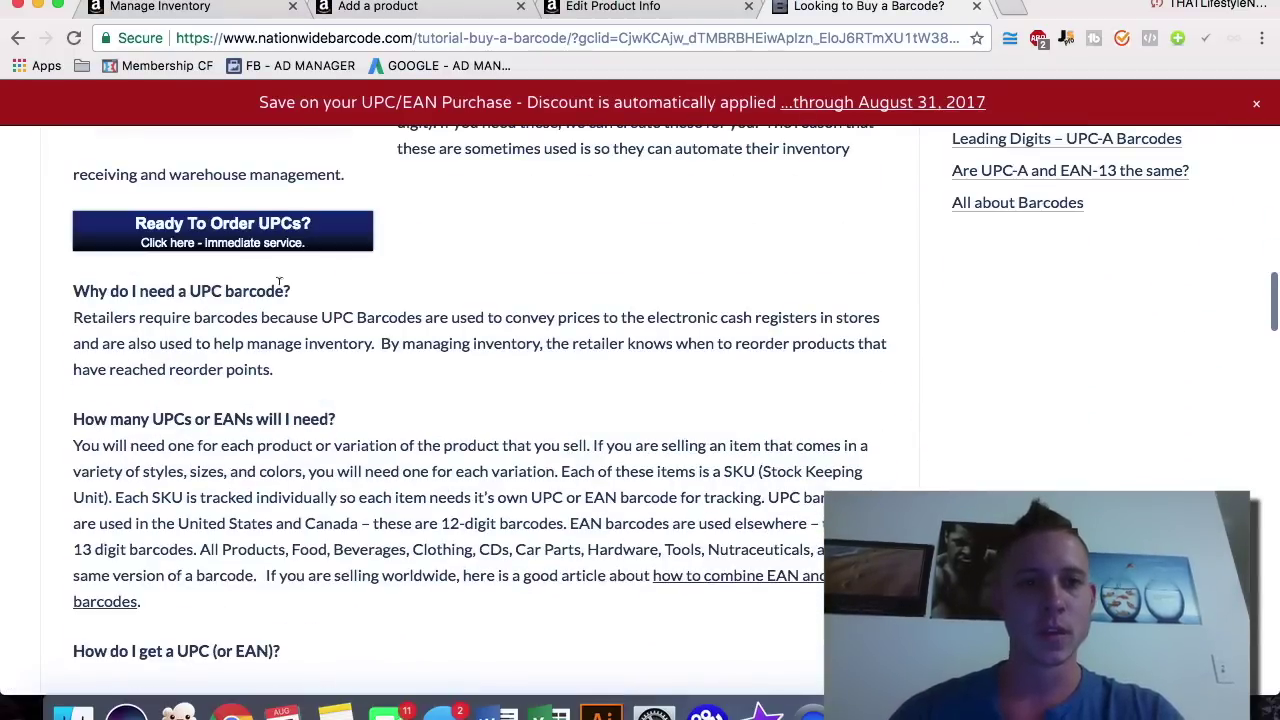
click(253, 237)
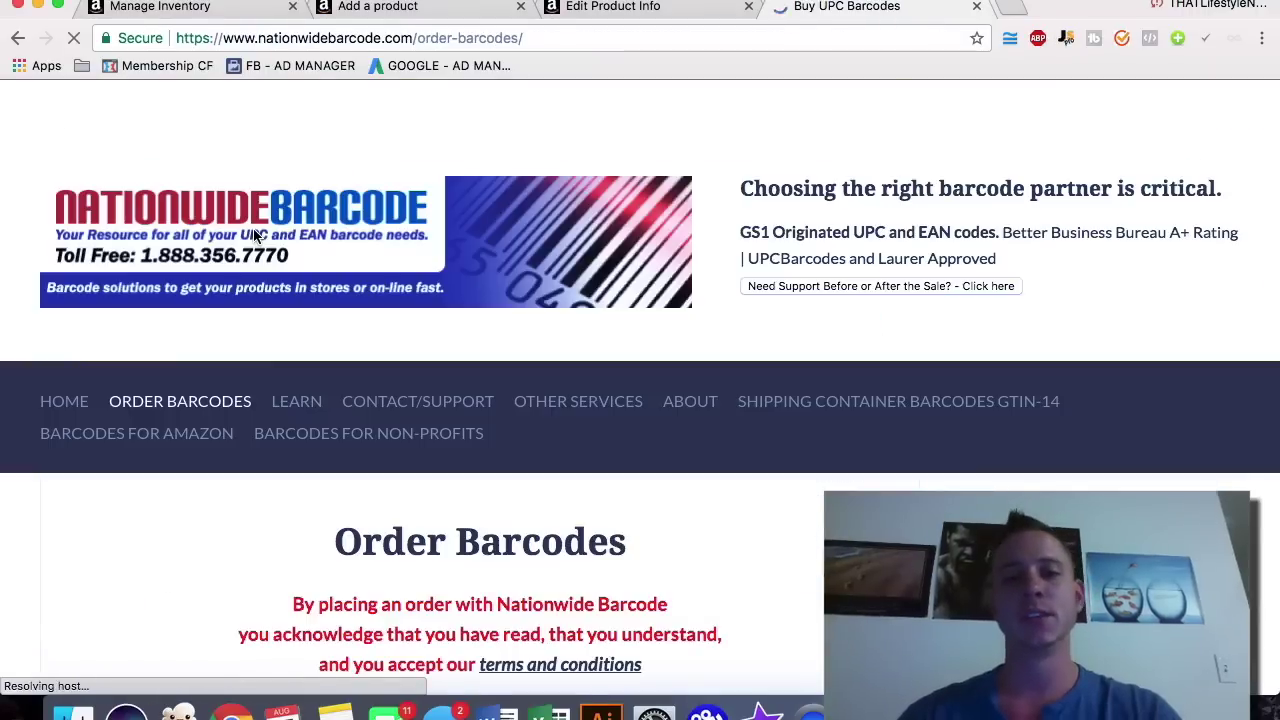
scroll(166, 398, down, 10)
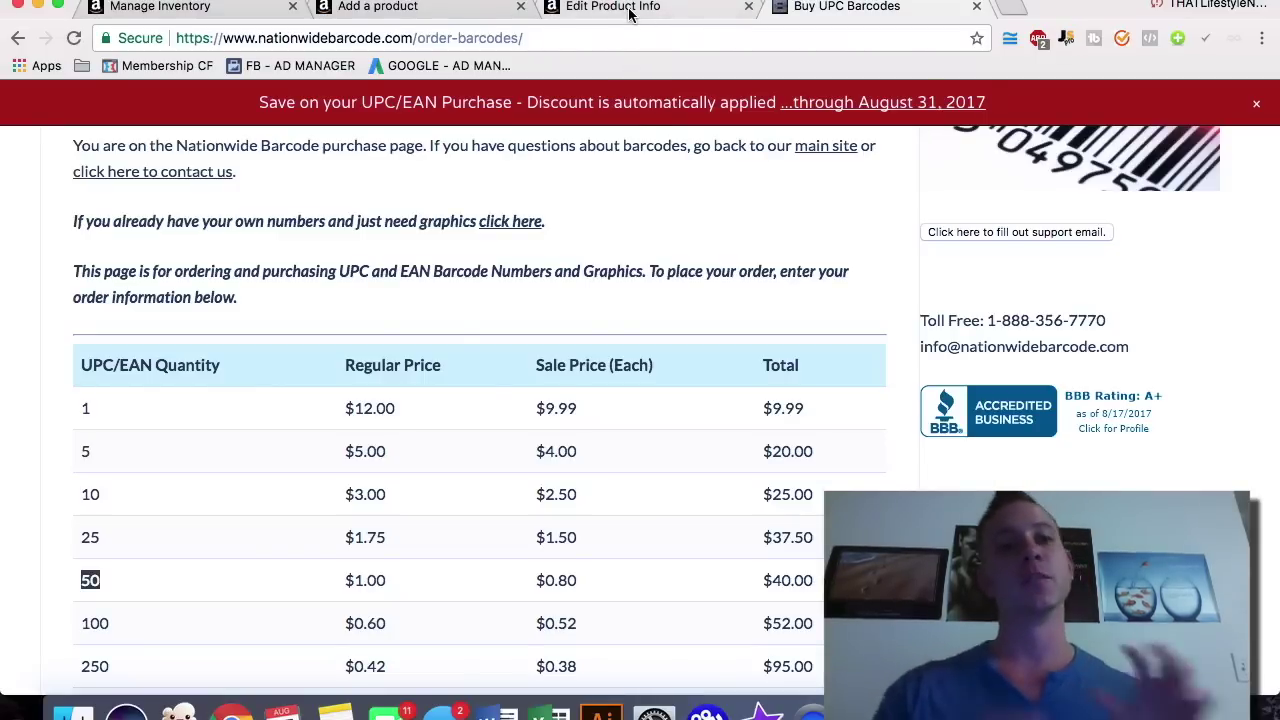
Step: Return to the Add a product form and show the Variations section
click(433, 12)
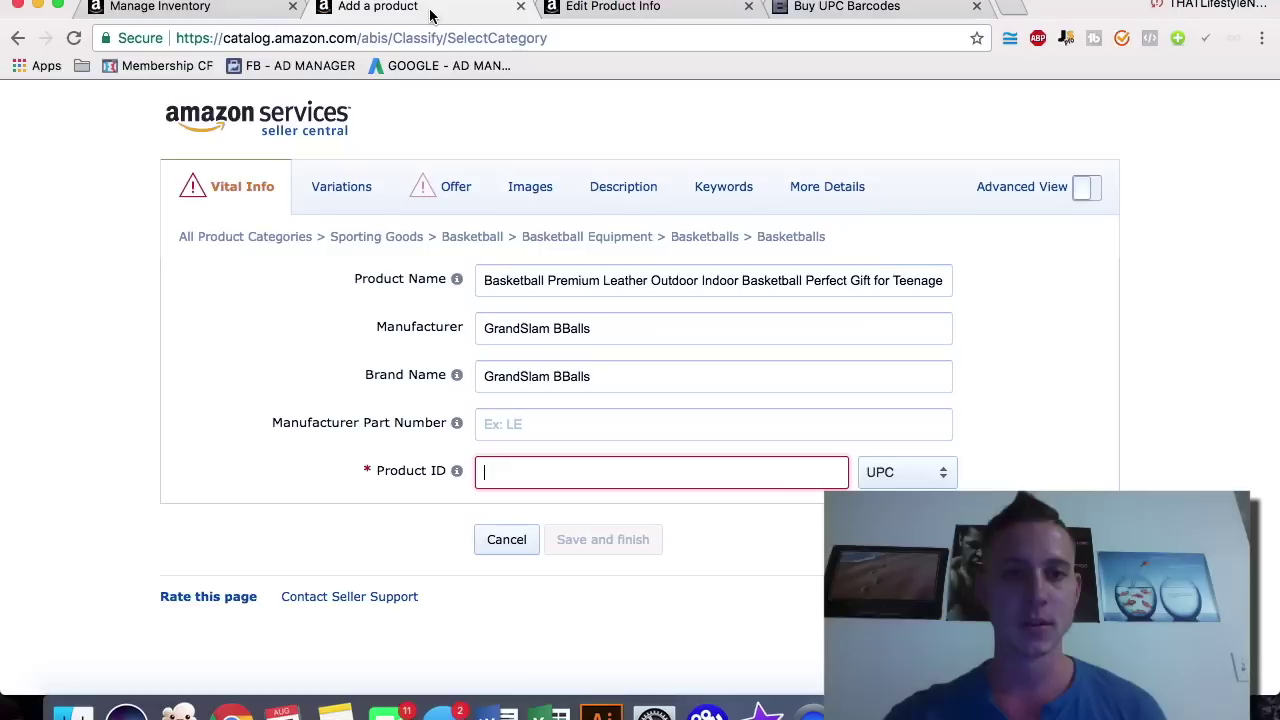
click(350, 188)
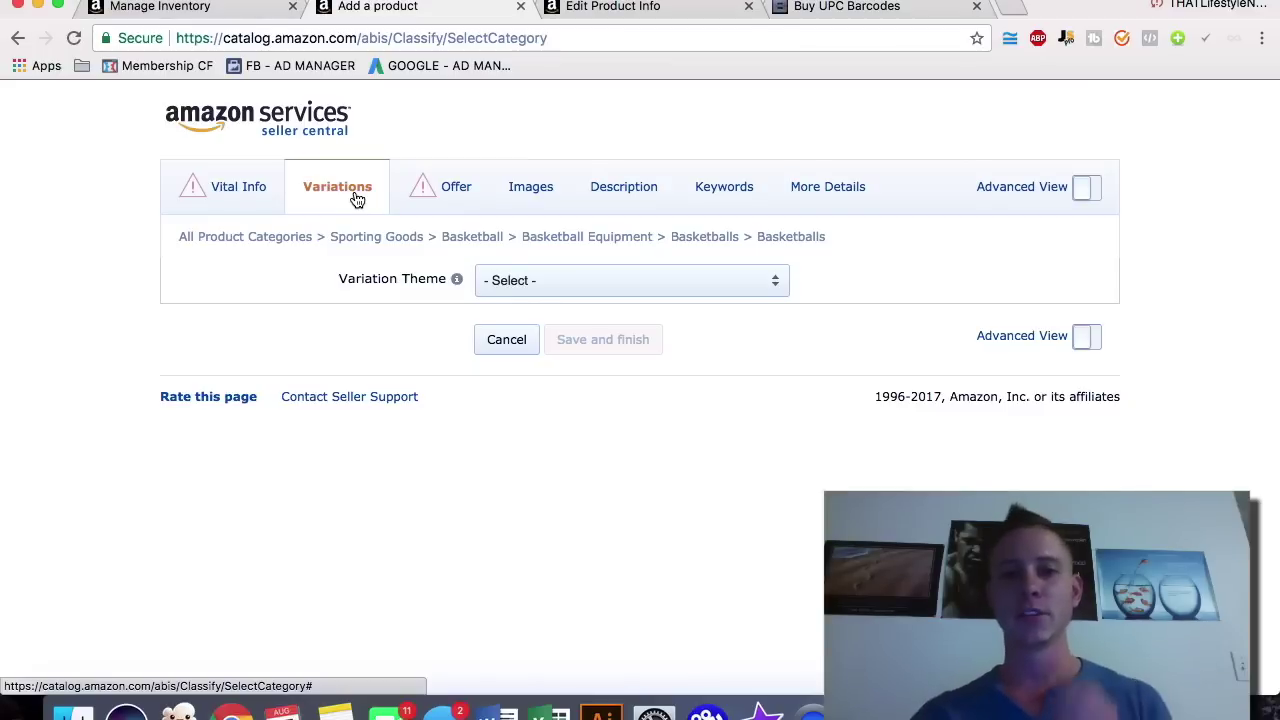
Step: On the Offer tab, set Condition to New and start entering the price 29.99
click(425, 194)
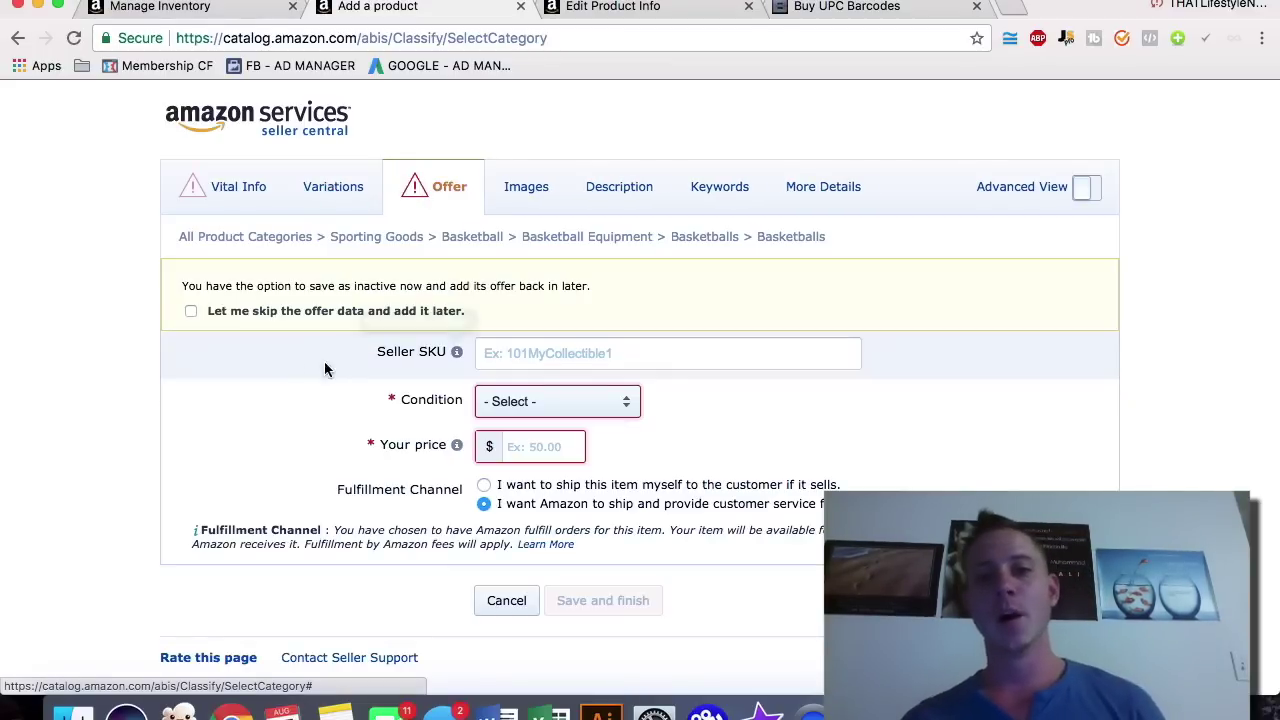
click(557, 401)
click(500, 417)
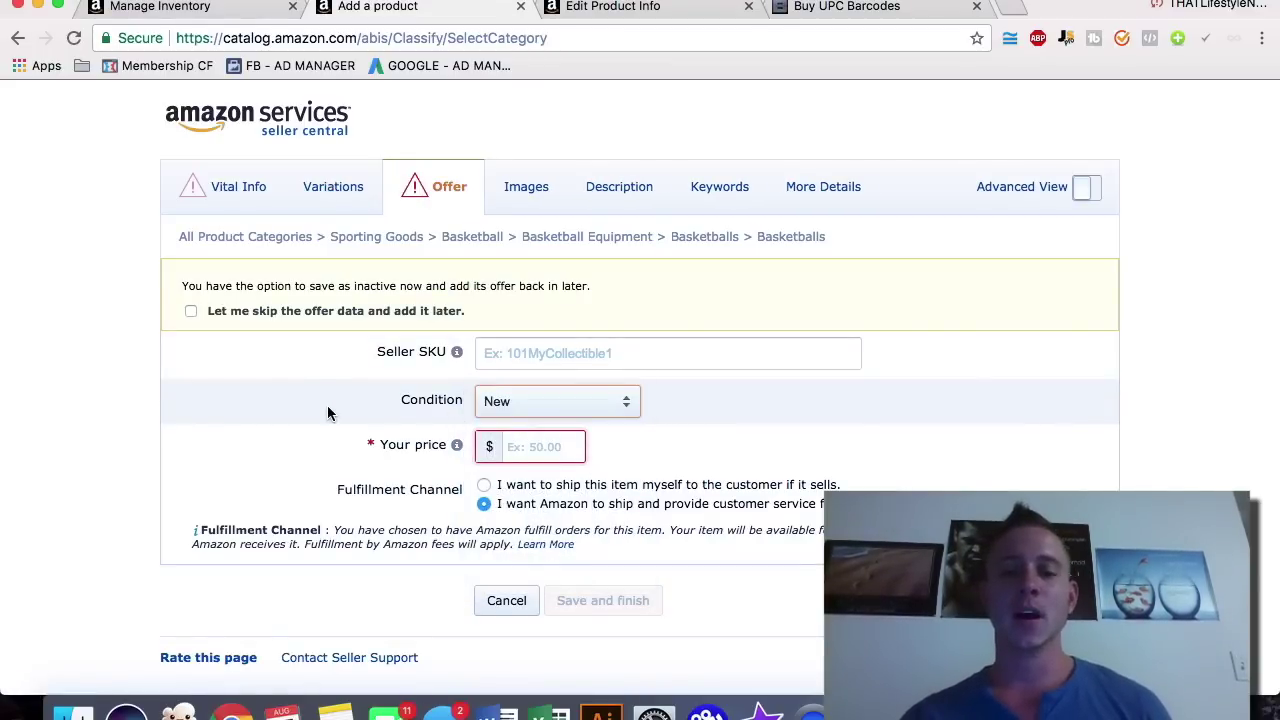
scroll(339, 437, down, 1)
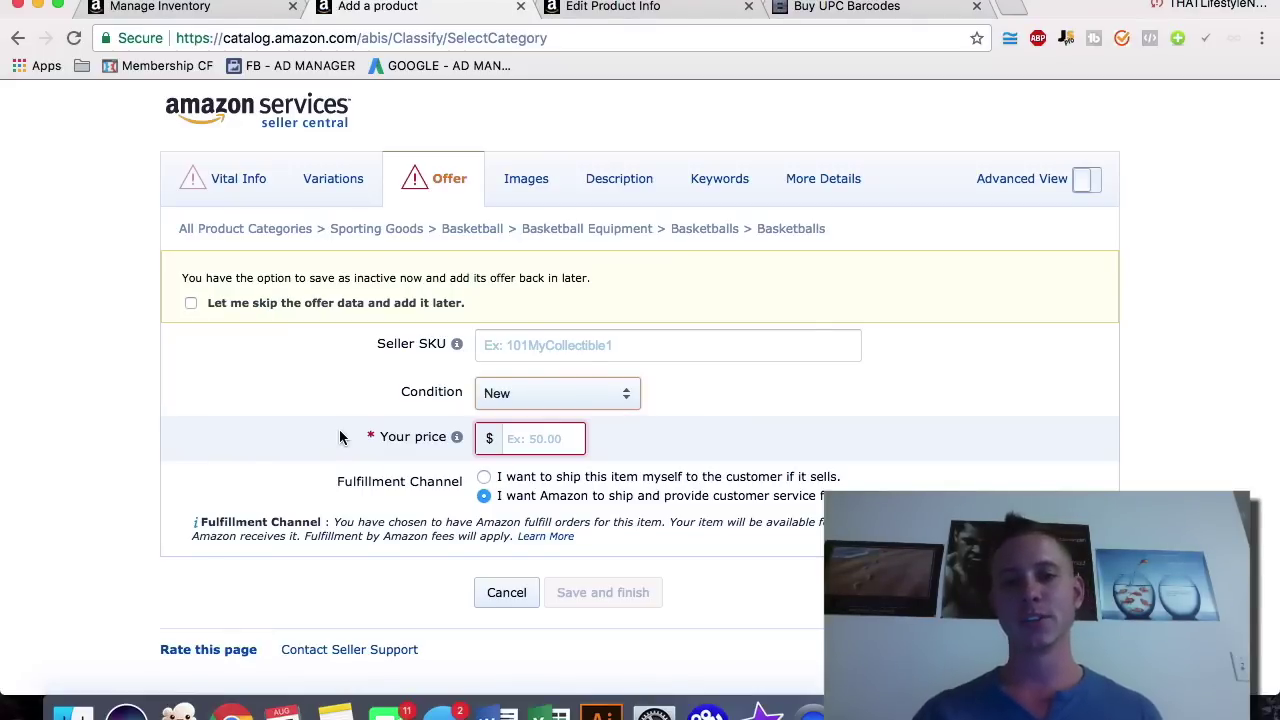
click(513, 404)
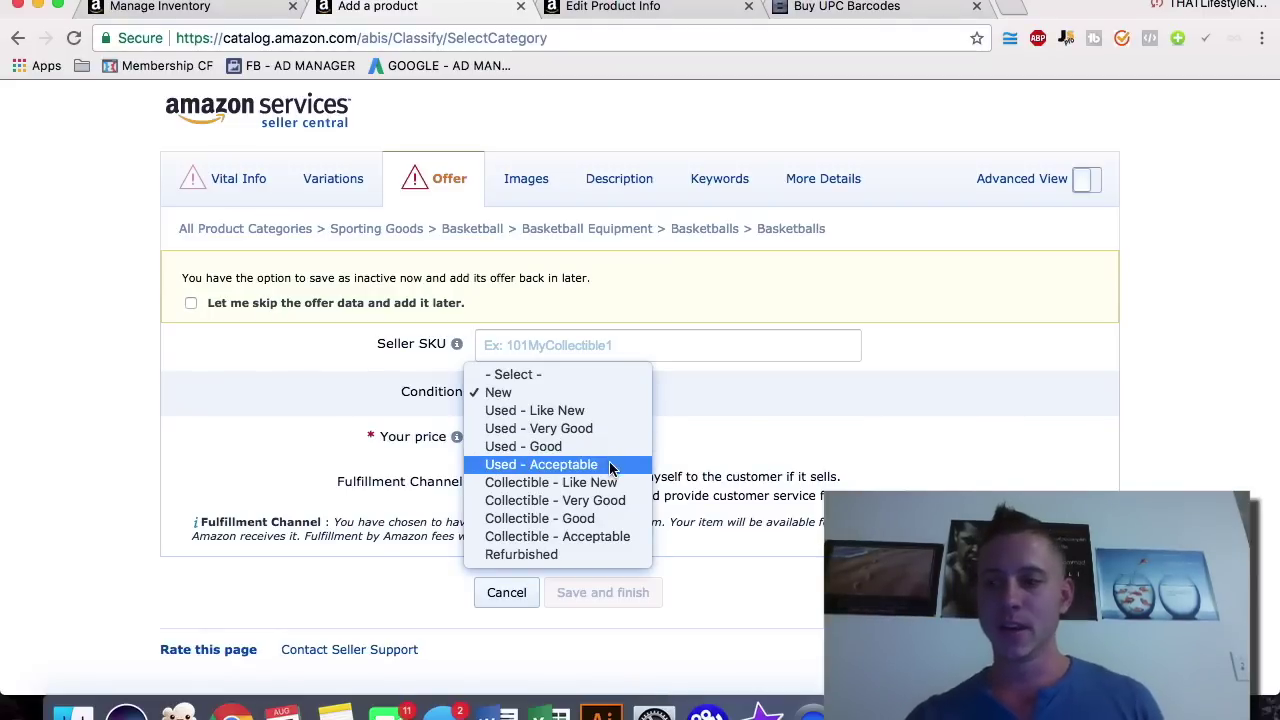
click(750, 391)
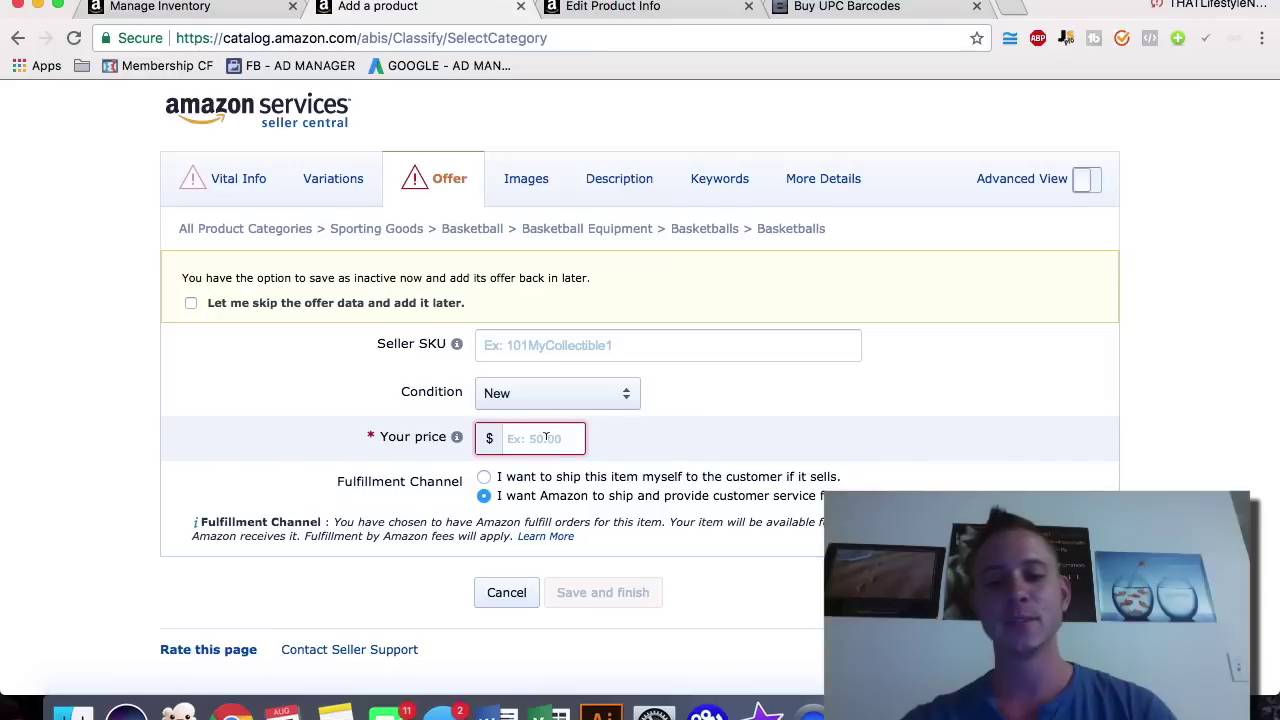
text(29.99)
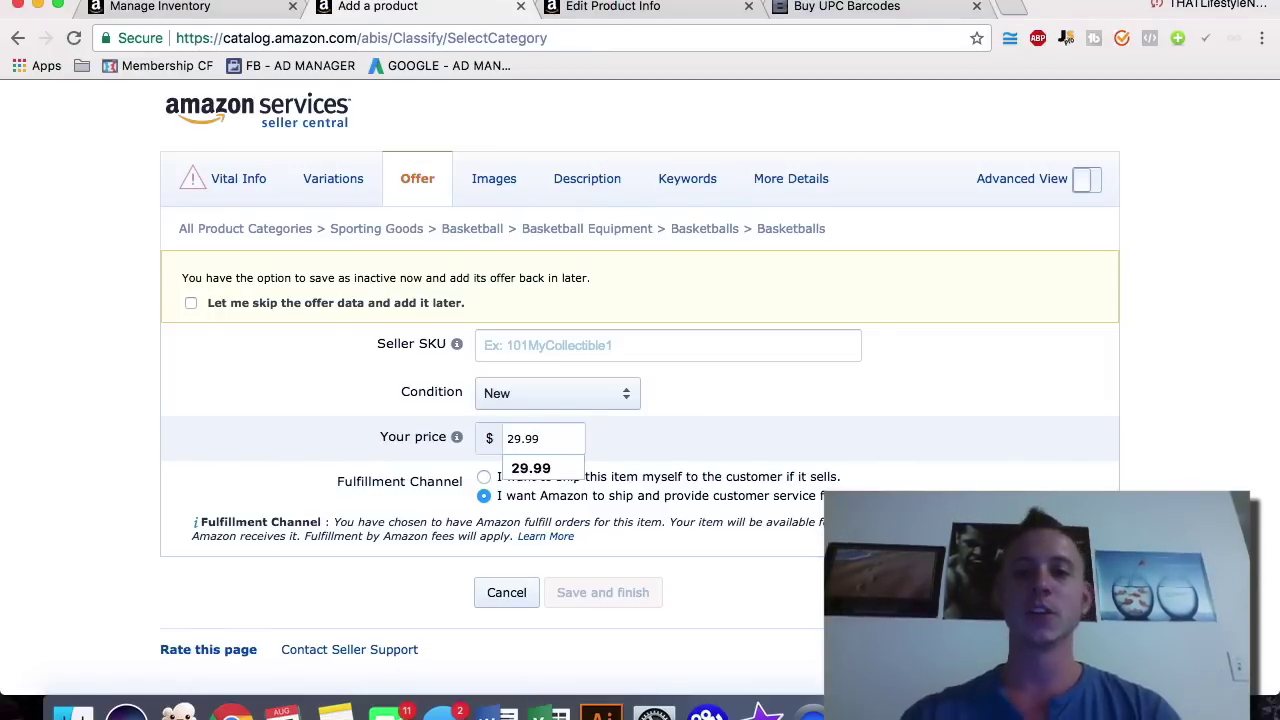
Step: Finish the price at 29.99, then change it to 59.99
click(721, 435)
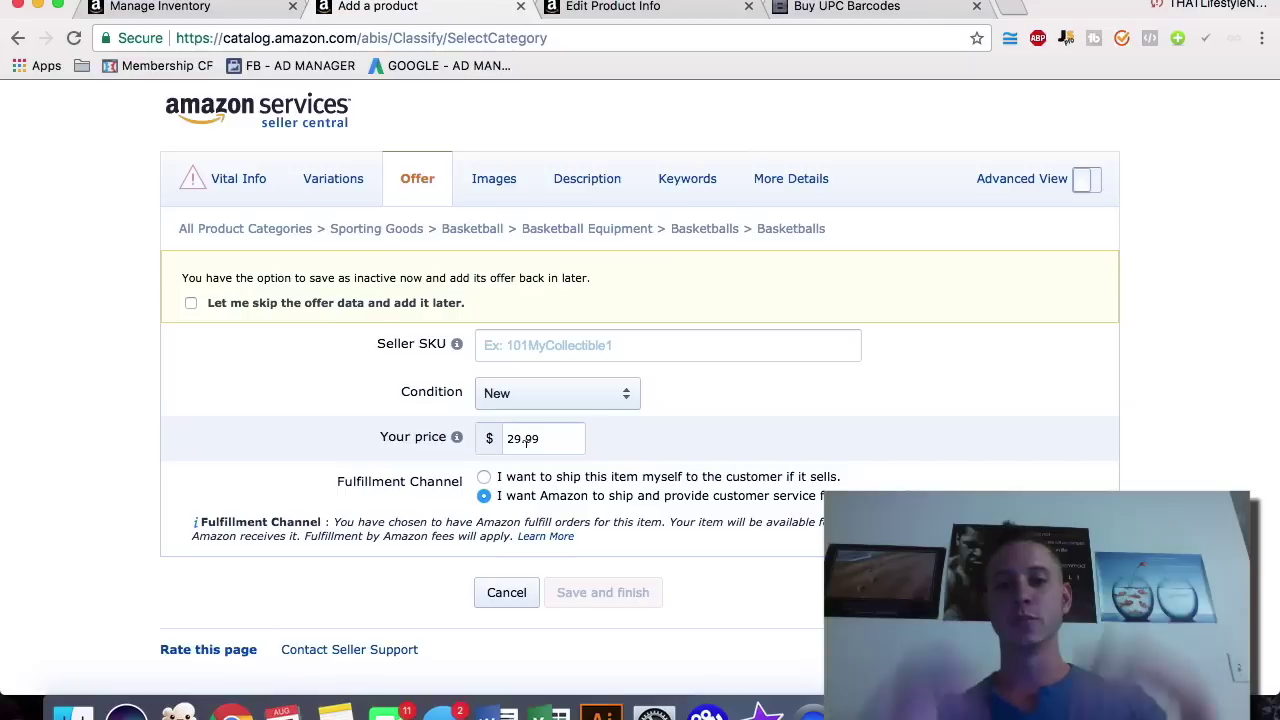
double_click(548, 439)
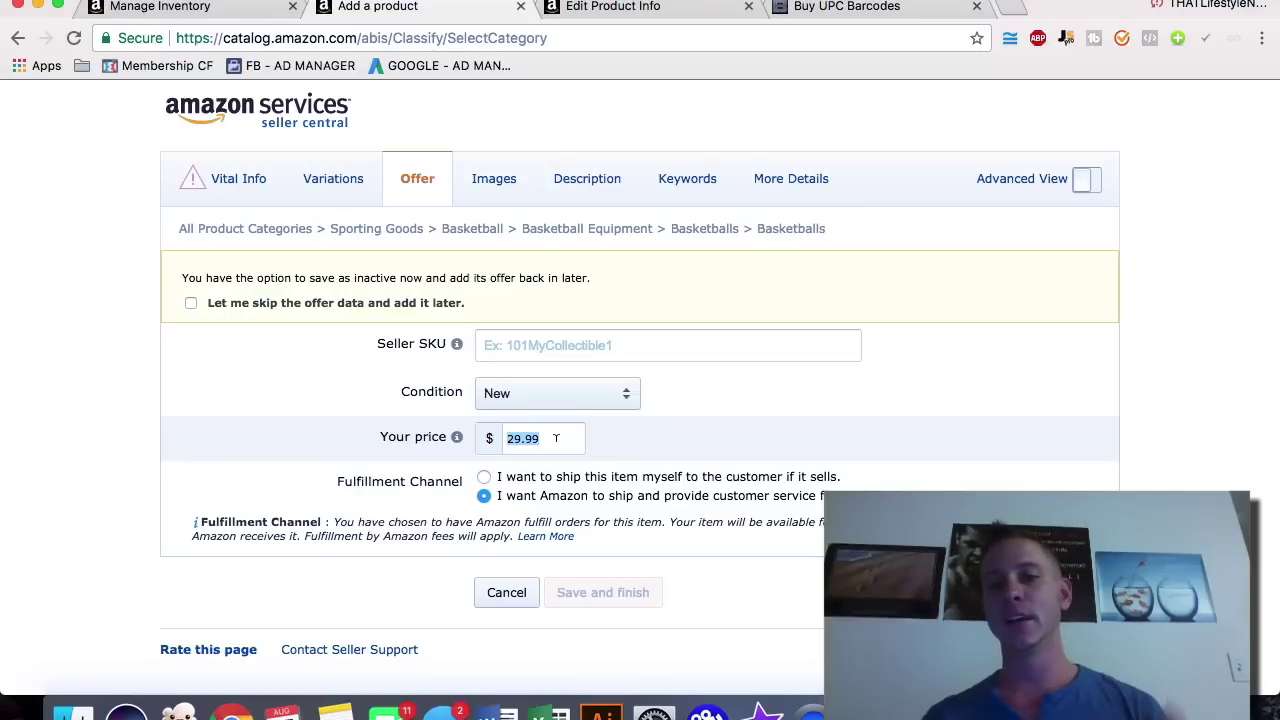
mouse_move(393, 449)
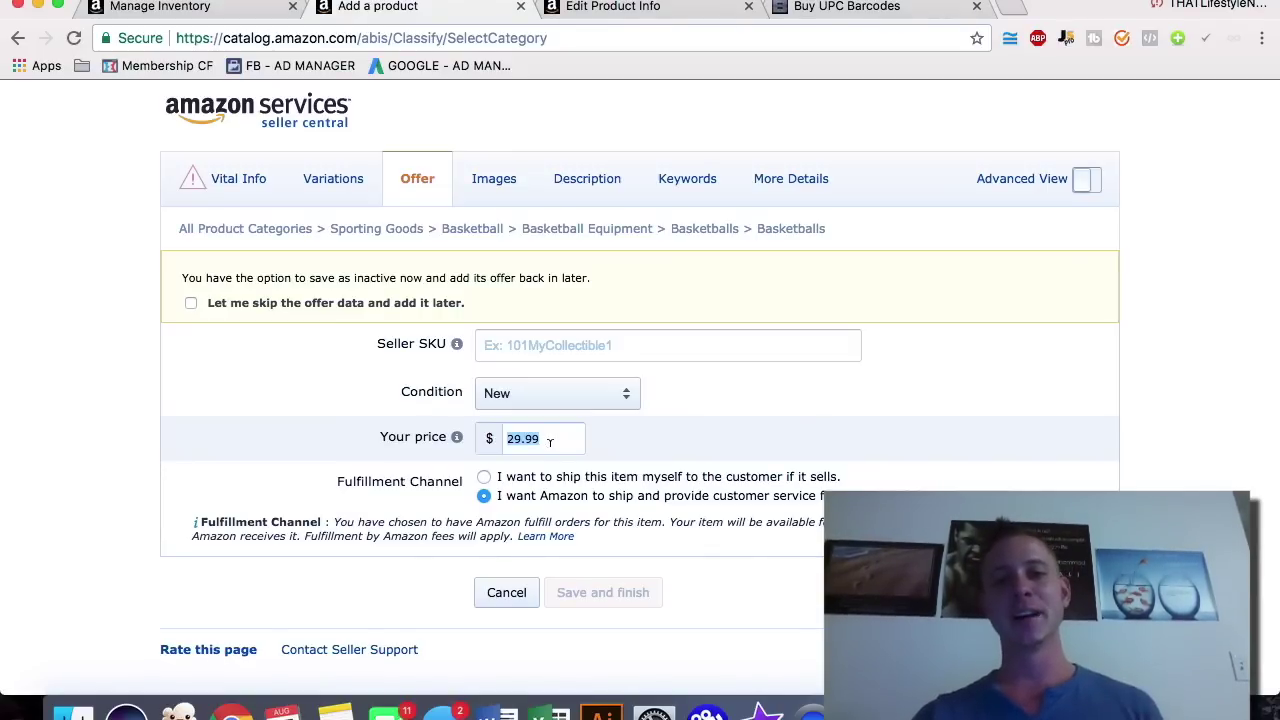
double_click(549, 442)
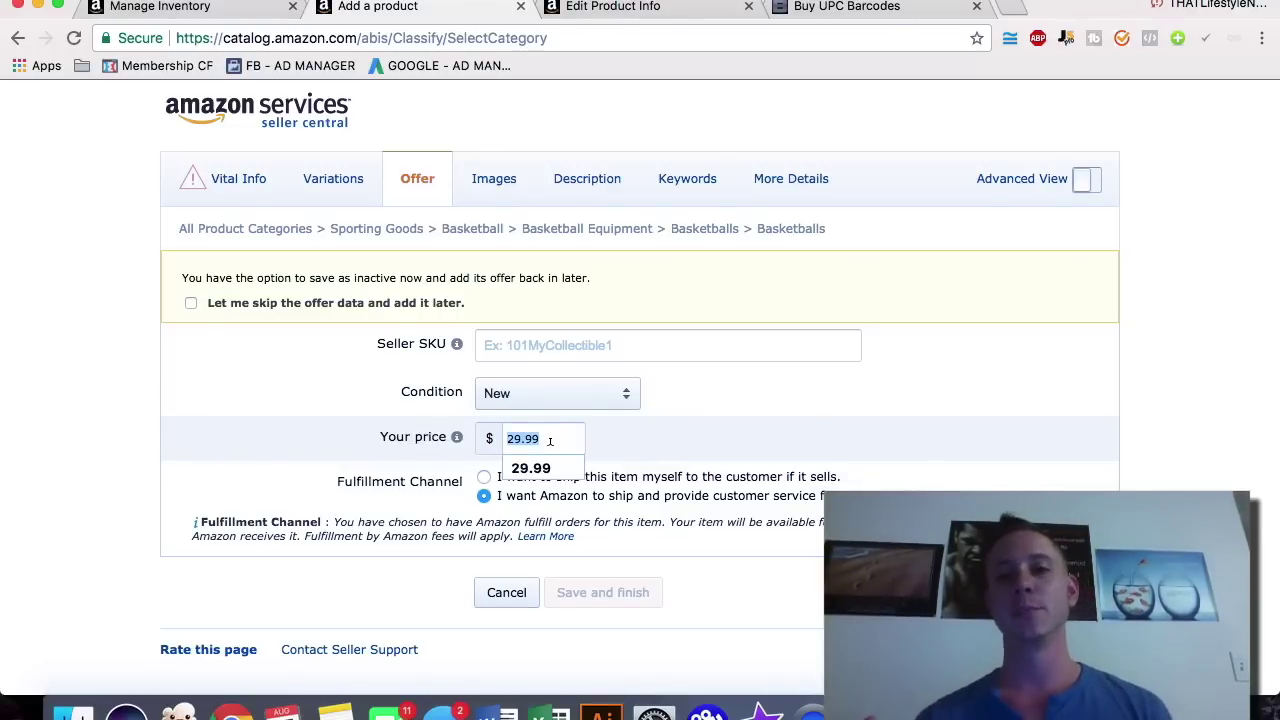
text(59.99)
click(692, 450)
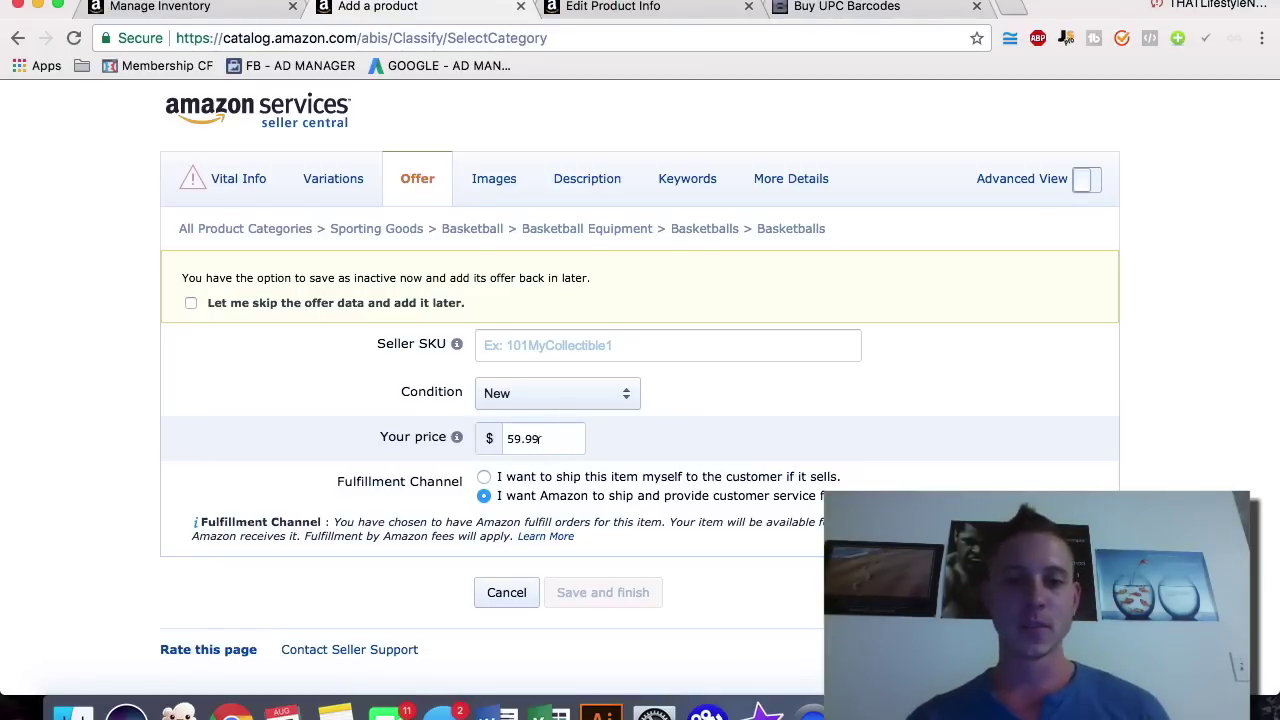
Step: Scroll through the Images tab requirements, then bring up the Description fields
click(488, 185)
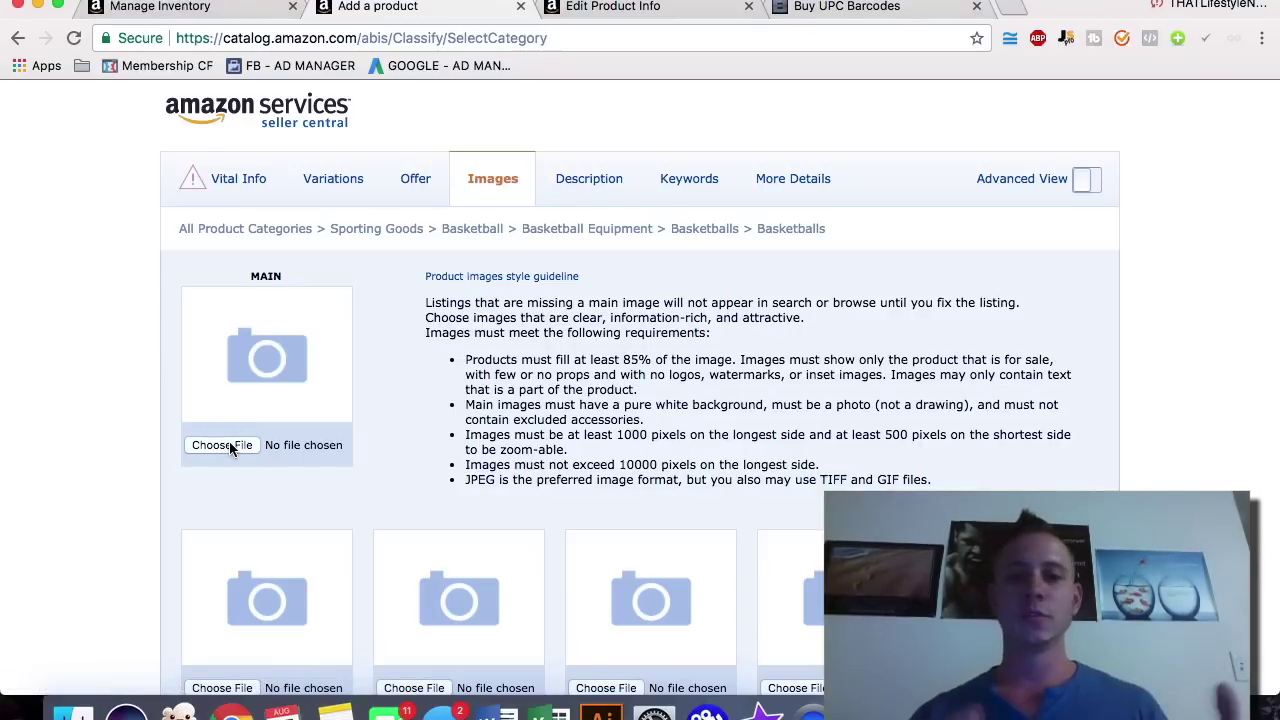
scroll(290, 447, down, 3)
scroll(298, 380, down, 5)
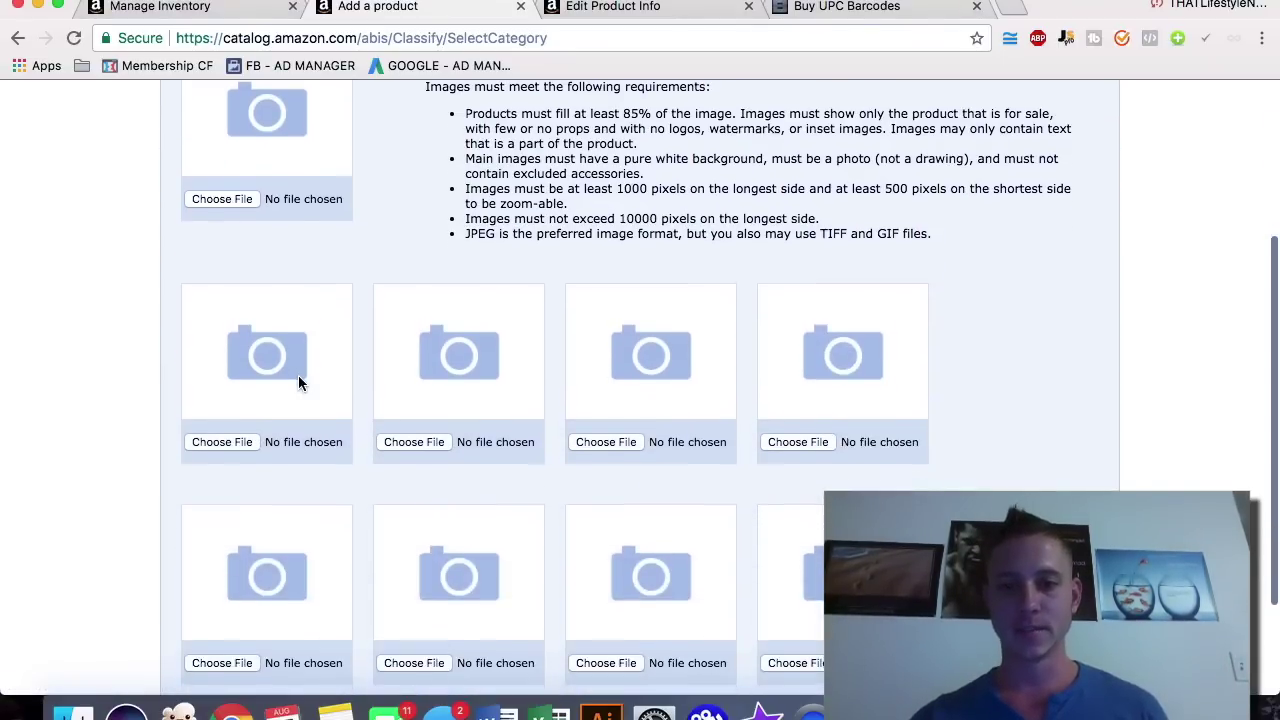
scroll(300, 380, up, 8)
click(595, 203)
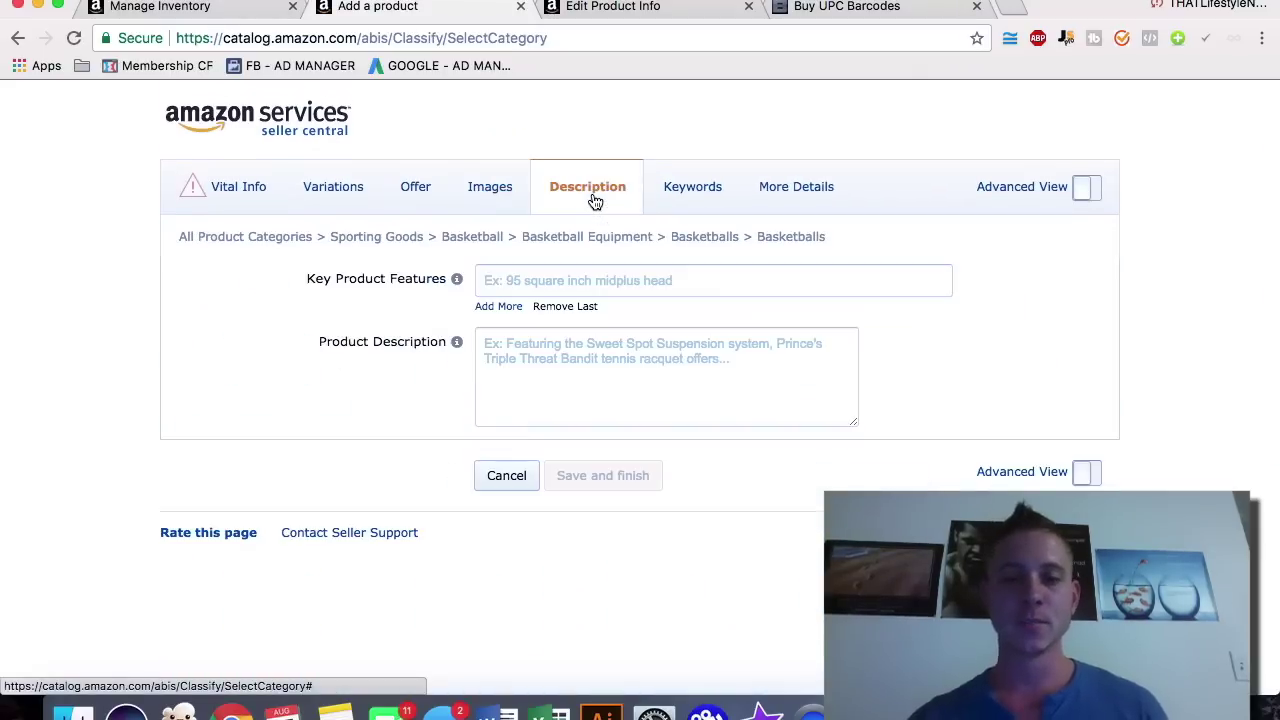
Step: Write '<b> Premium Basketball' and 'The world best basketball!!' in the Product Description
click(567, 355)
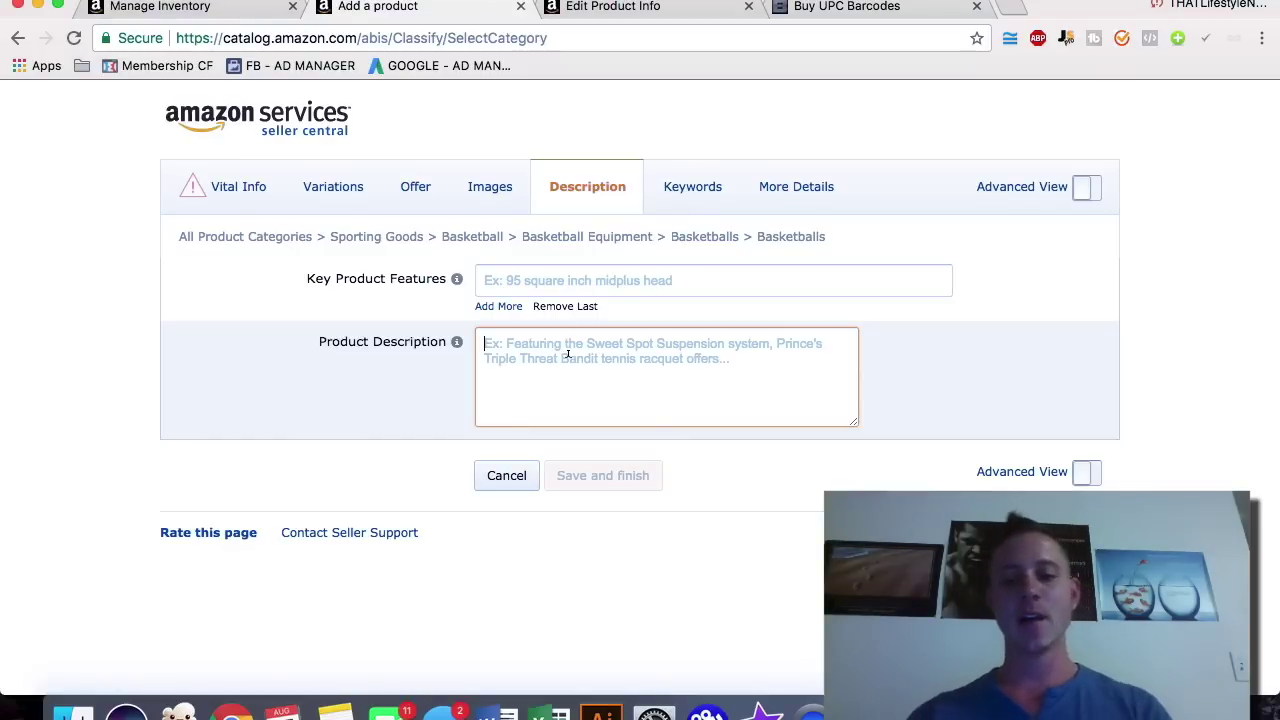
text(<b)
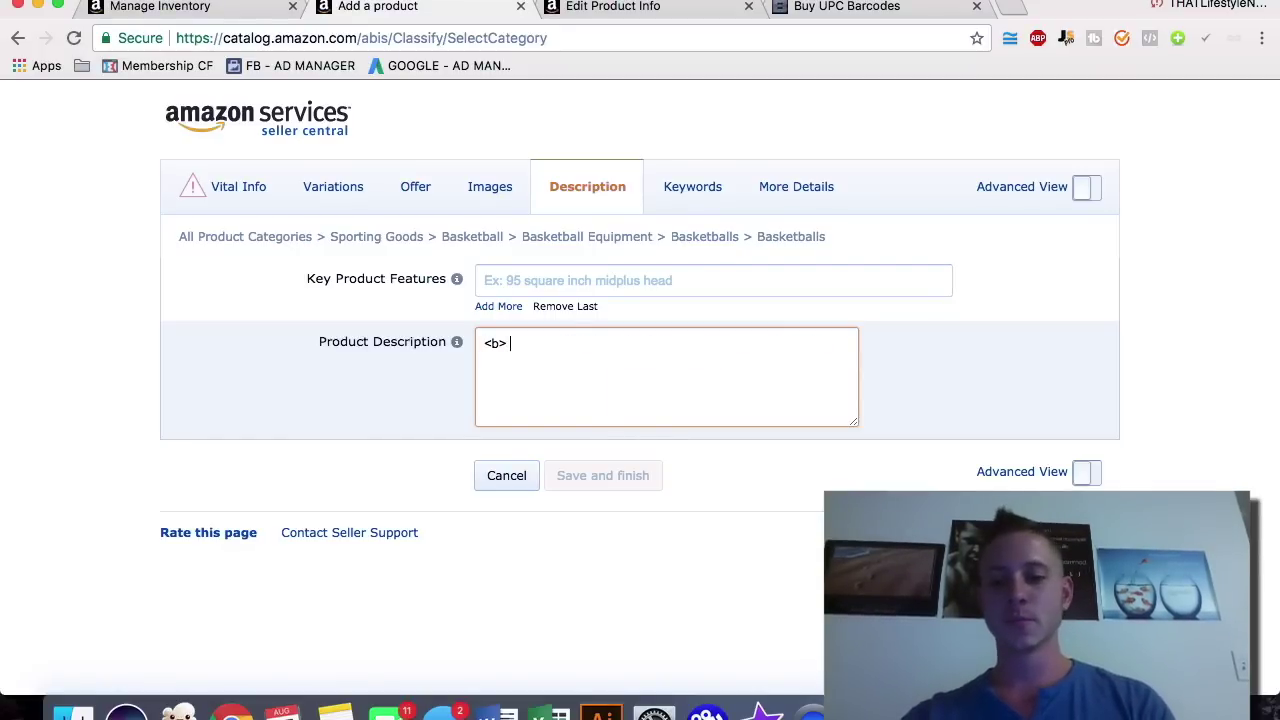
text(> Premi)
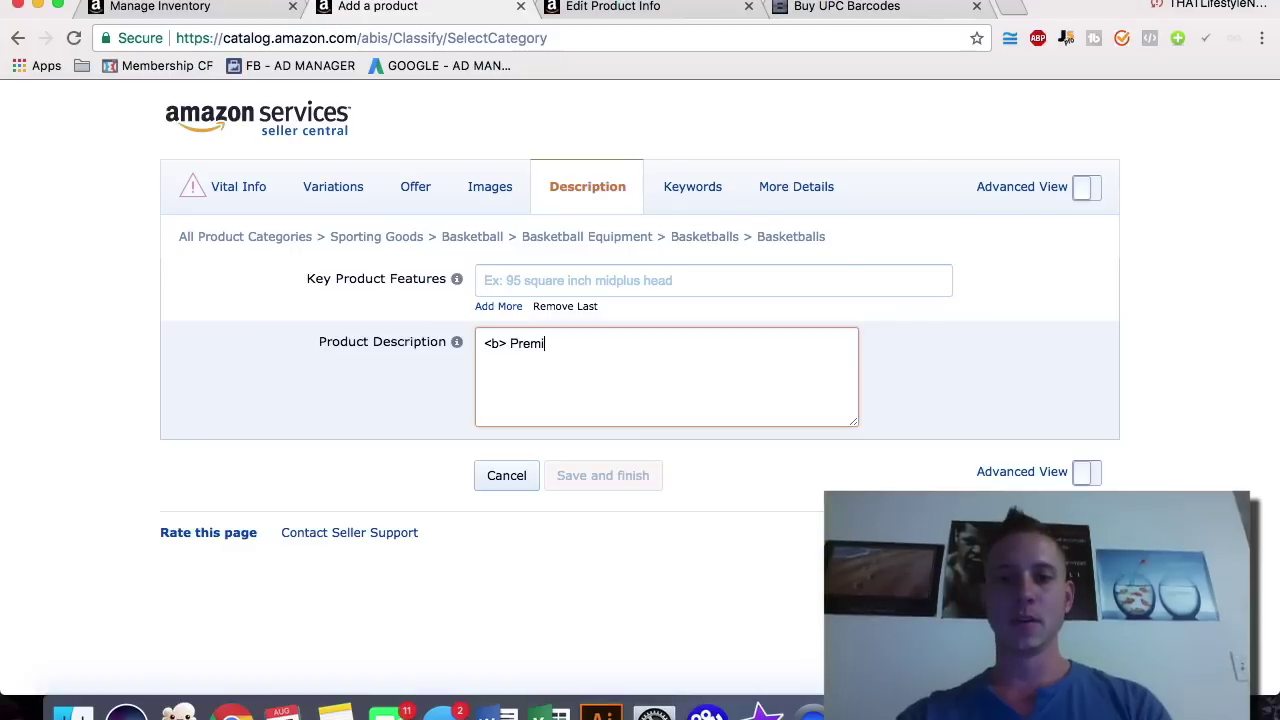
text(um Basketball)
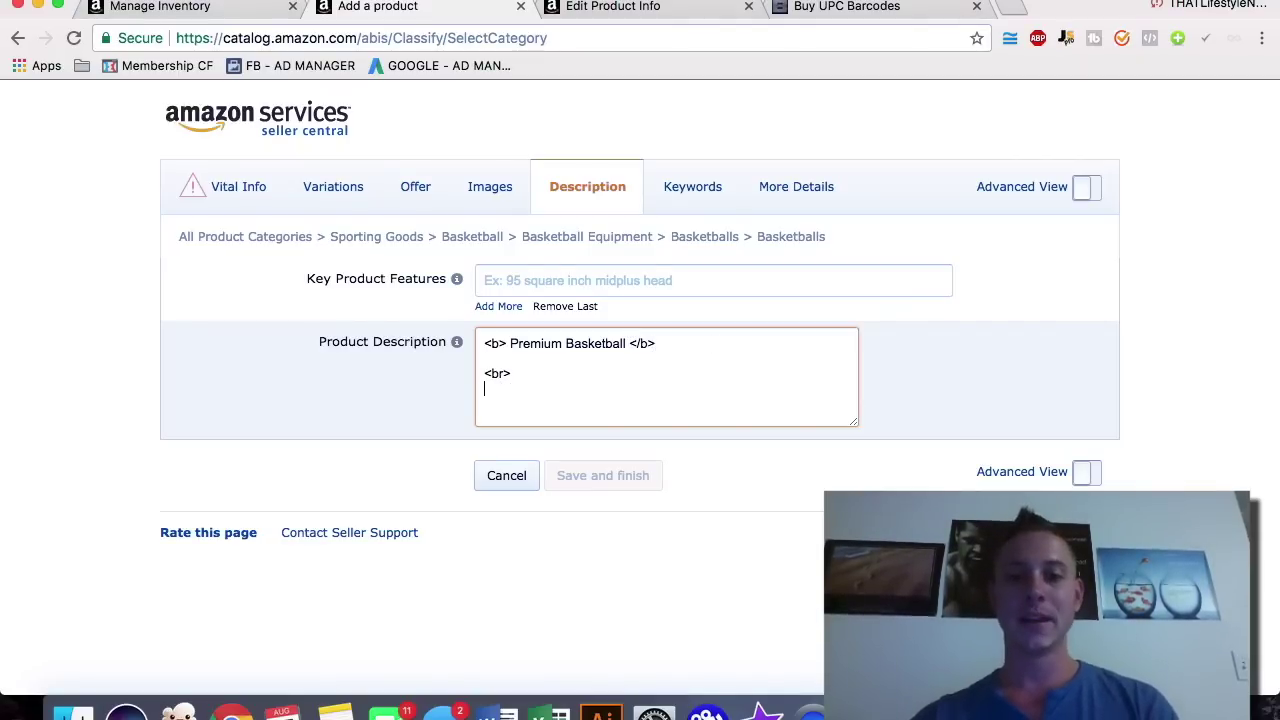
text(The w)
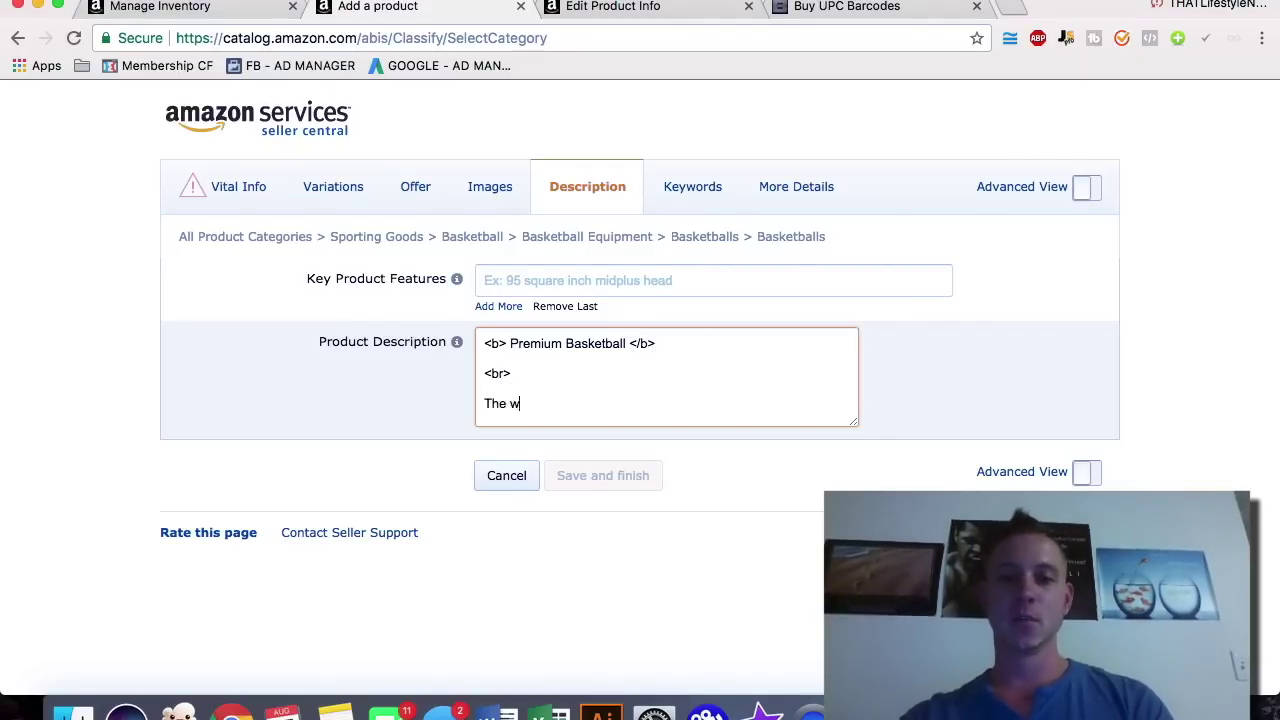
text(orld best bake)
key(BackSpace)
key(BackSpace)
key(BackSpace)
text(asketball!!)
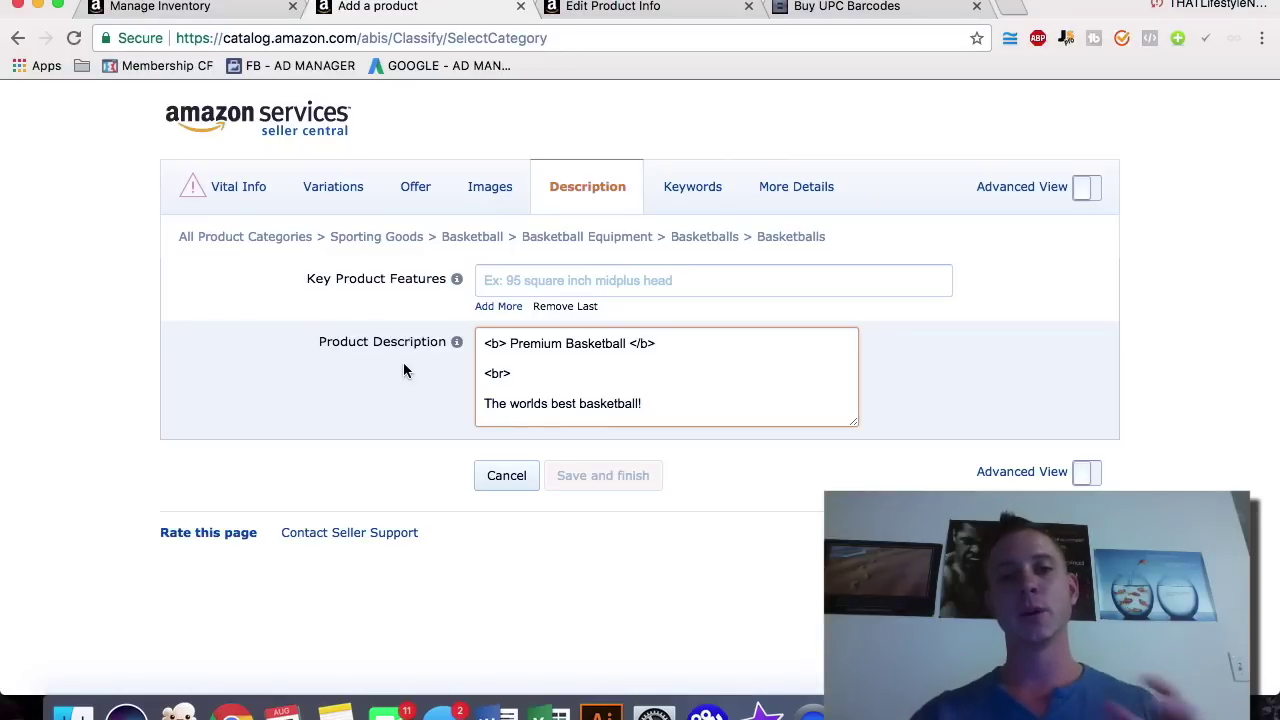
Step: Add four more Key Product Features lines and open Amazon.com in a new tab
click(497, 306)
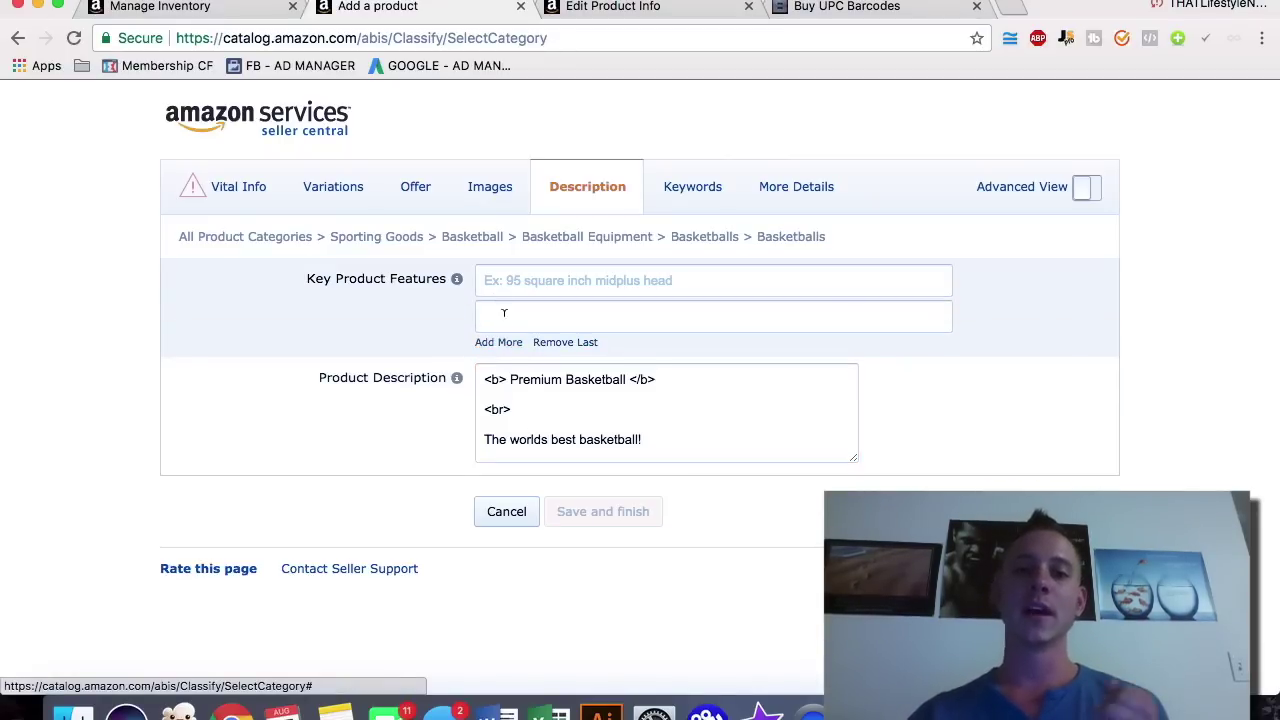
click(505, 344)
click(505, 378)
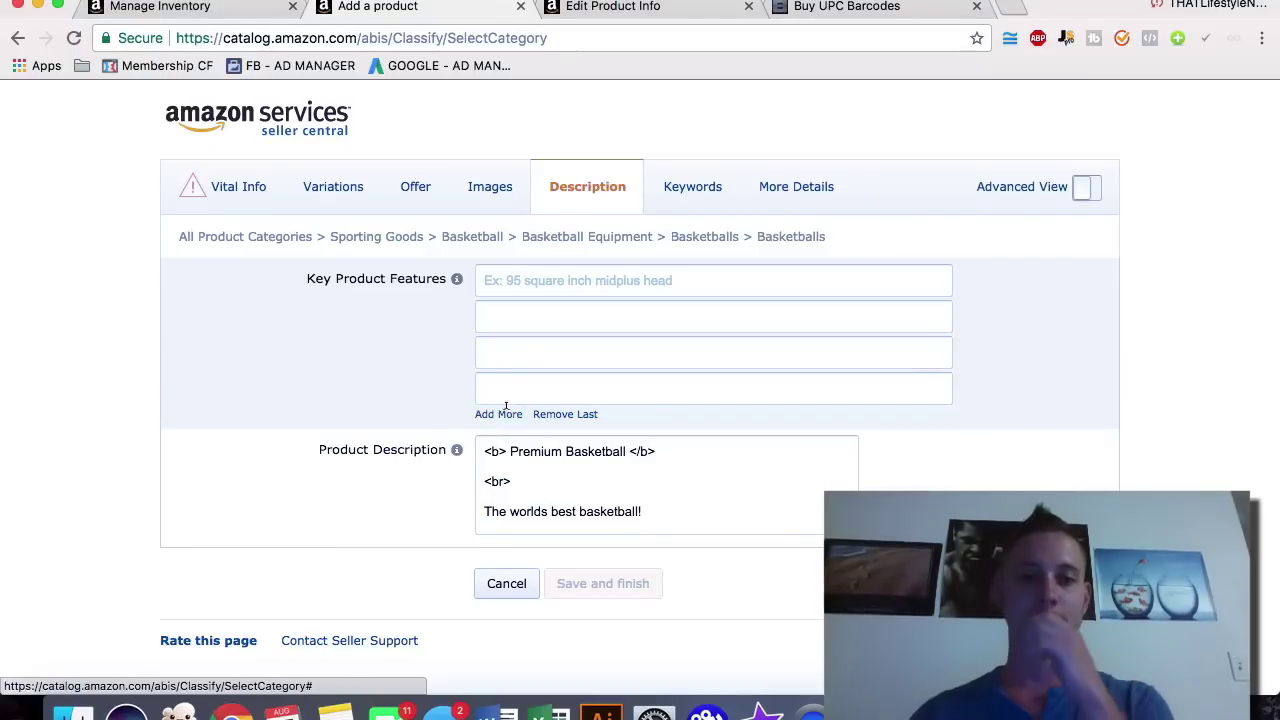
click(505, 412)
click(1012, 7)
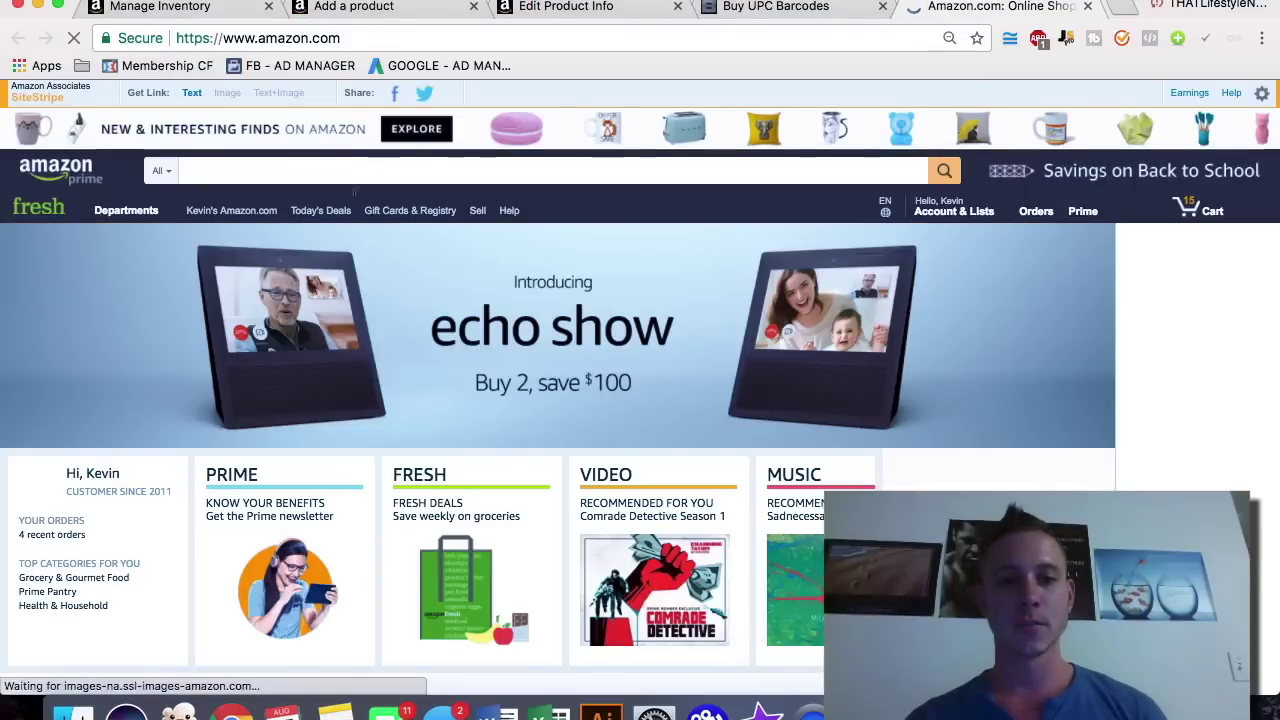
Step: Search Amazon for basketball
scroll(277, 326, down, 1)
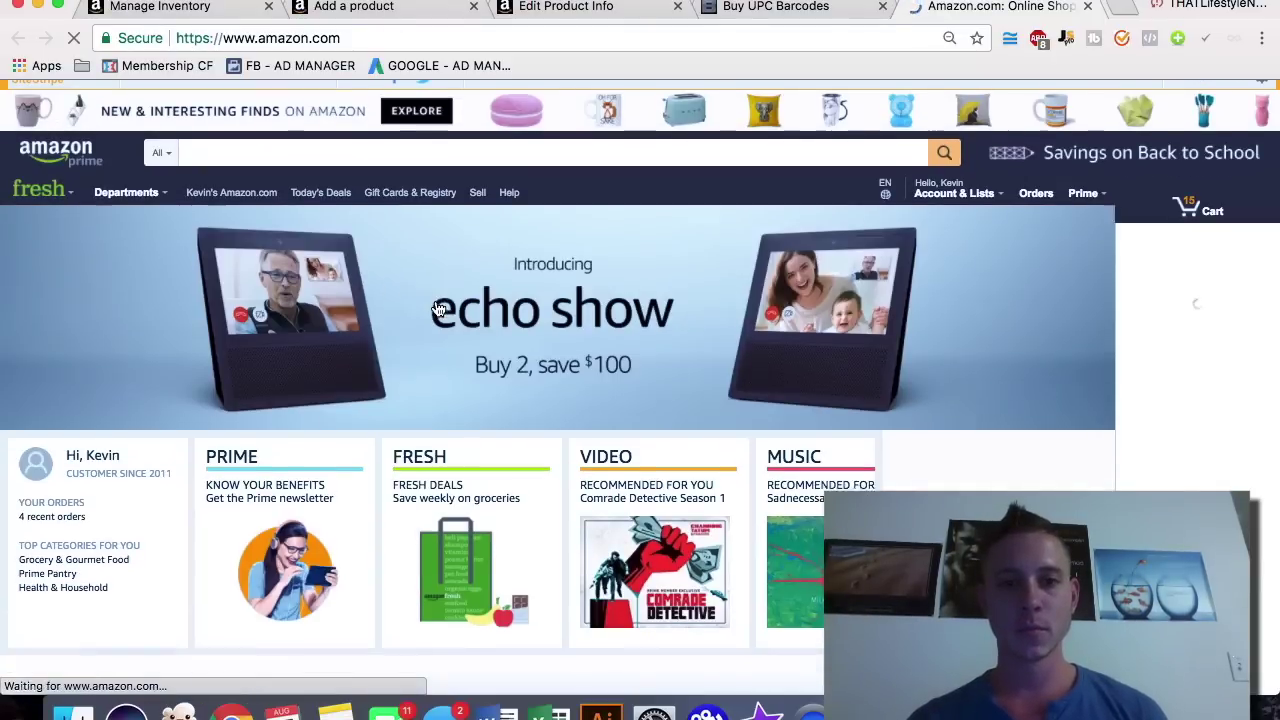
click(277, 326)
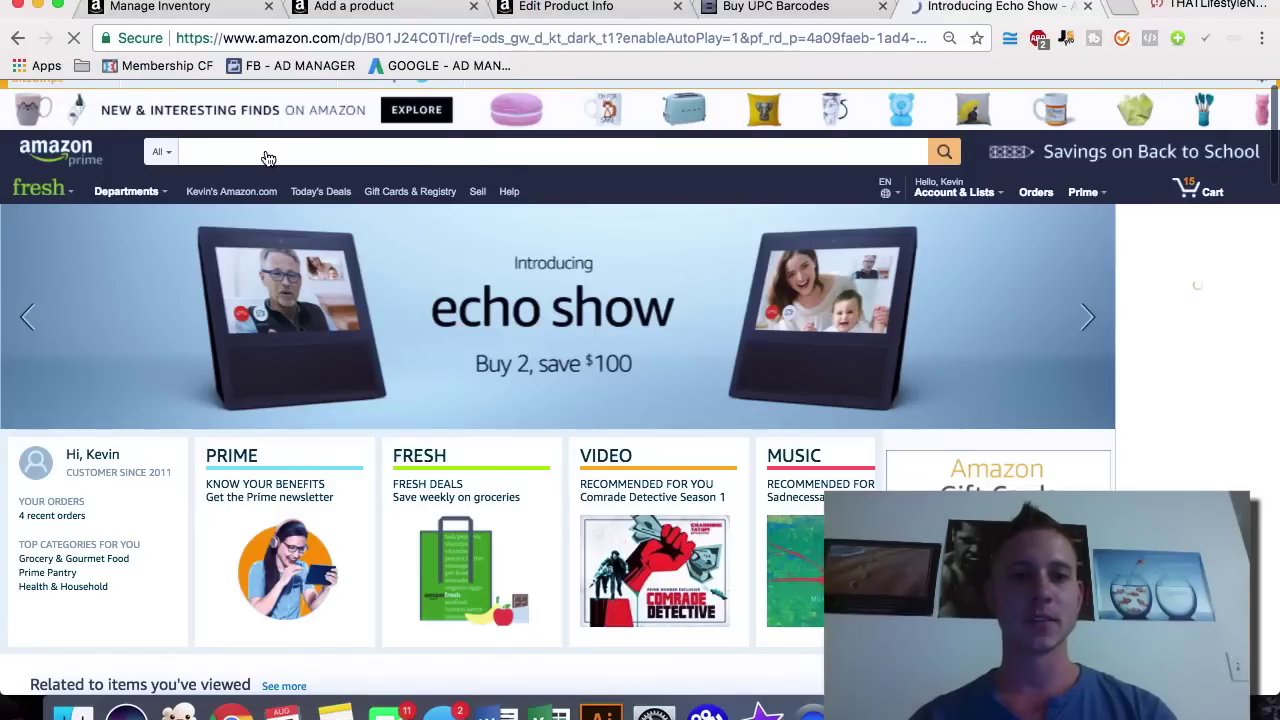
text(ketball)
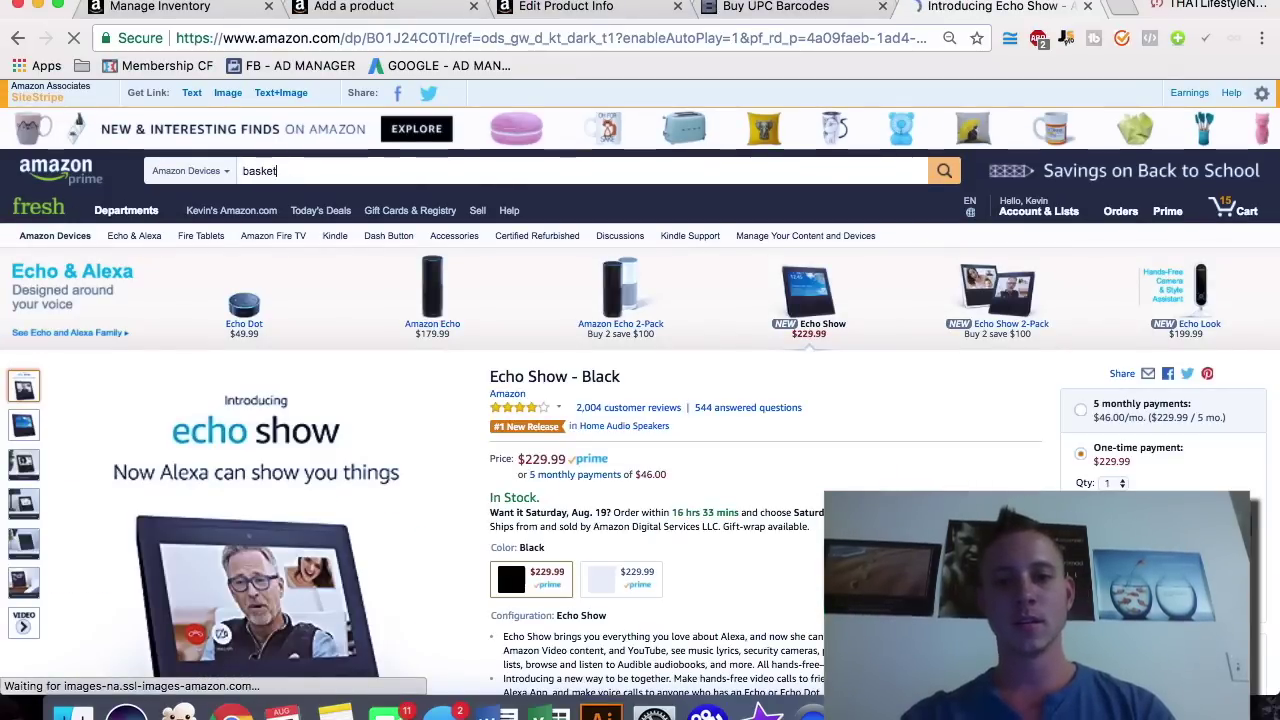
key(Return)
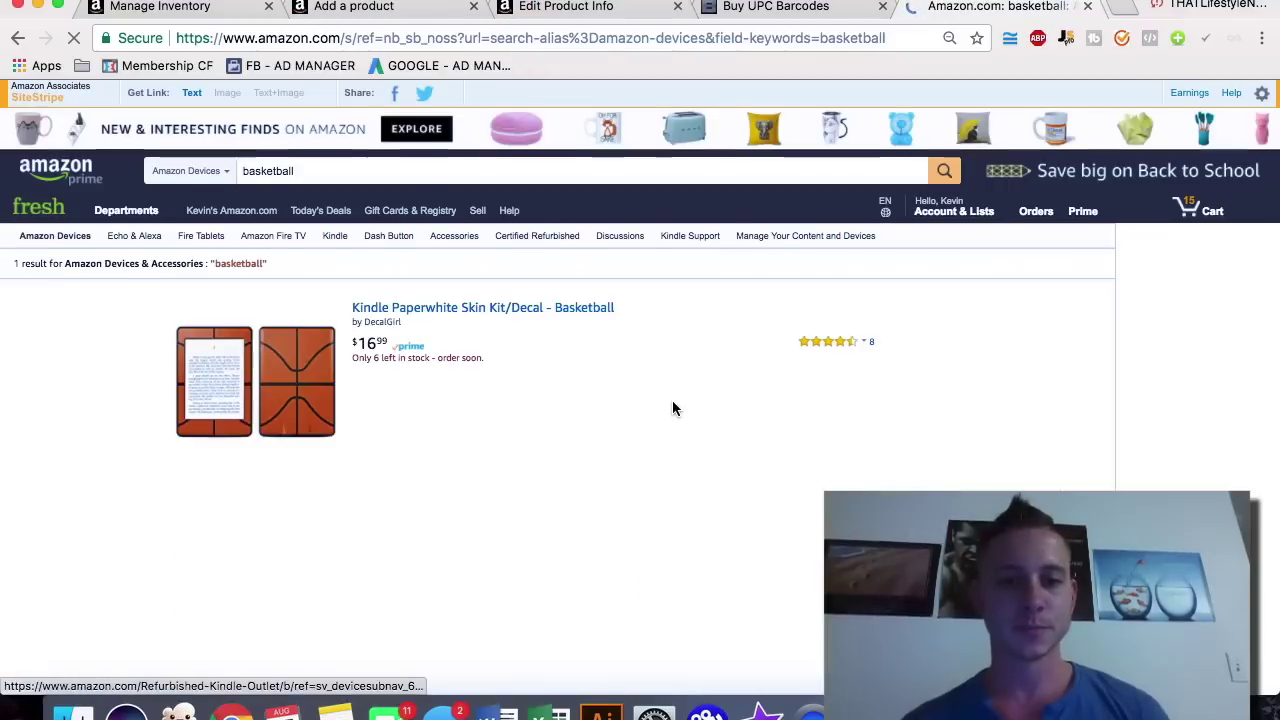
Step: Open the first Spalding basketball result and compare its Official Size 7 and Intermediate Size 6 variants
scroll(672, 400, down, 5)
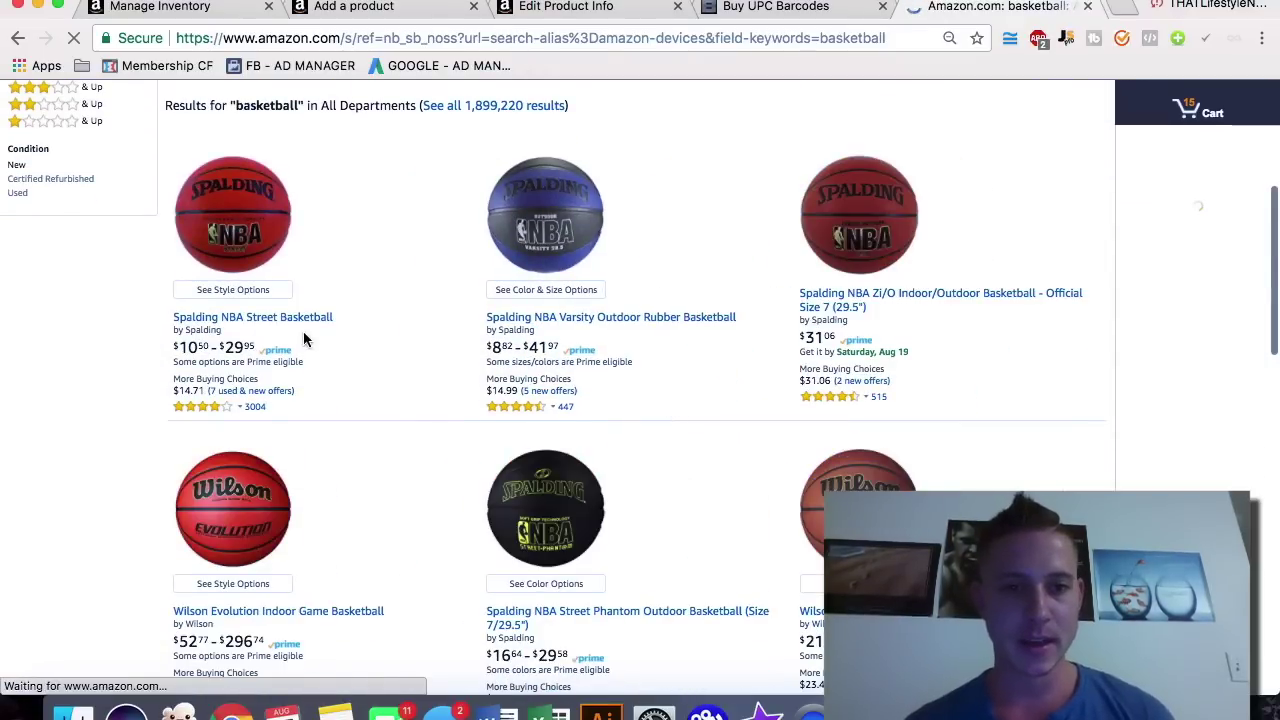
click(230, 236)
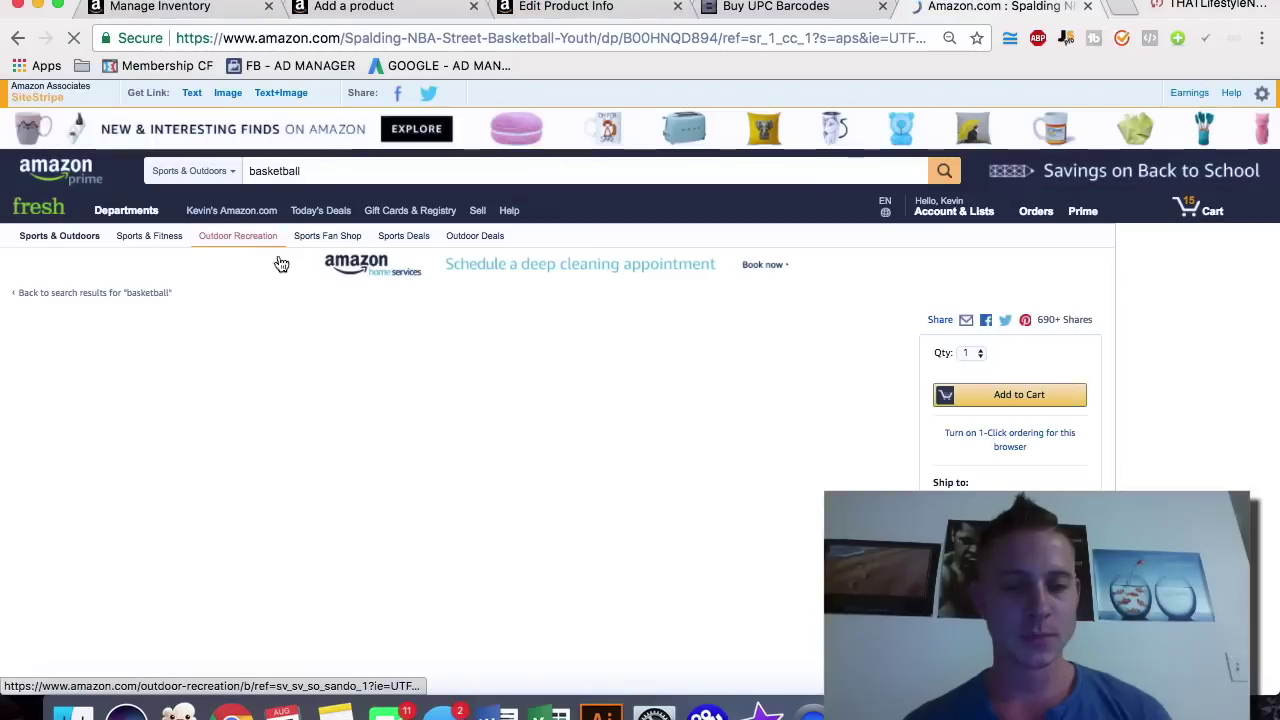
click(695, 506)
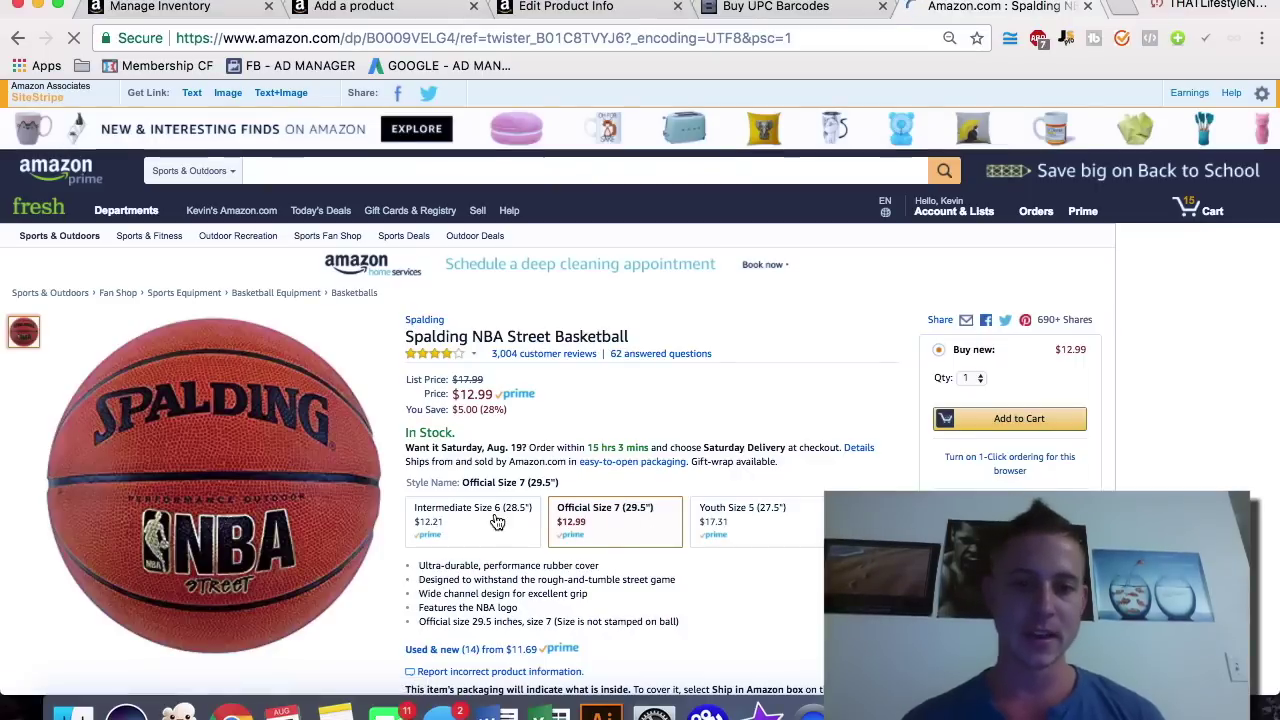
click(468, 525)
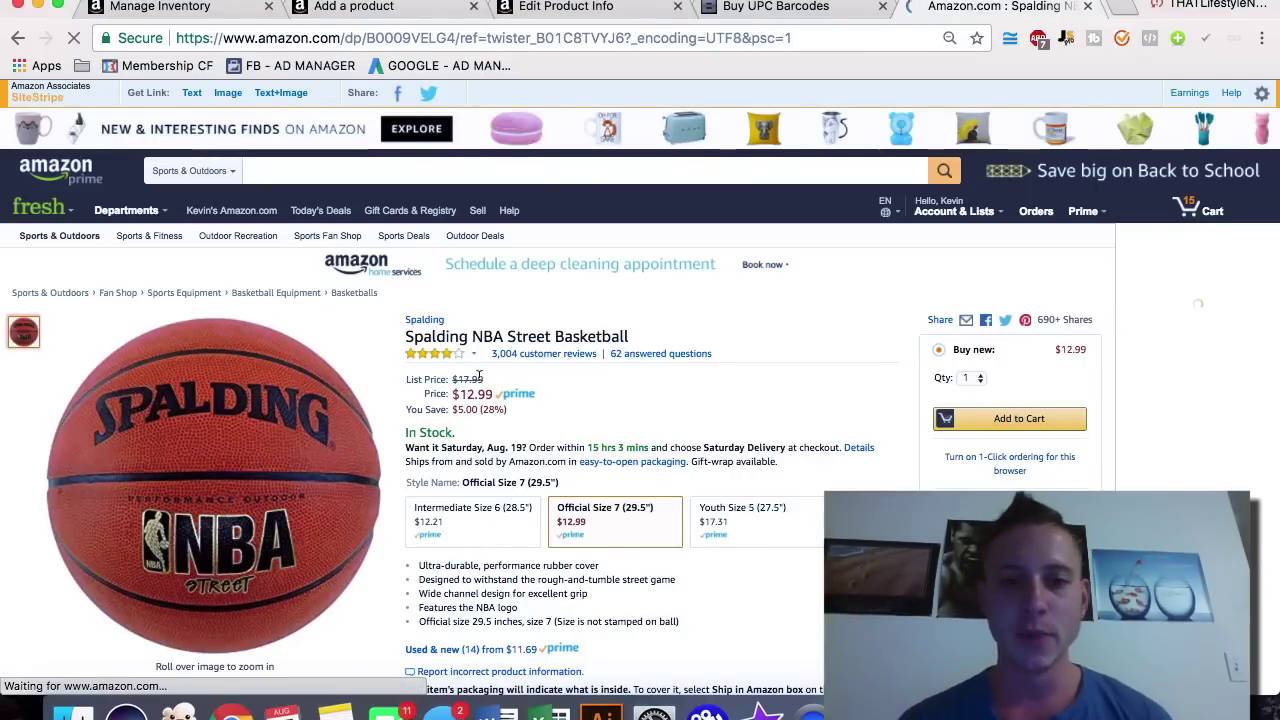
Step: Highlight the $17.99 list price, the $12.99 sale price and all five feature bullets
drag(453, 379, 490, 380)
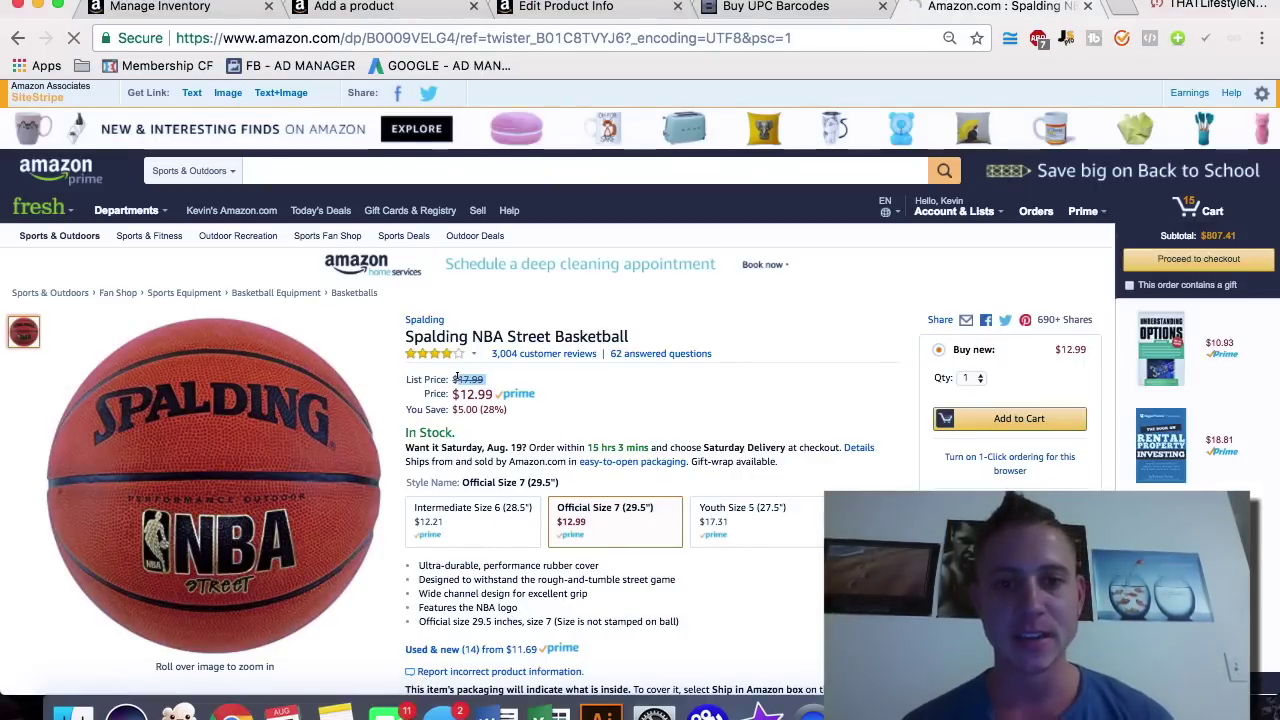
drag(456, 392, 485, 373)
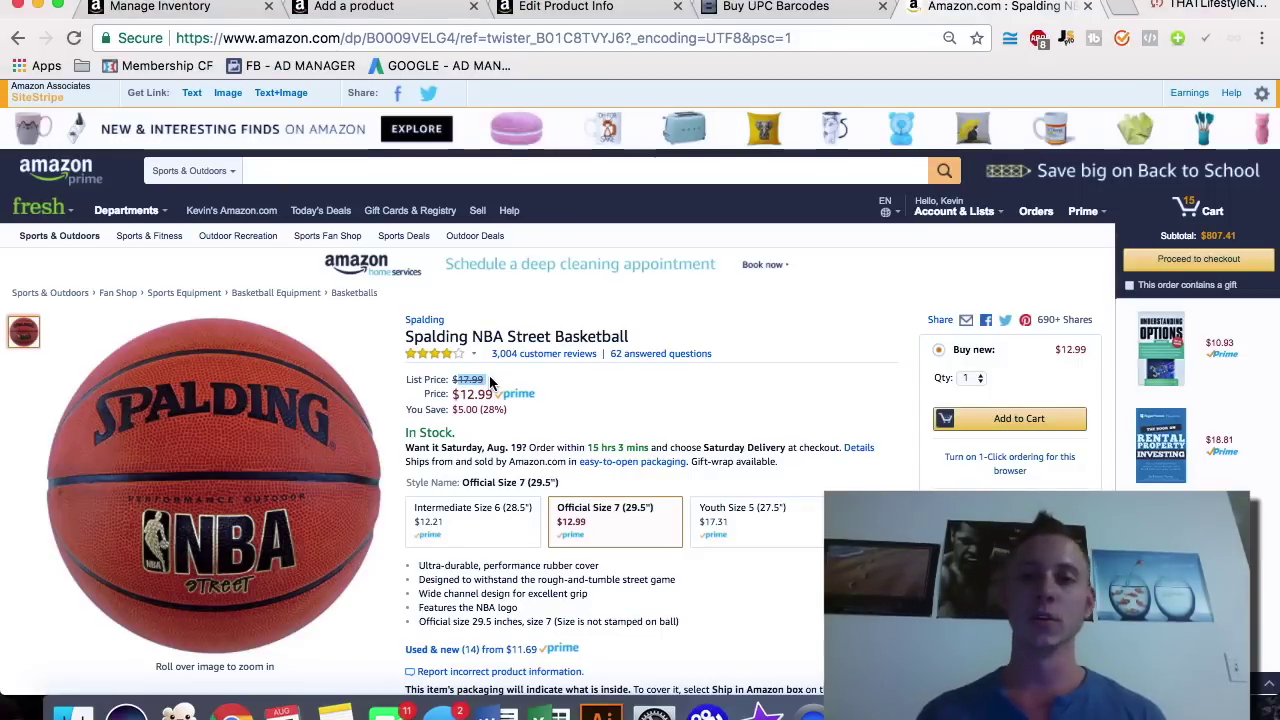
drag(462, 393, 493, 396)
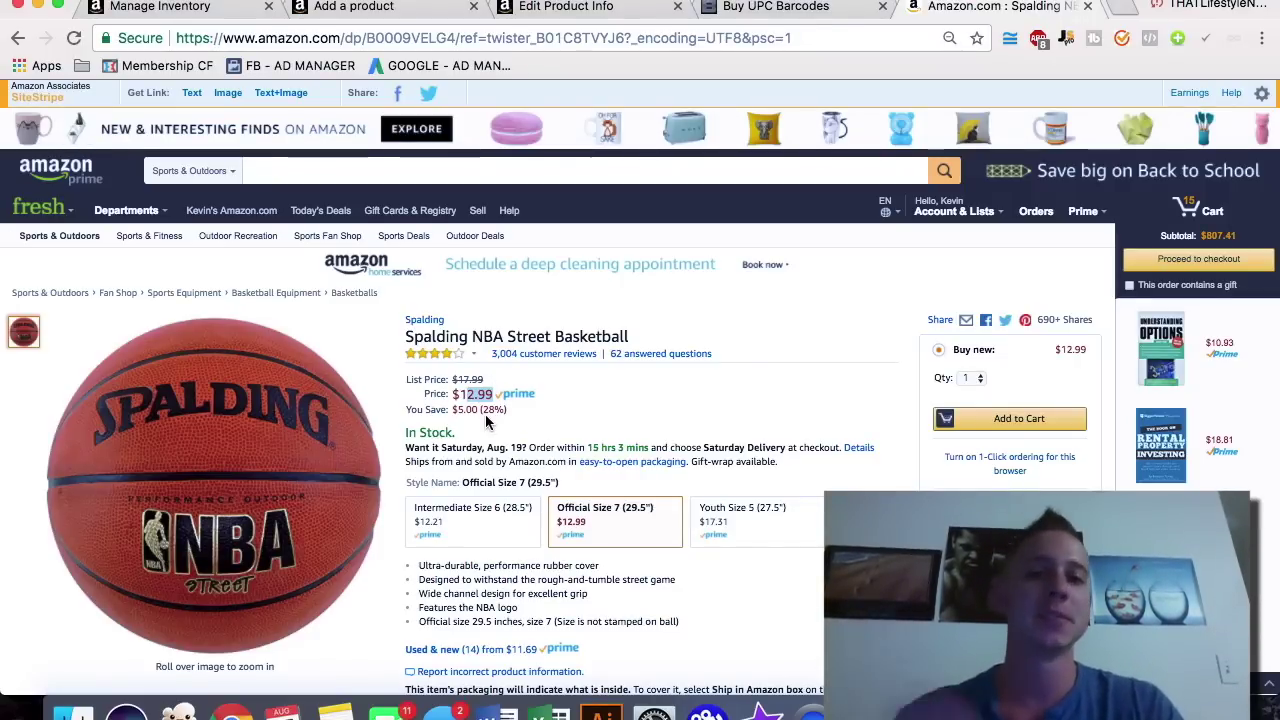
scroll(487, 422, down, 2)
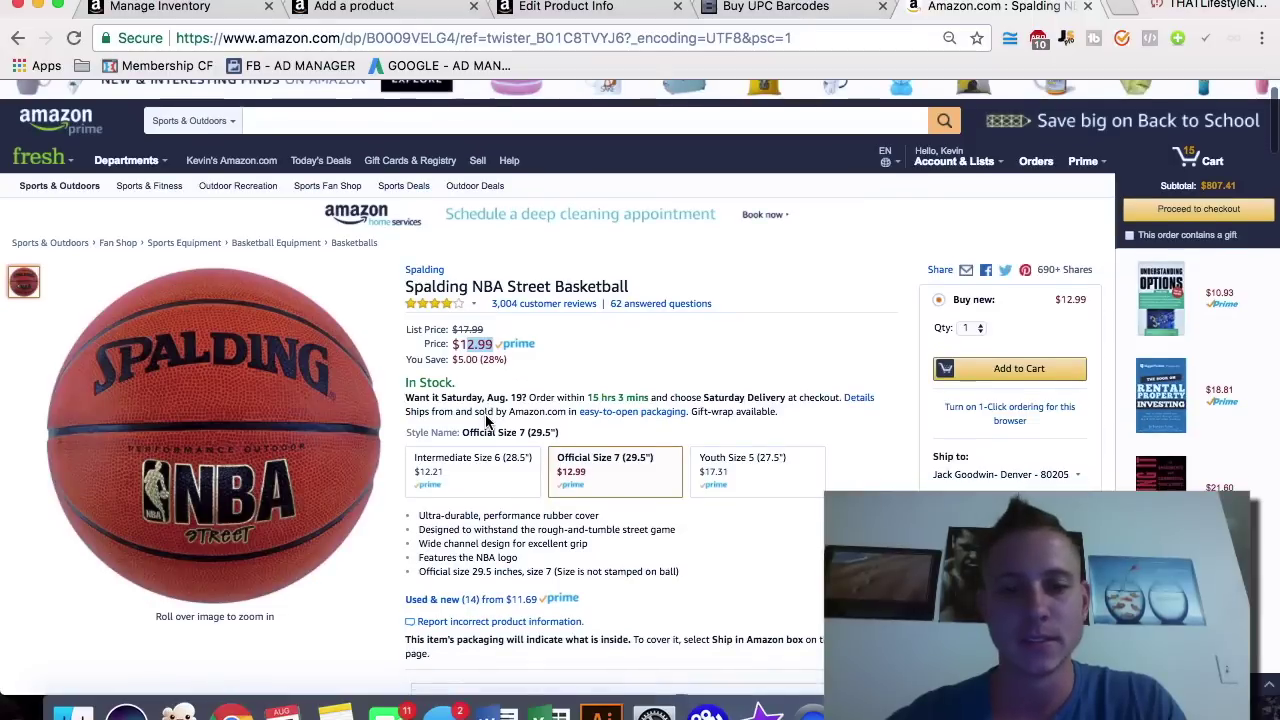
drag(693, 578, 417, 519)
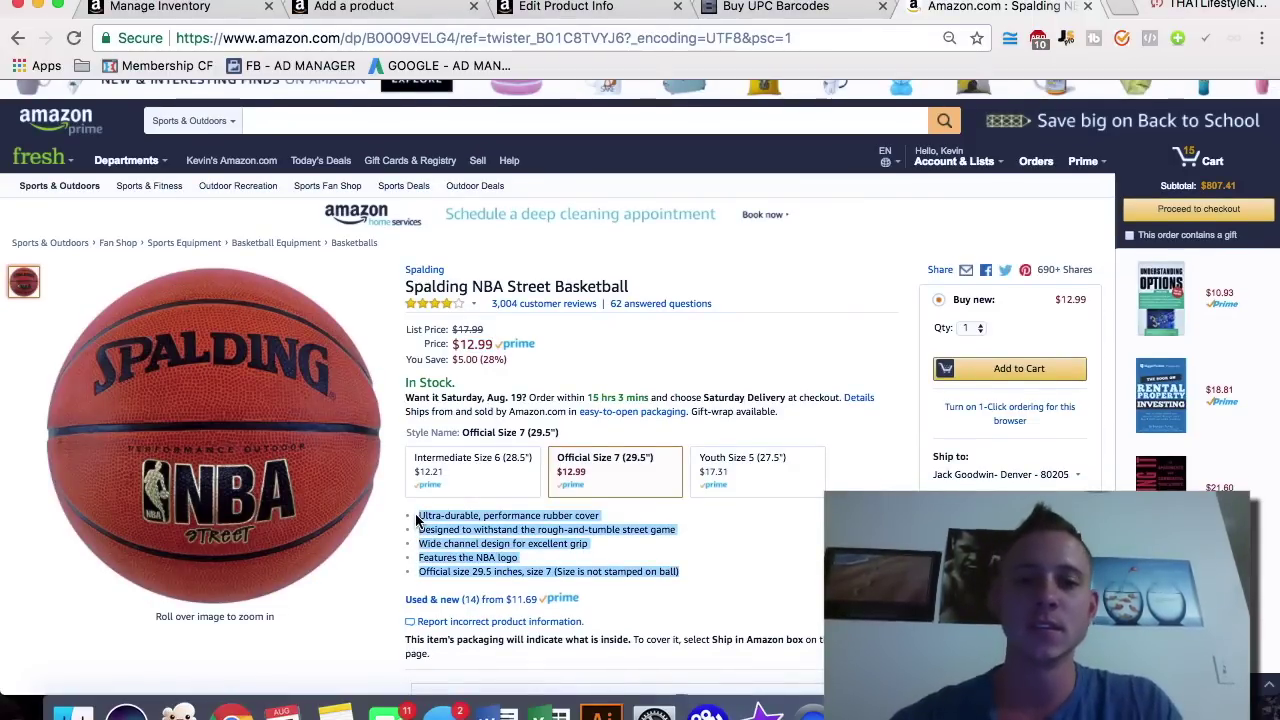
click(359, 118)
Step: Search for 'garlic press' and open the Alpha Grillers Garlic Press and Peeler Set listing
text(garlic )
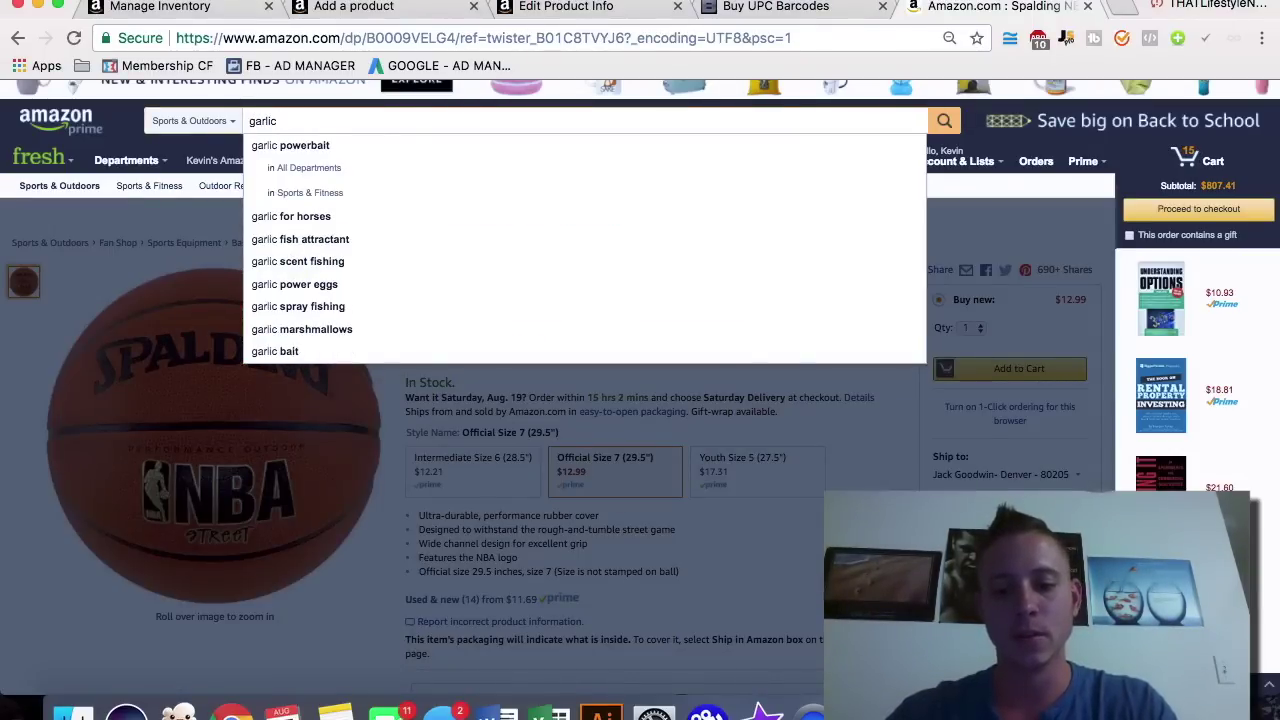
text(press)
key(Return)
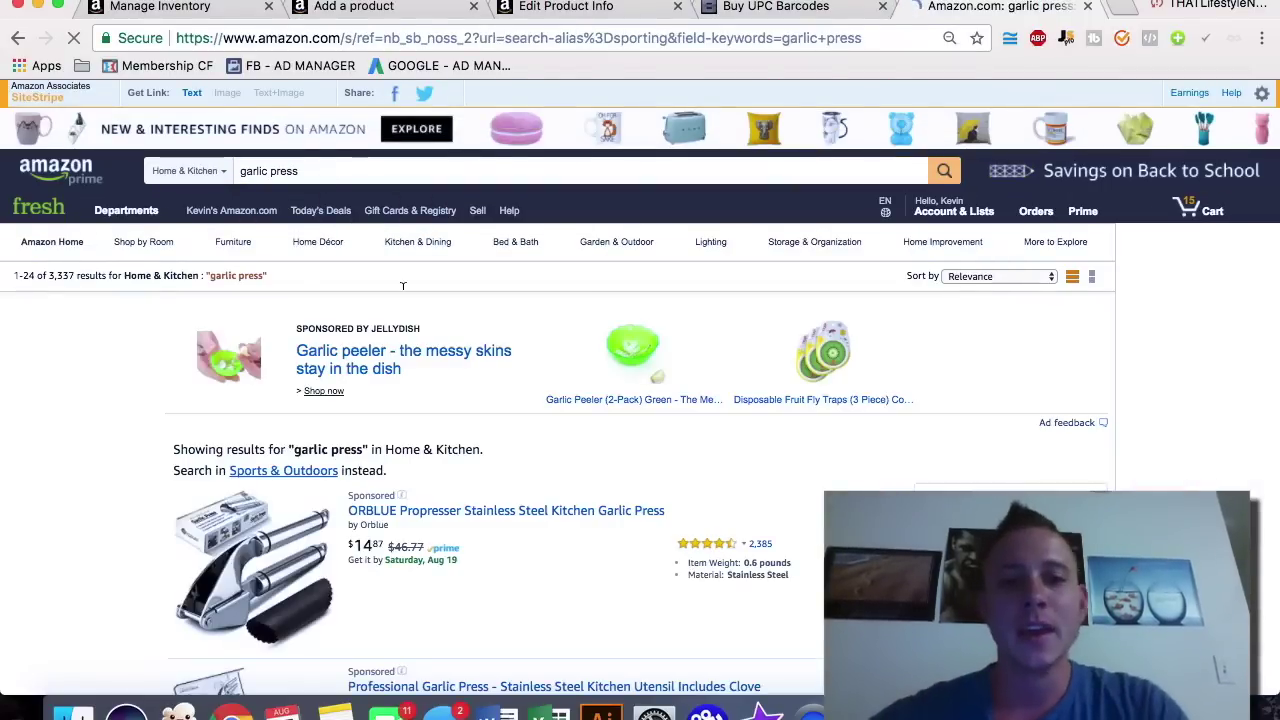
scroll(580, 508, down, 3)
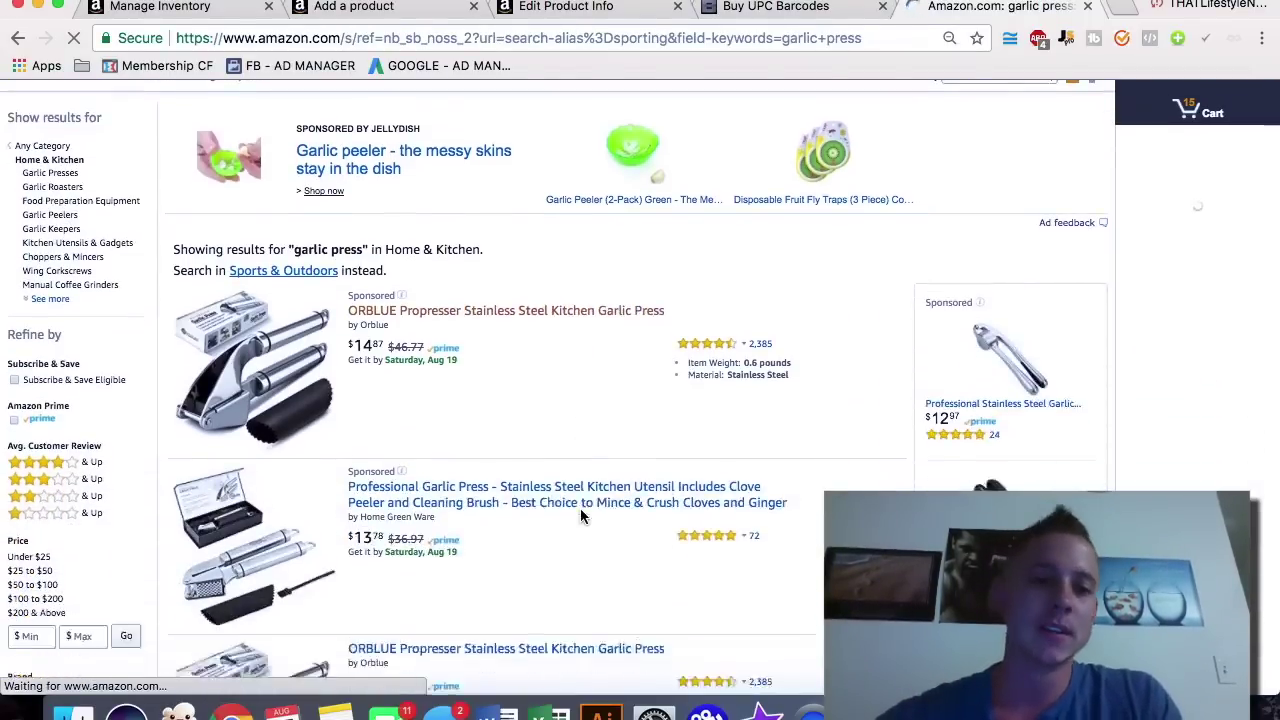
scroll(580, 516, down, 3)
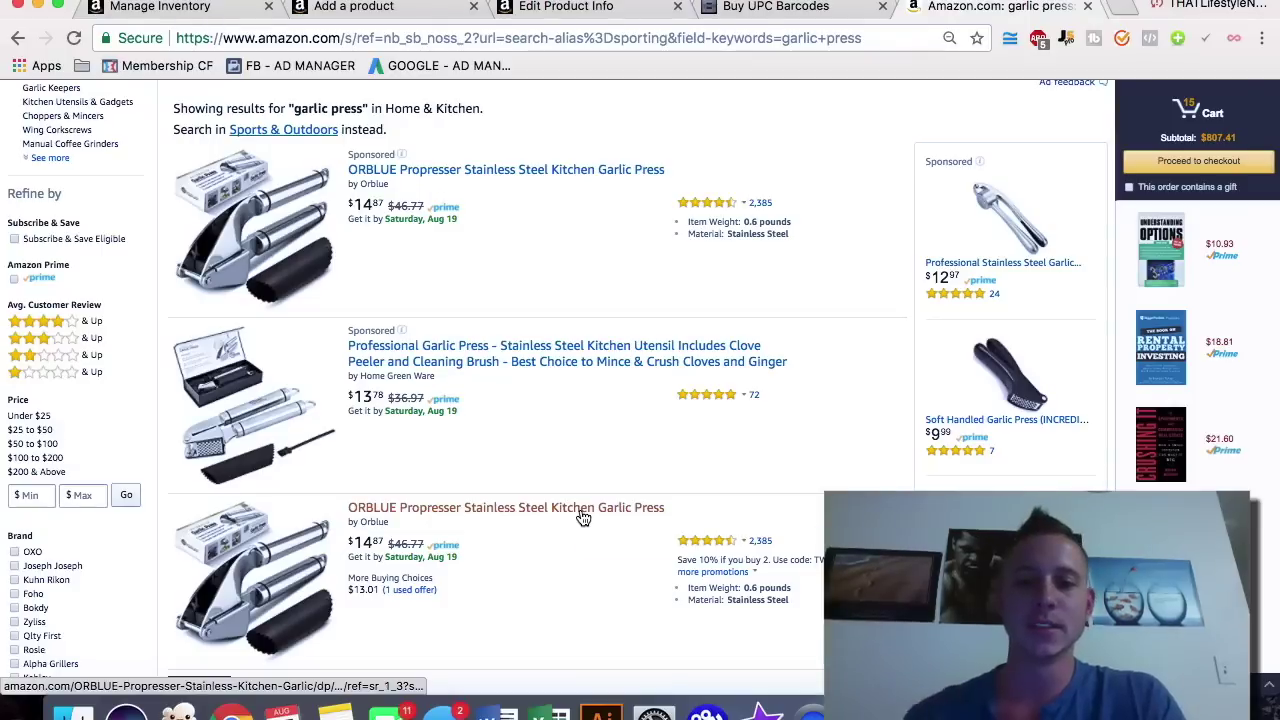
scroll(583, 517, down, 7)
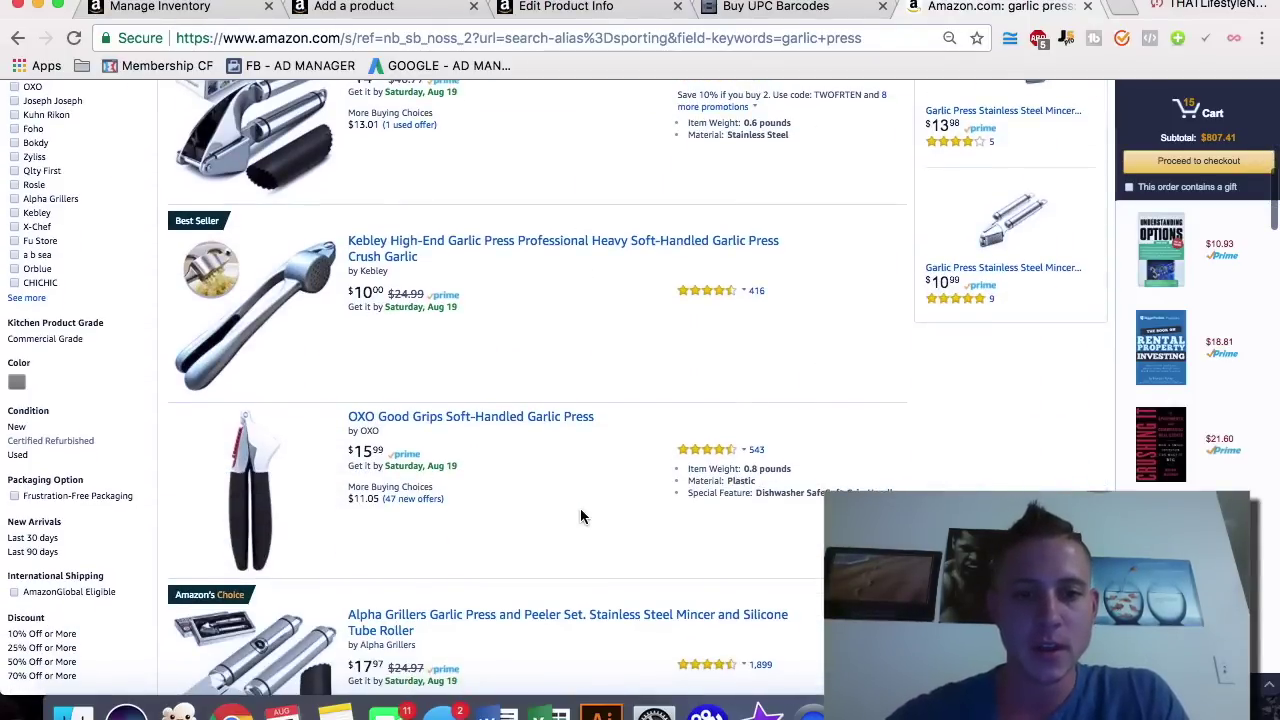
scroll(580, 512, down, 3)
click(519, 388)
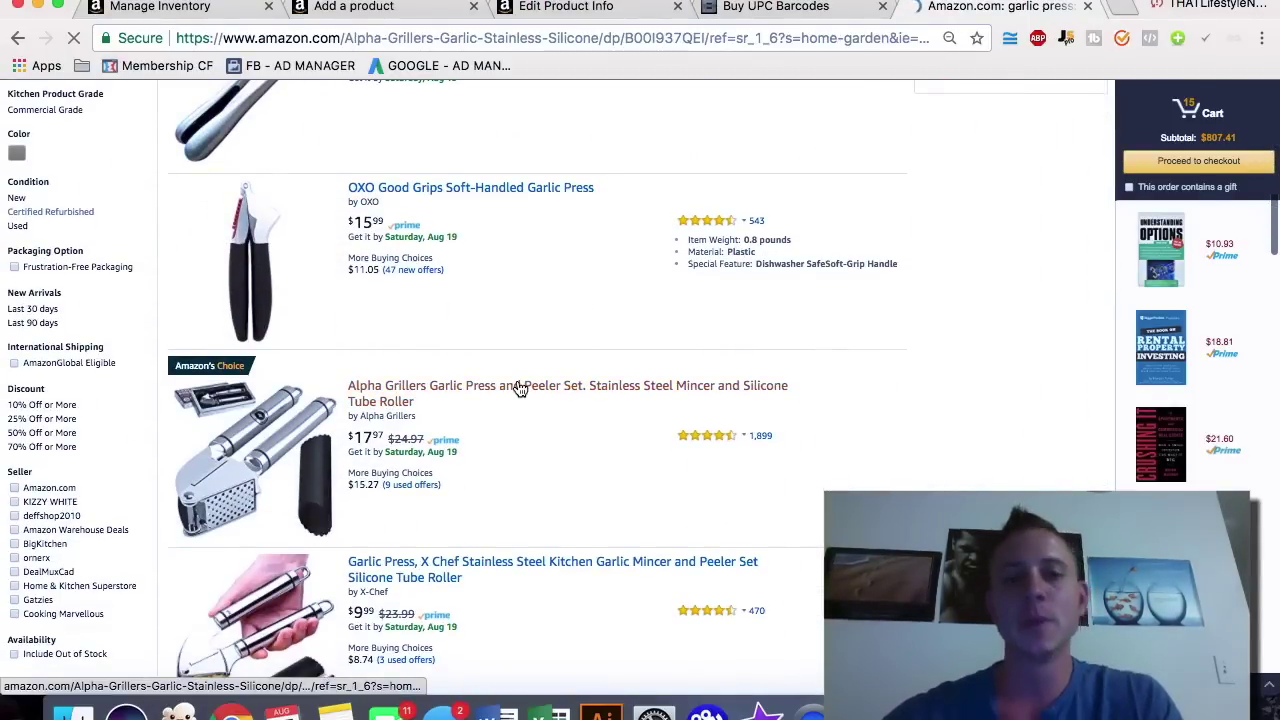
Step: Highlight the SOLID STAINLESS STEEL and EASY SQUEEZE EASY CLEAN bullet headings
scroll(520, 390, down, 4)
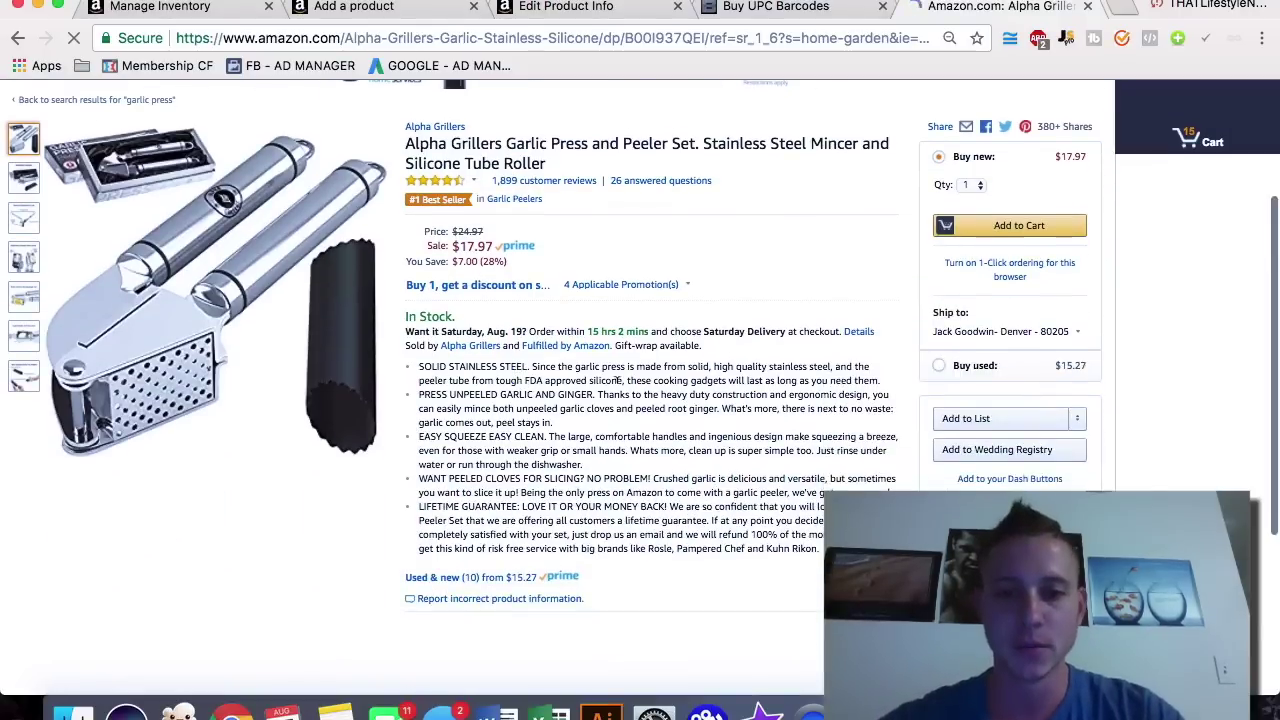
drag(893, 384, 523, 362)
click(427, 366)
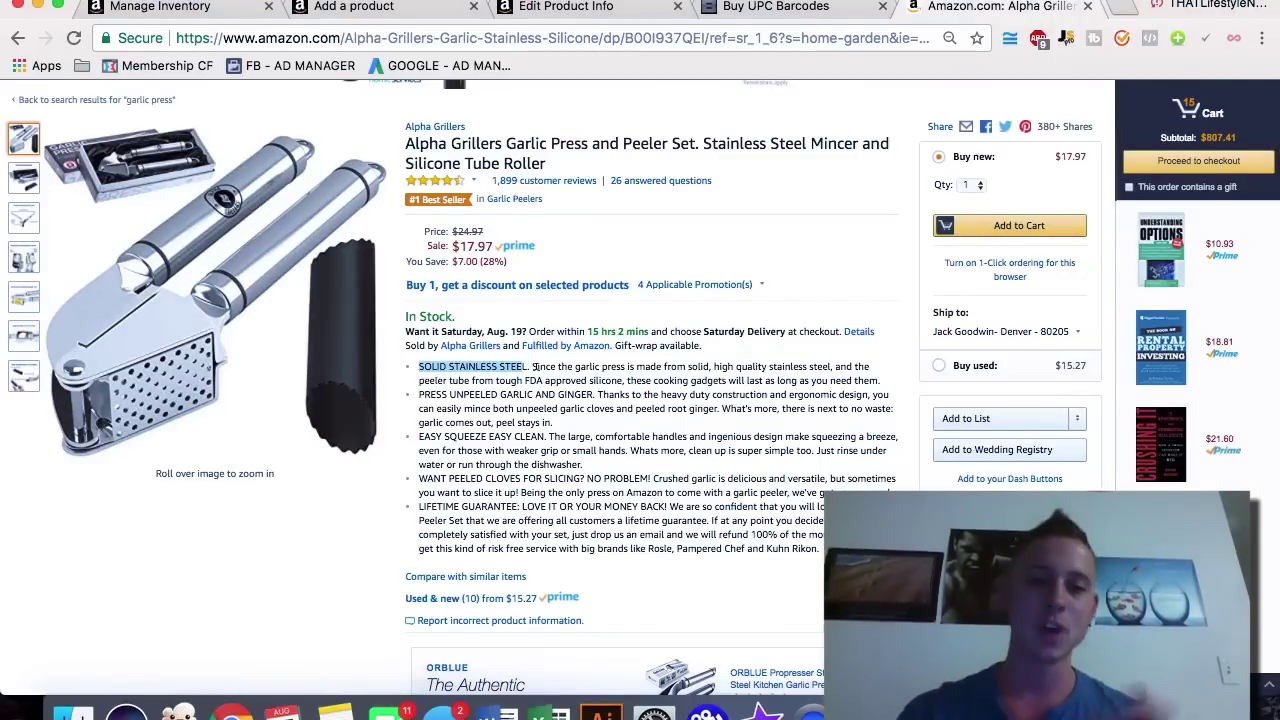
click(549, 373)
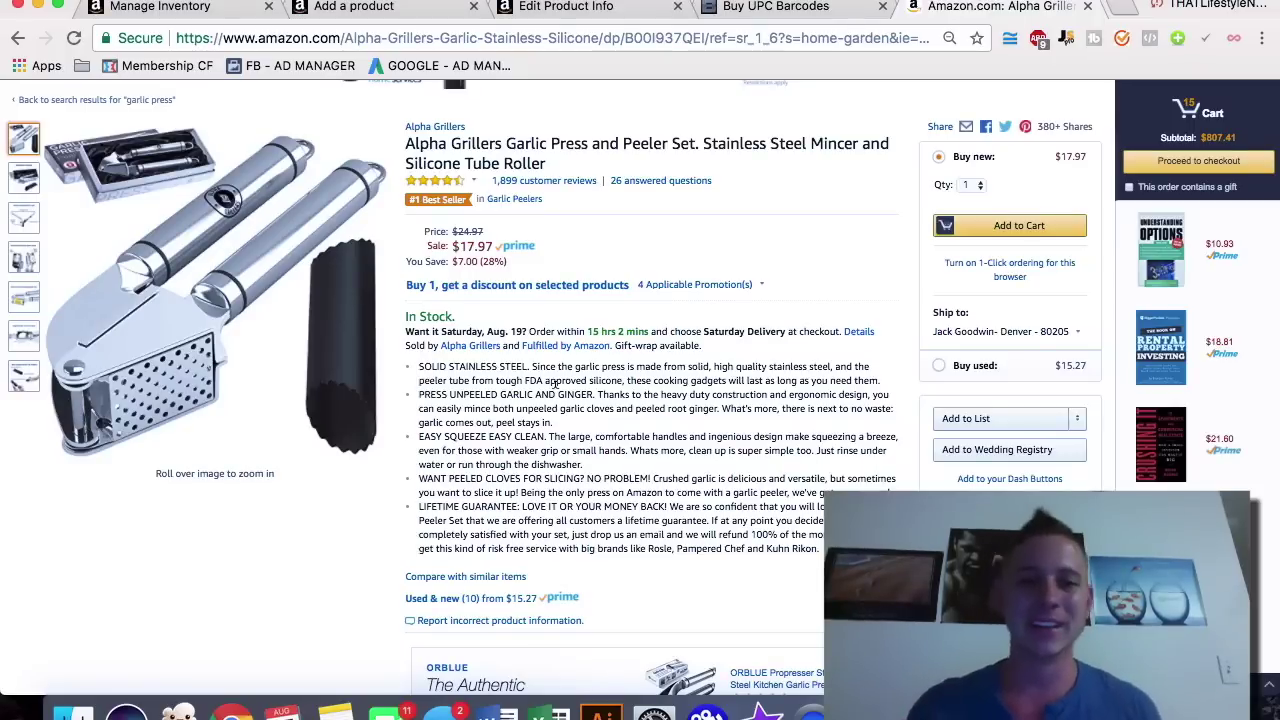
drag(419, 436, 541, 430)
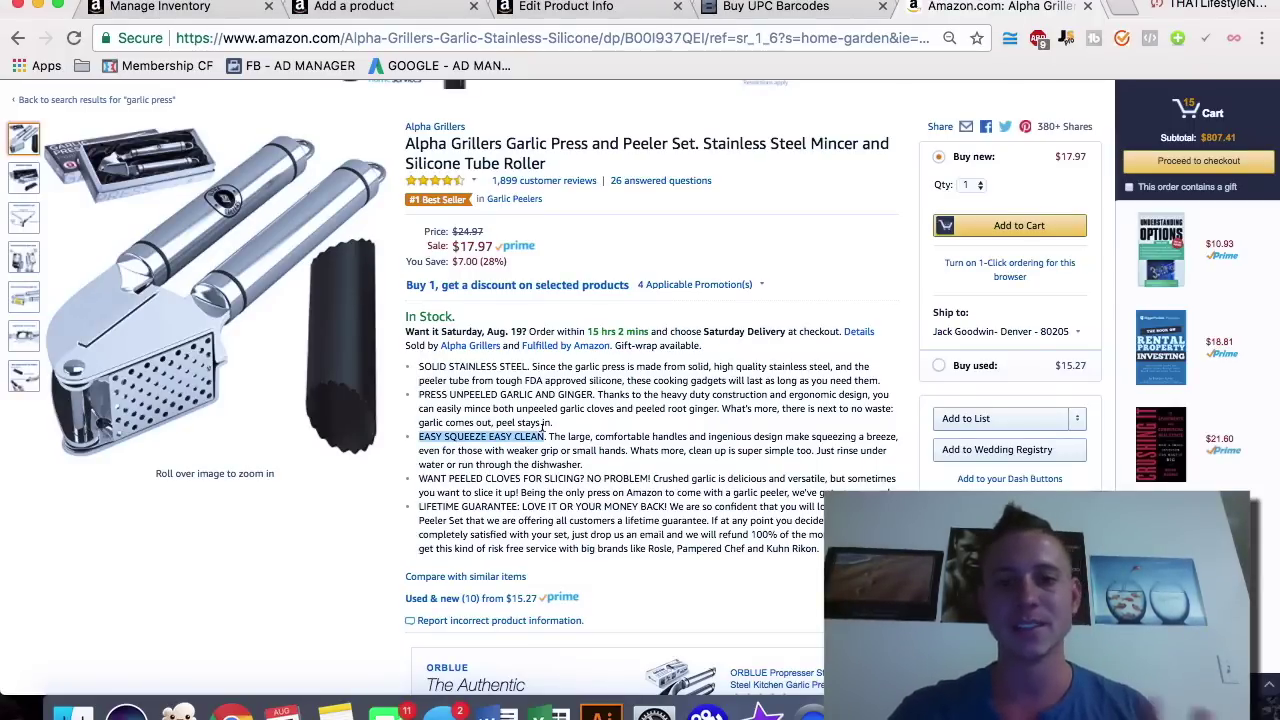
click(424, 432)
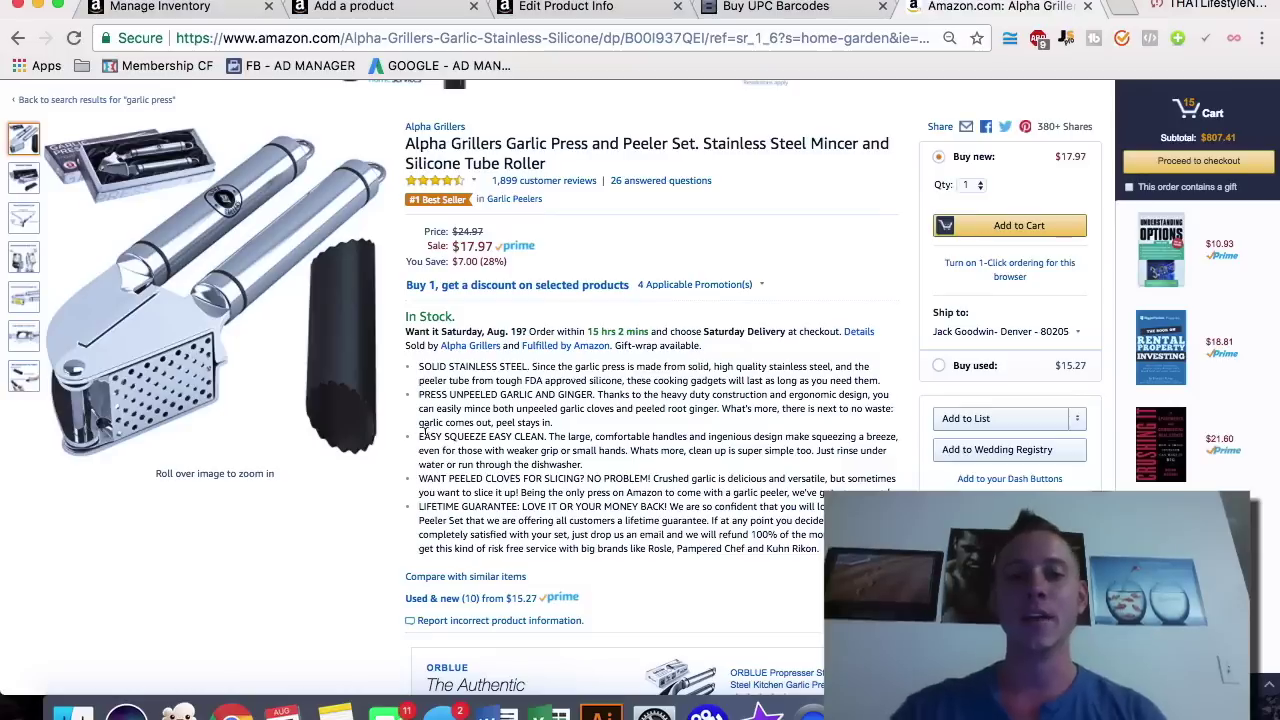
drag(415, 444, 484, 437)
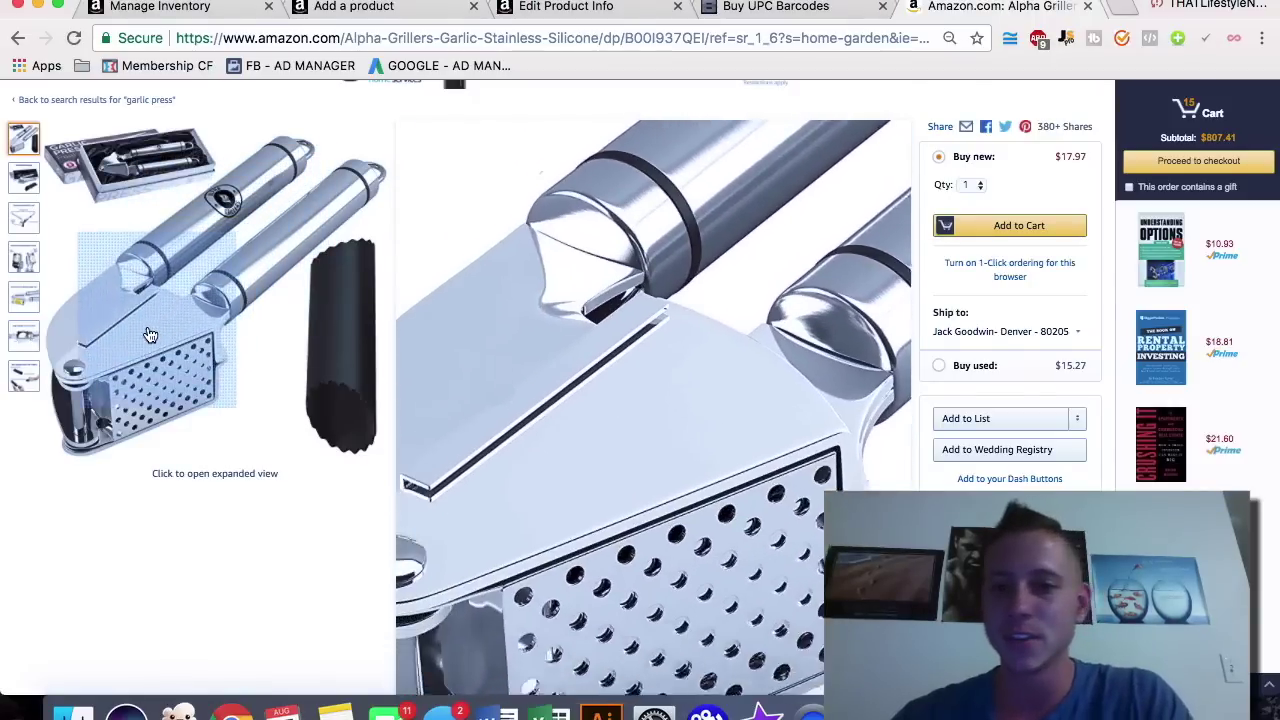
mouse_move(30, 180)
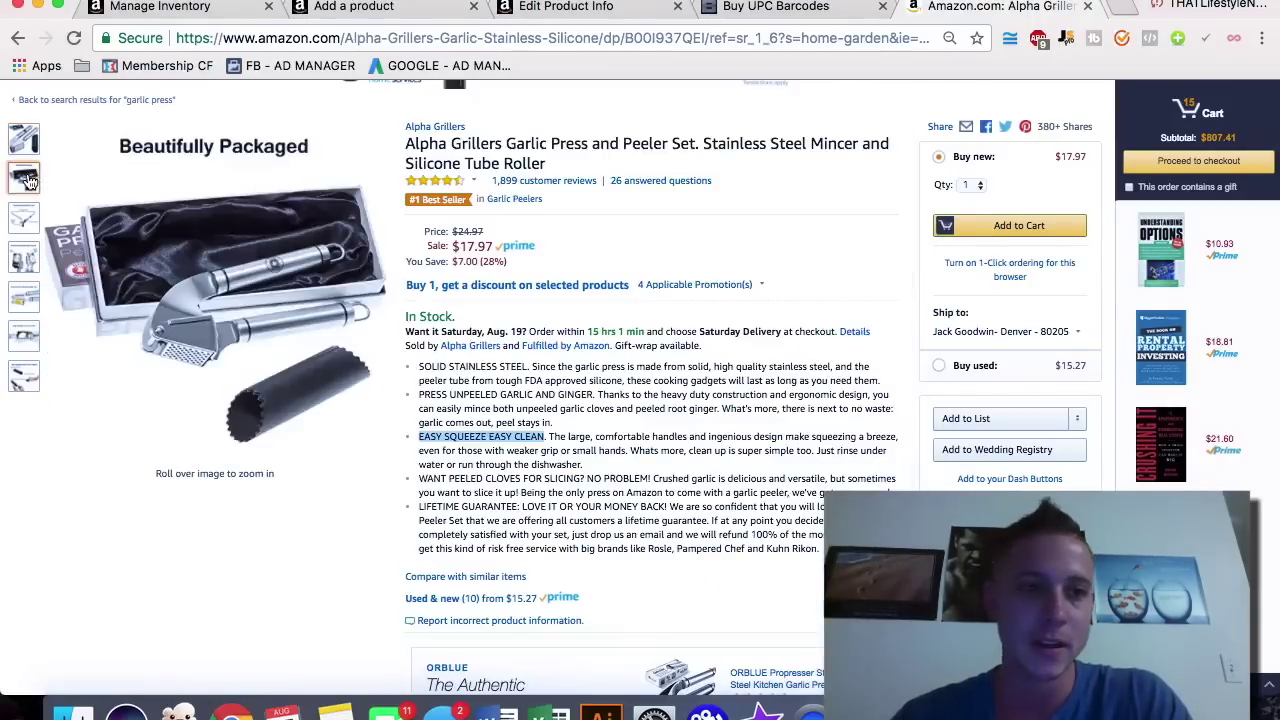
mouse_move(22, 229)
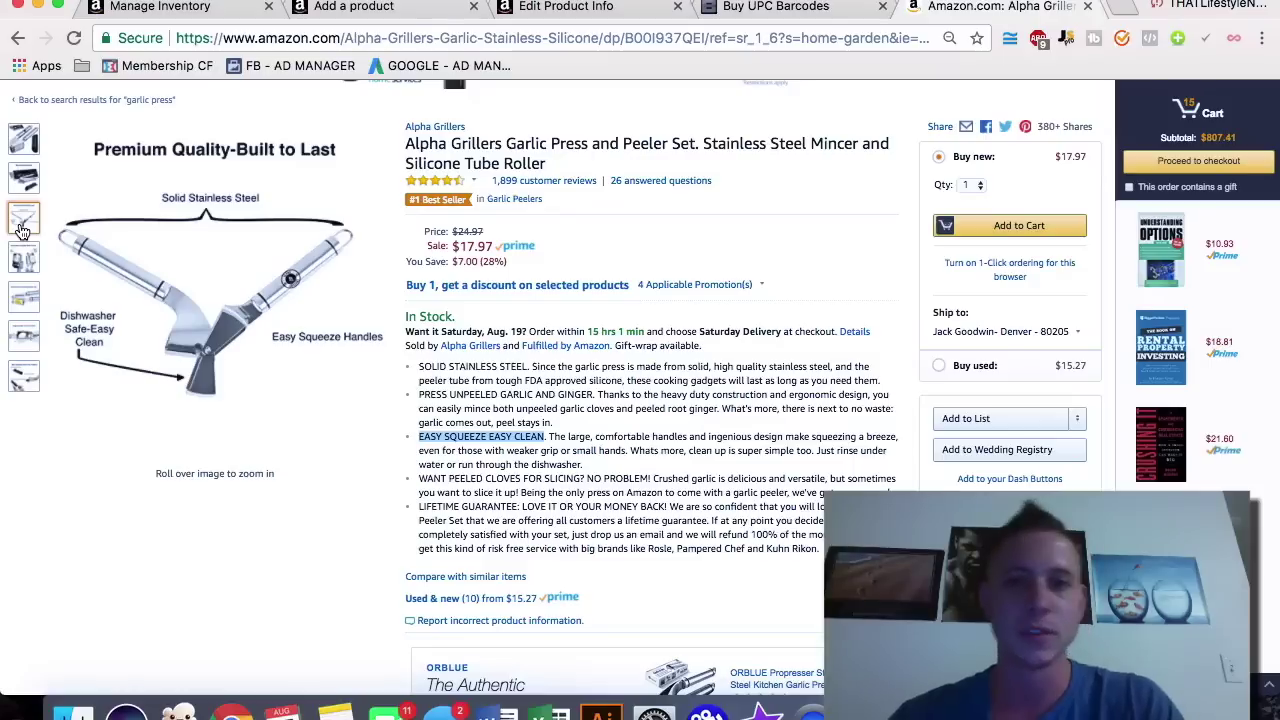
mouse_move(22, 265)
mouse_move(20, 307)
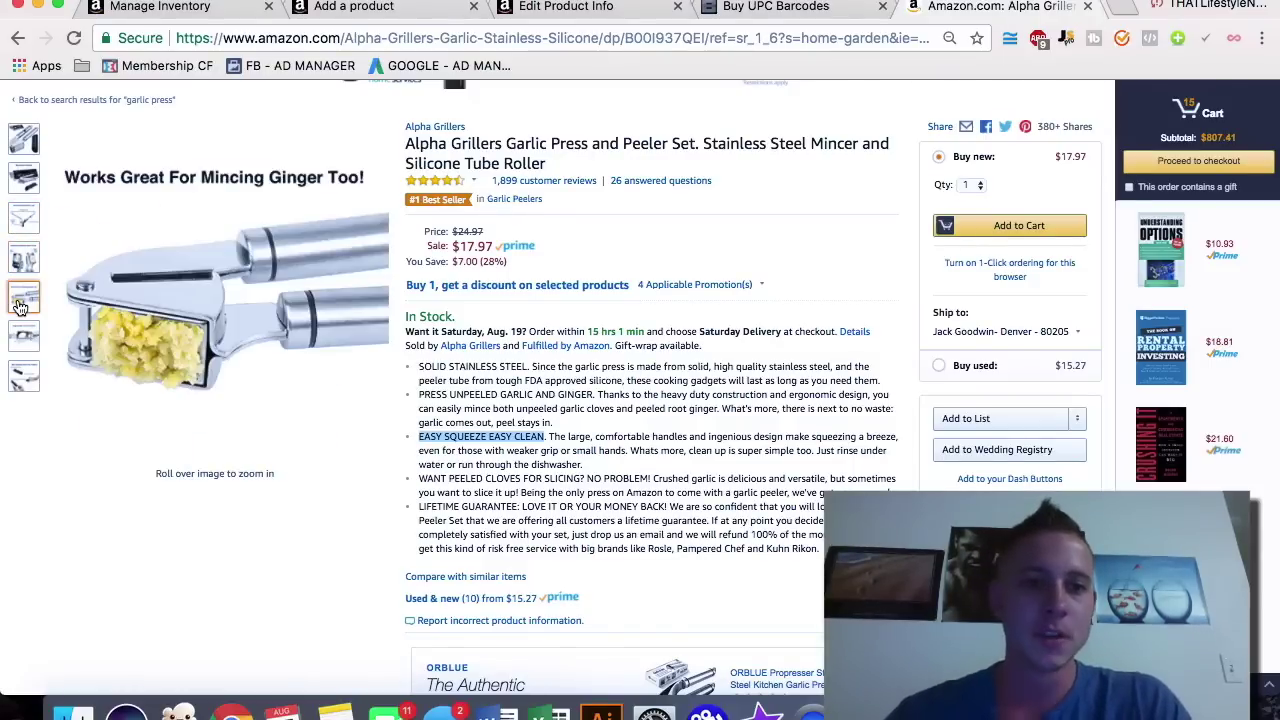
mouse_move(22, 337)
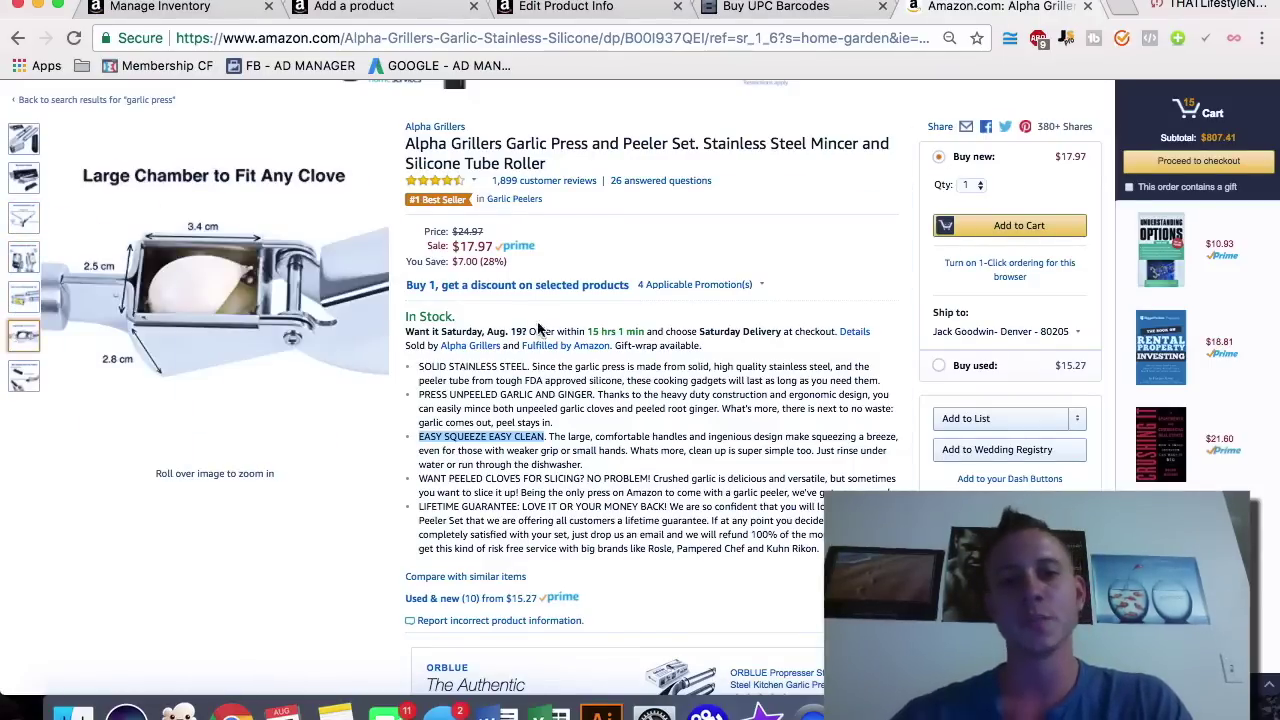
click(615, 407)
scroll(615, 407, up, 1)
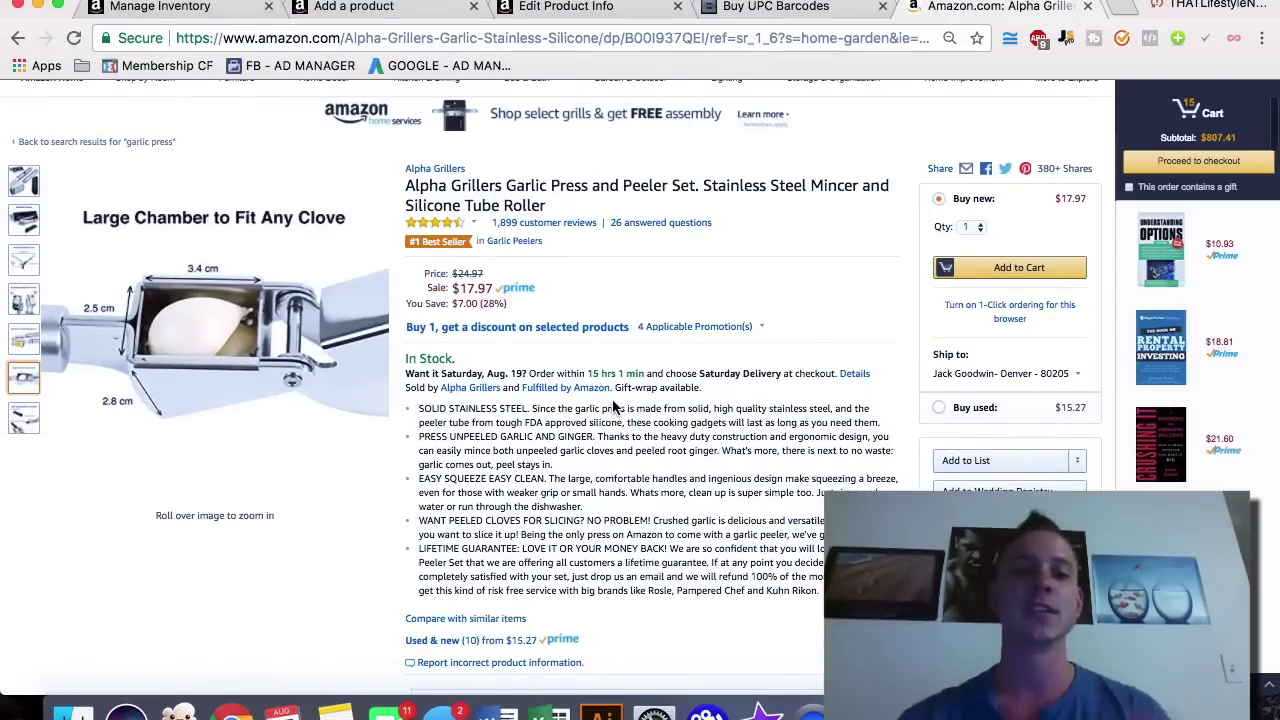
scroll(615, 407, up, 4)
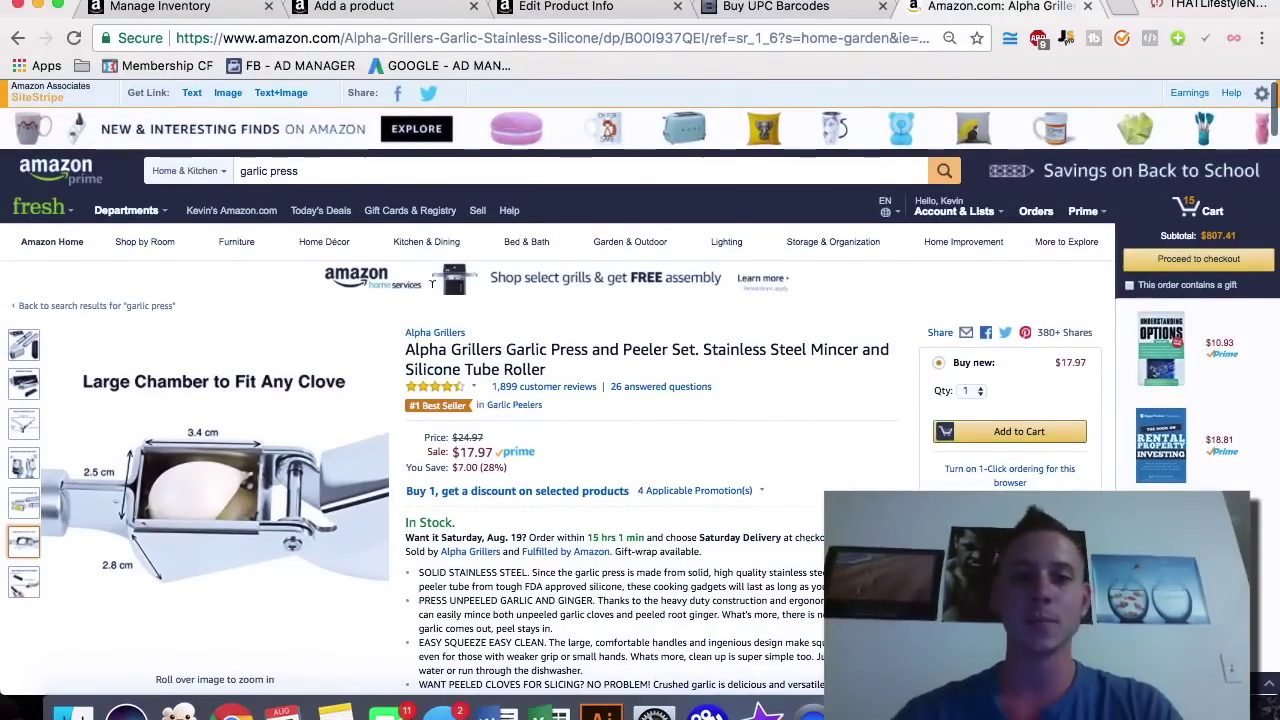
scroll(625, 518, down, 3)
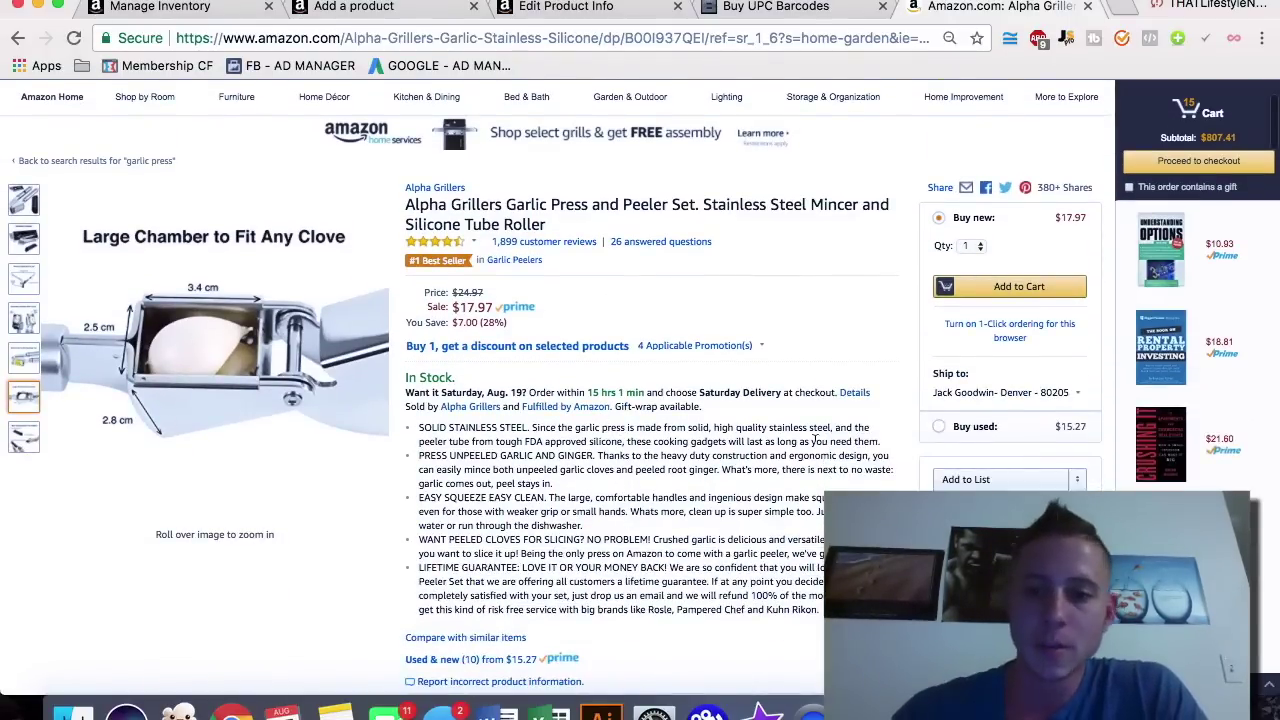
drag(882, 444, 411, 432)
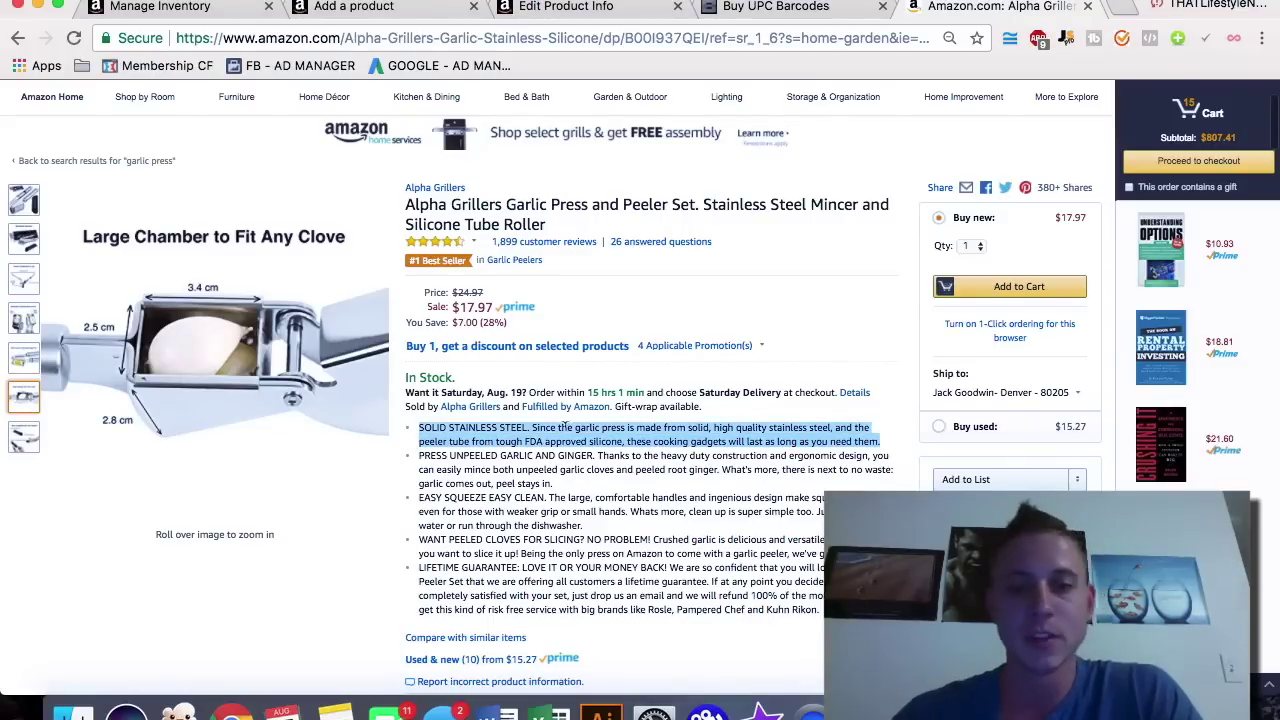
click(455, 422)
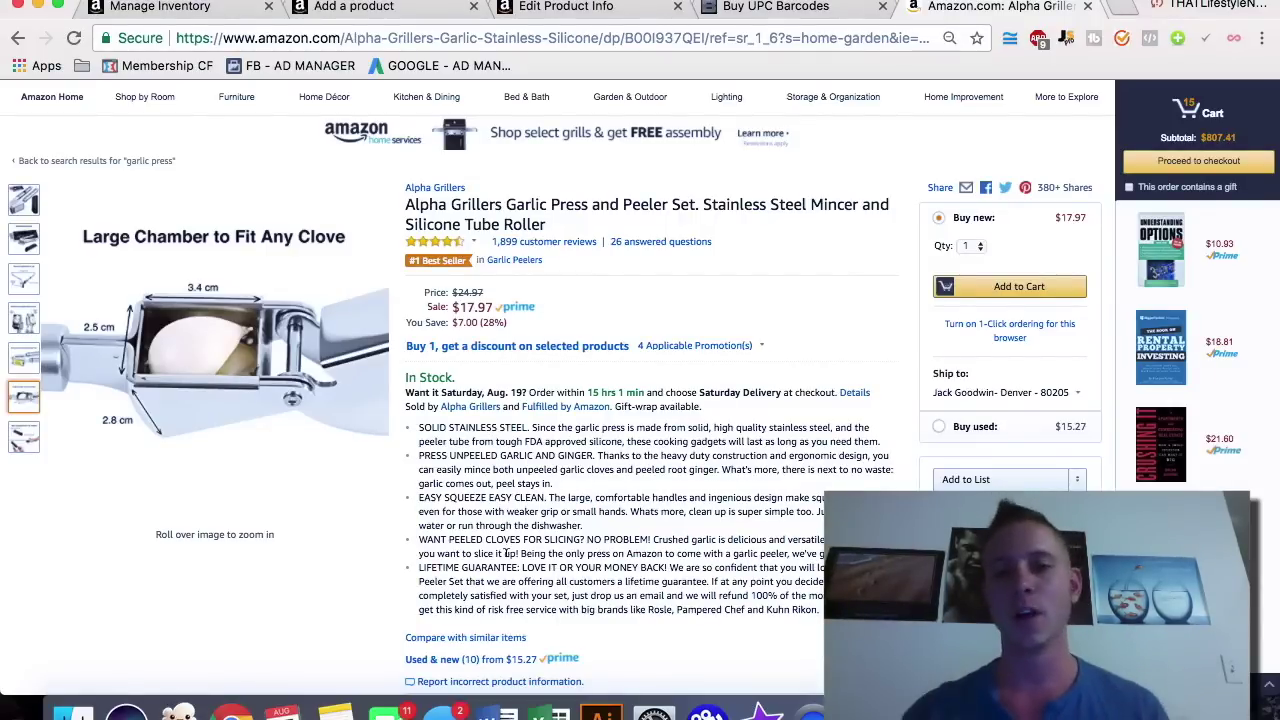
scroll(507, 551, down, 1)
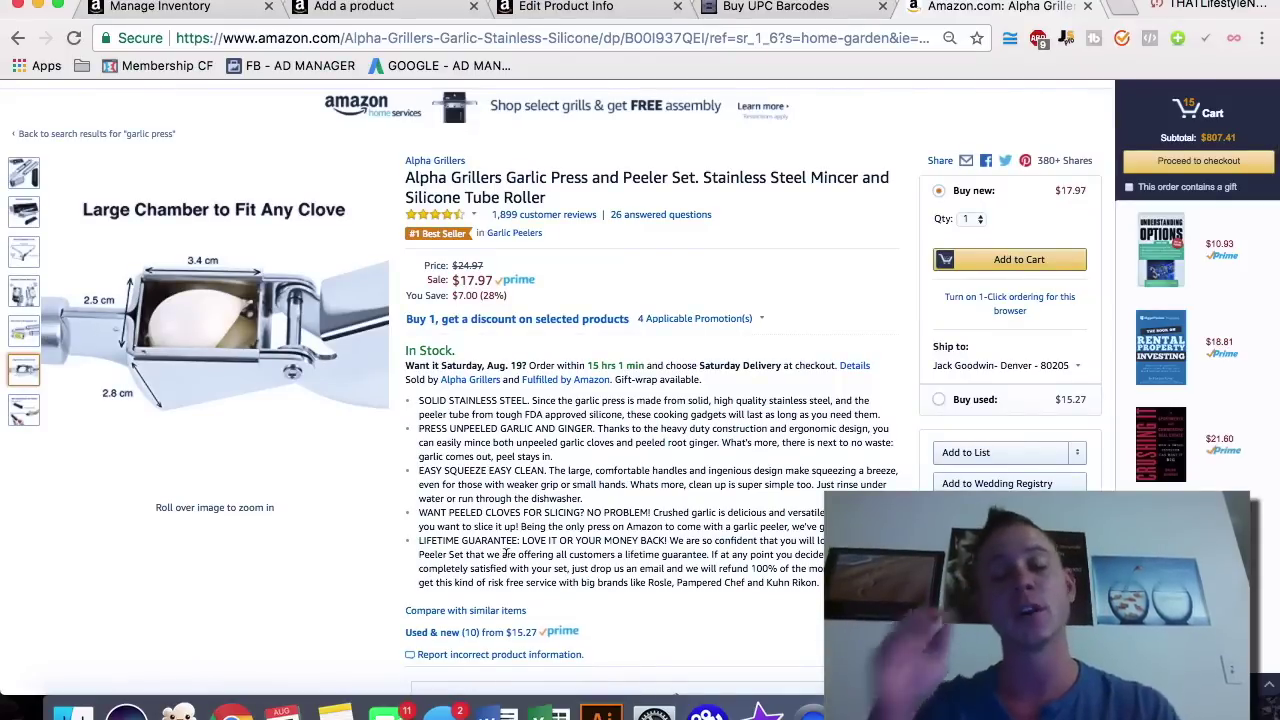
scroll(507, 551, down, 20)
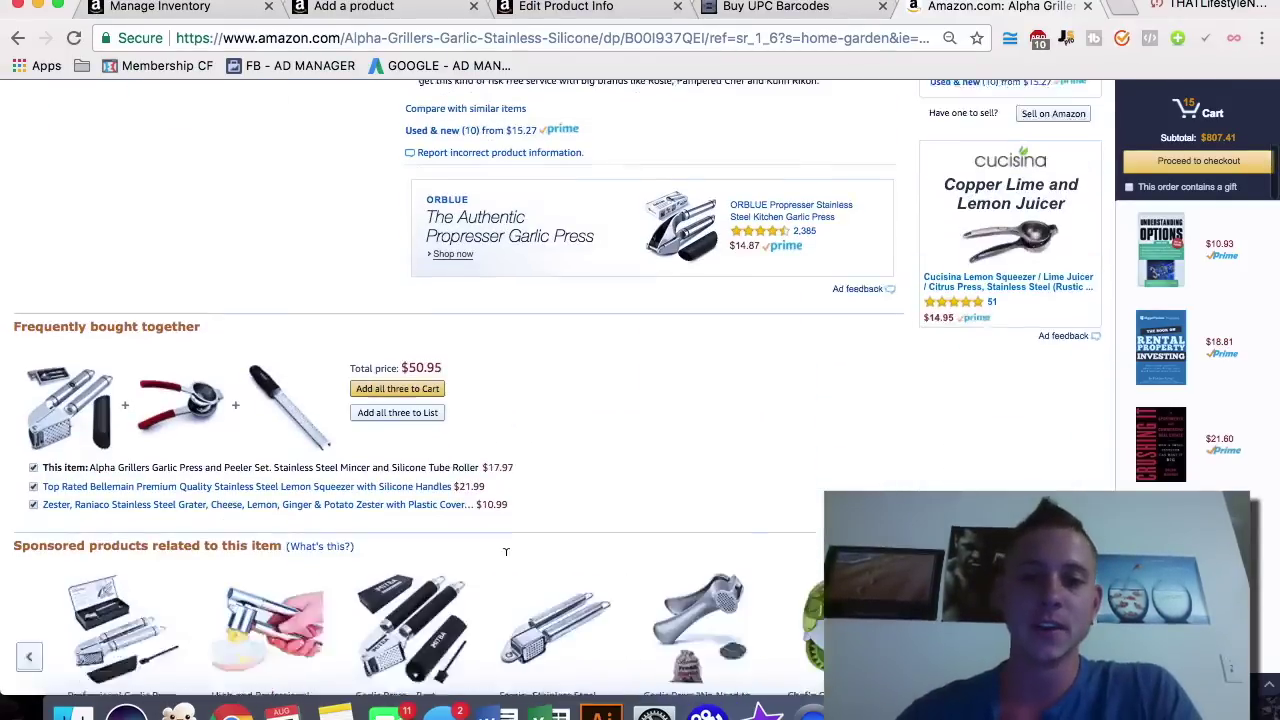
scroll(507, 551, down, 20)
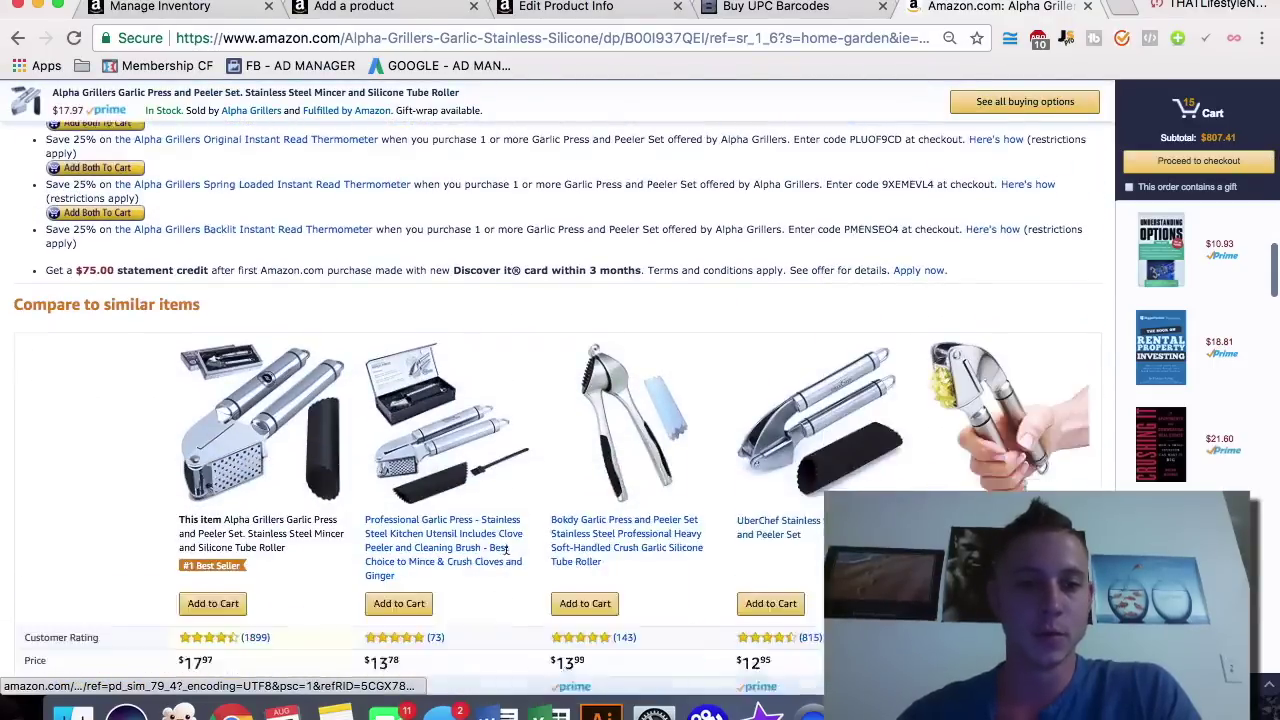
scroll(507, 553, down, 20)
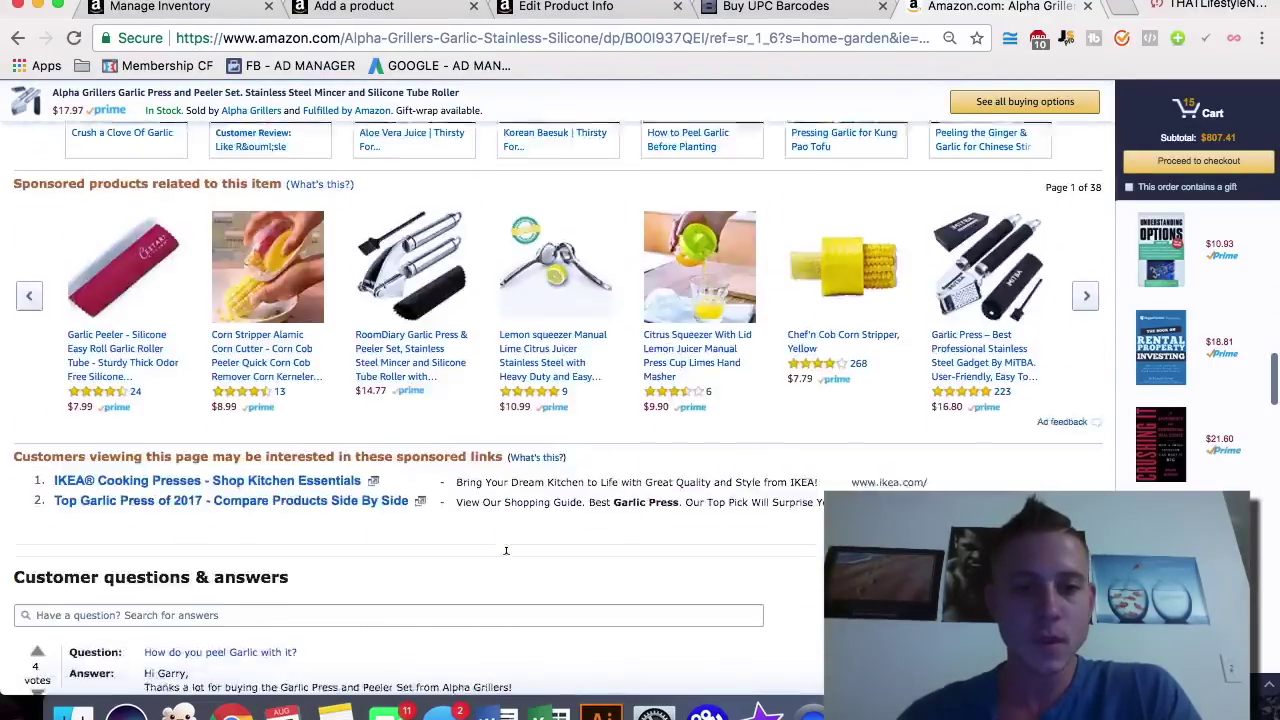
scroll(506, 560, down, 10)
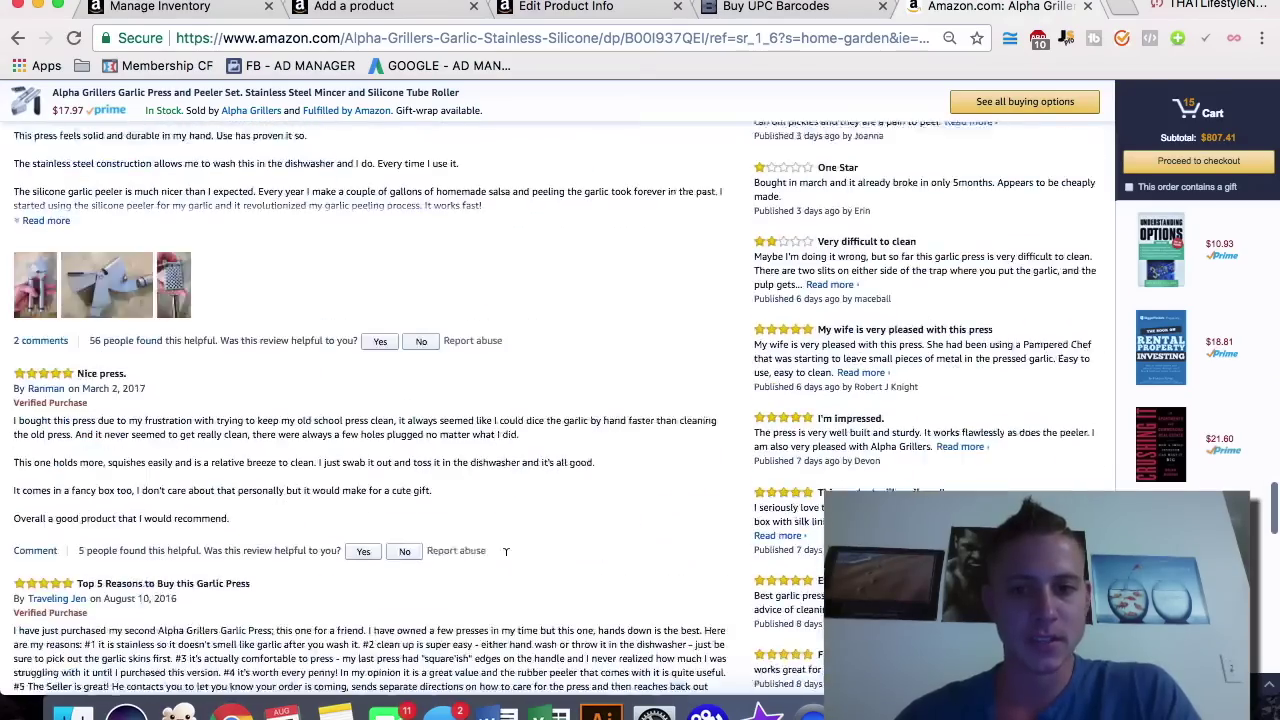
scroll(506, 552, up, 15)
scroll(506, 550, up, 20)
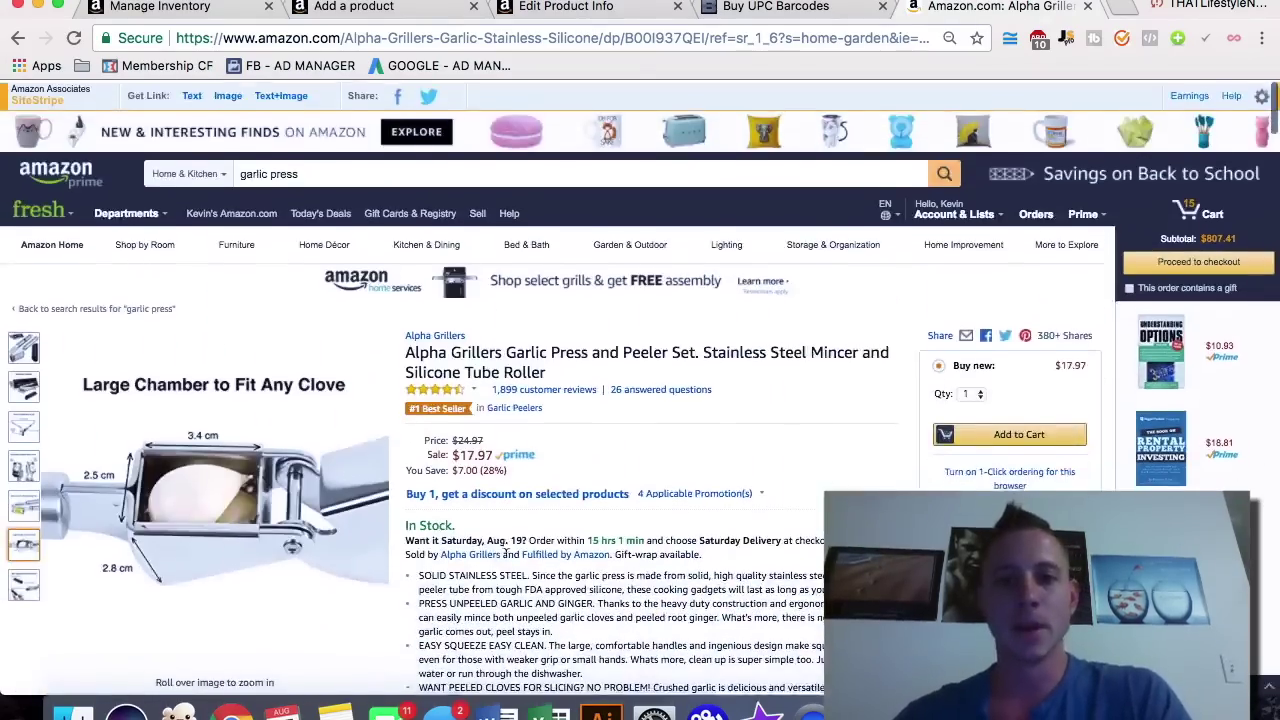
scroll(603, 498, down, 10)
scroll(606, 508, down, 15)
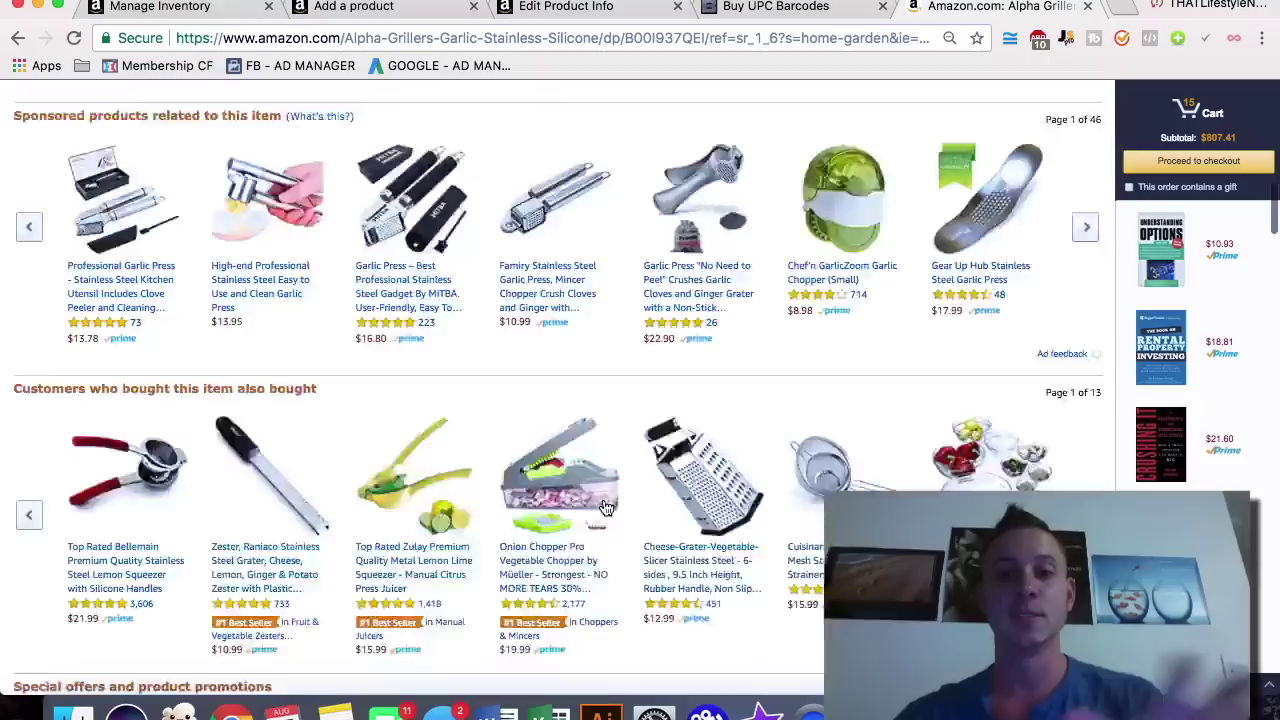
scroll(603, 508, up, 20)
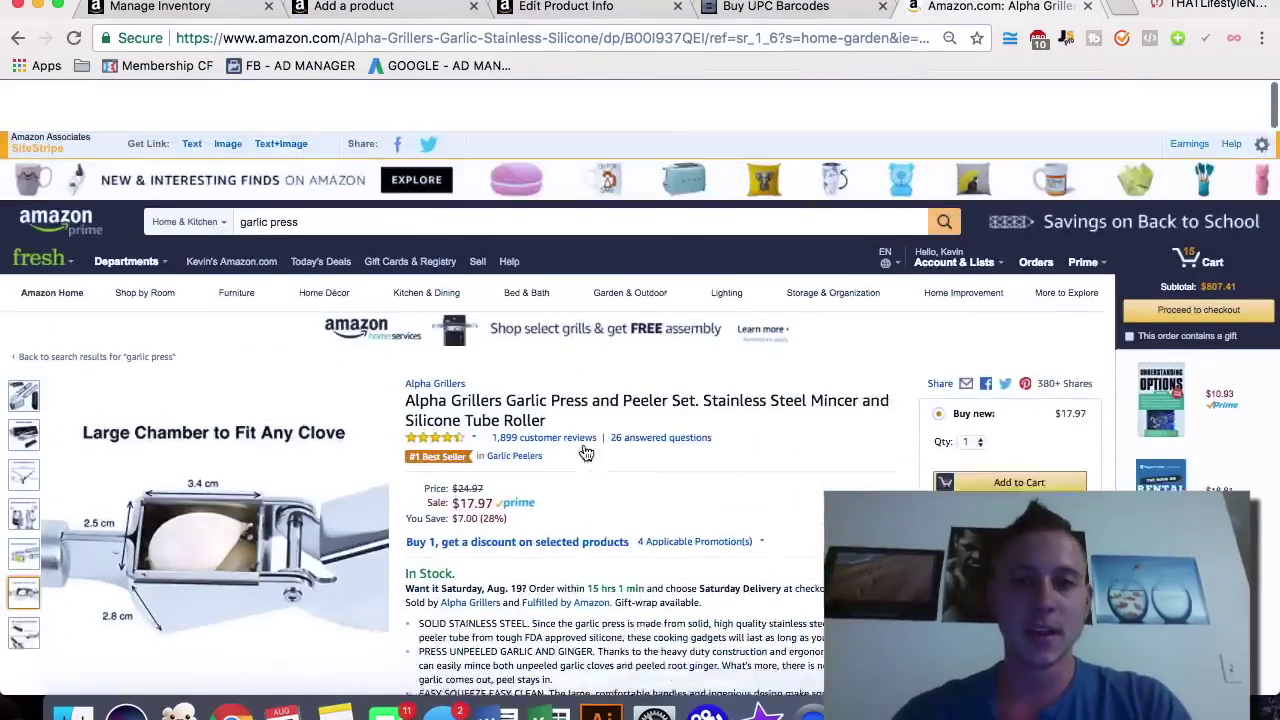
Step: Replace the search with 'dog collar' and open the Blueberry Pet turquoise collar listing
triple_click(465, 172)
text(dog co)
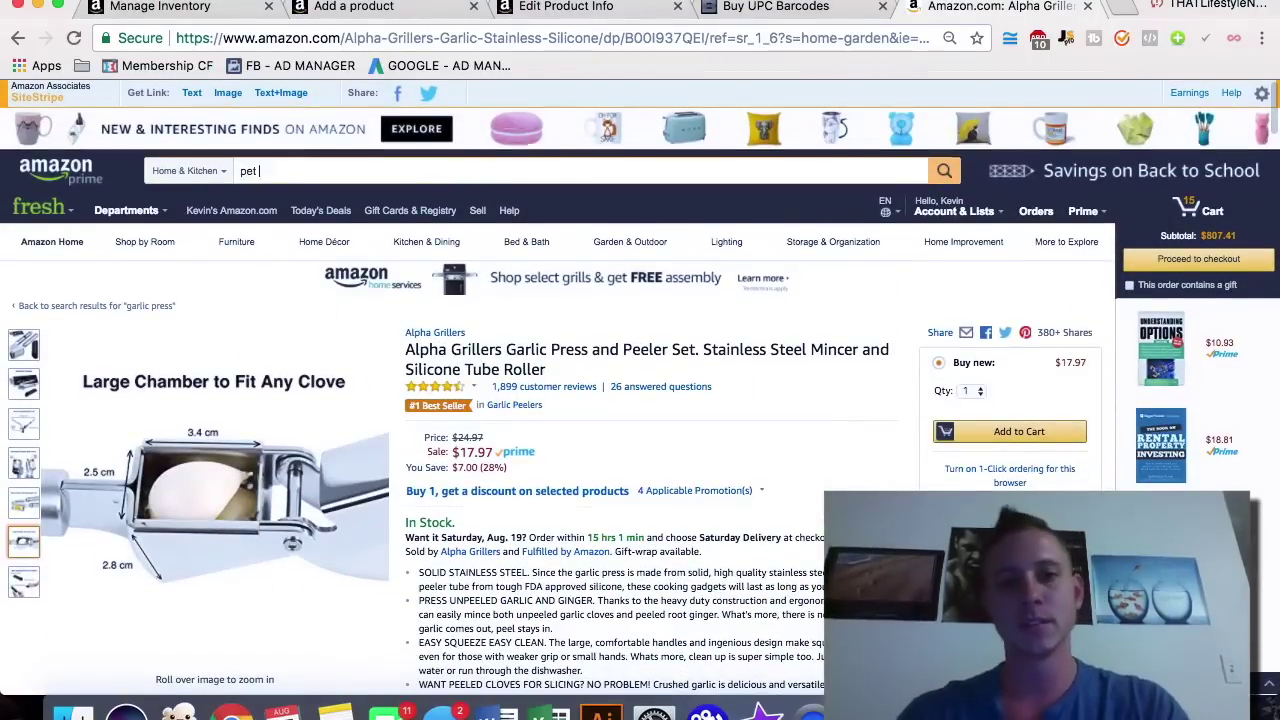
text(llar)
key(Return)
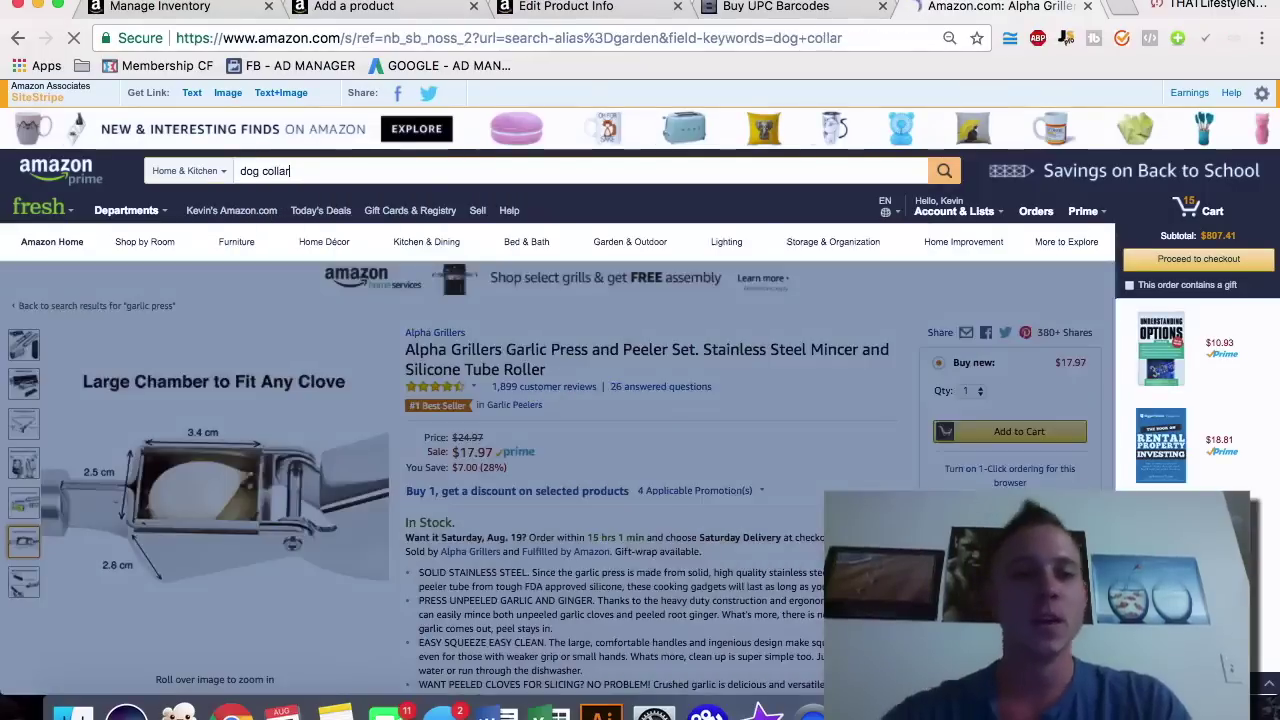
scroll(674, 407, down, 5)
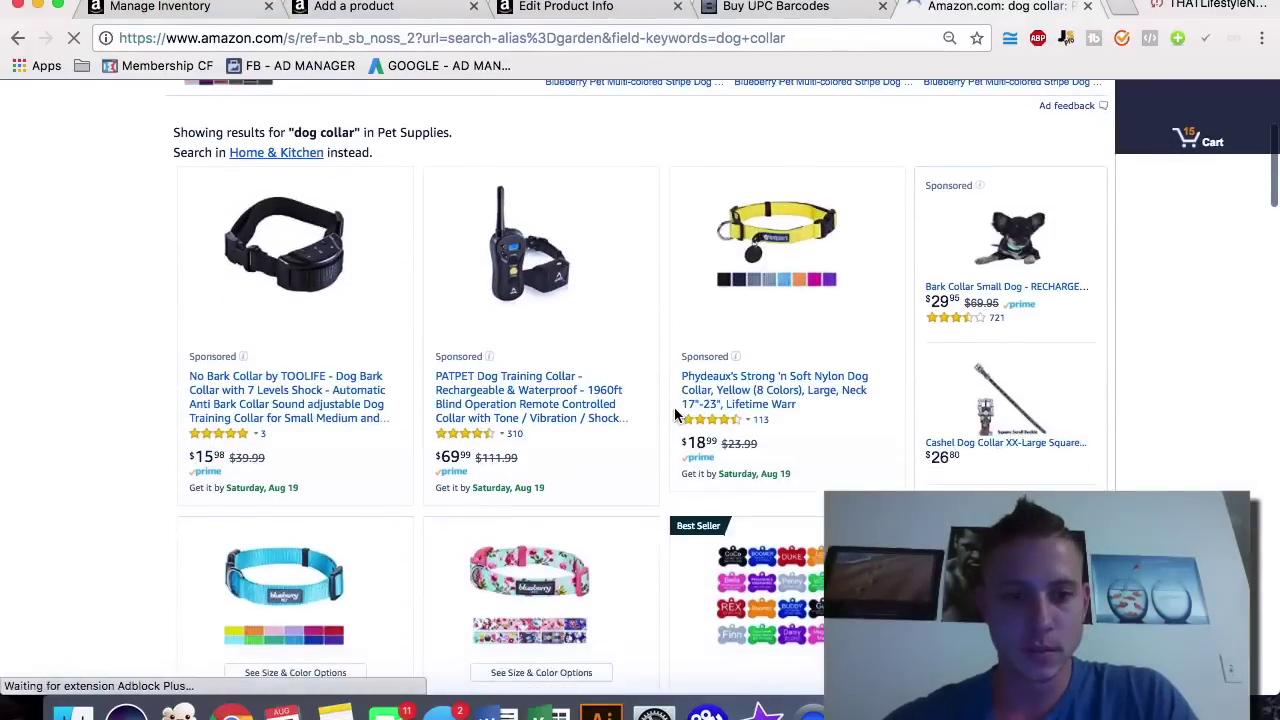
scroll(674, 407, down, 5)
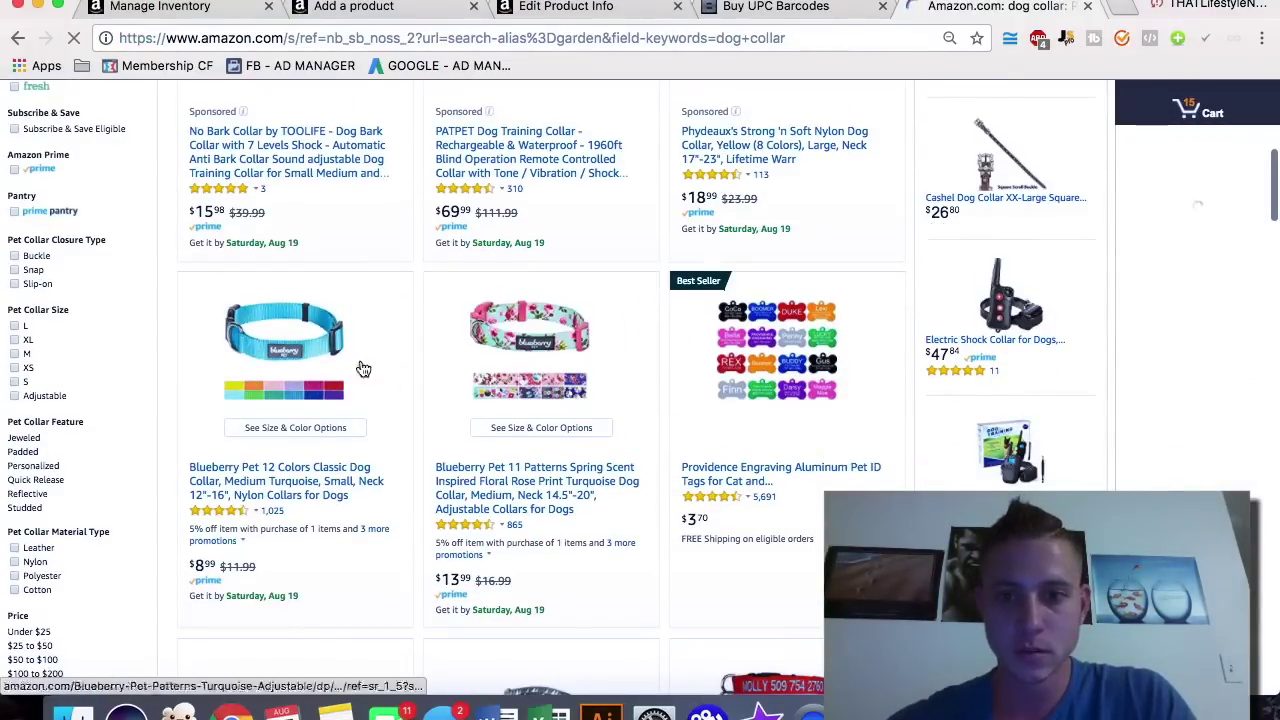
click(307, 387)
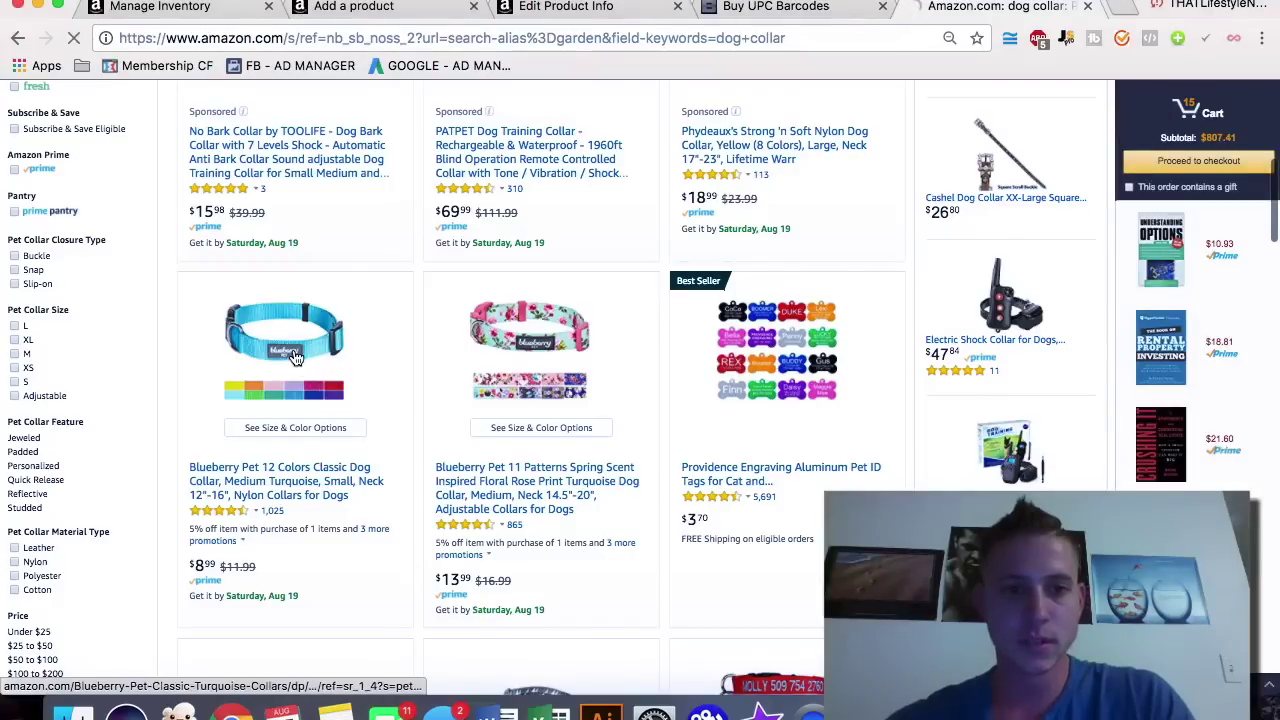
Step: Review the collar listing, then place the cursor in the first Key Product Features field
scroll(294, 351, down, 5)
scroll(294, 352, down, 3)
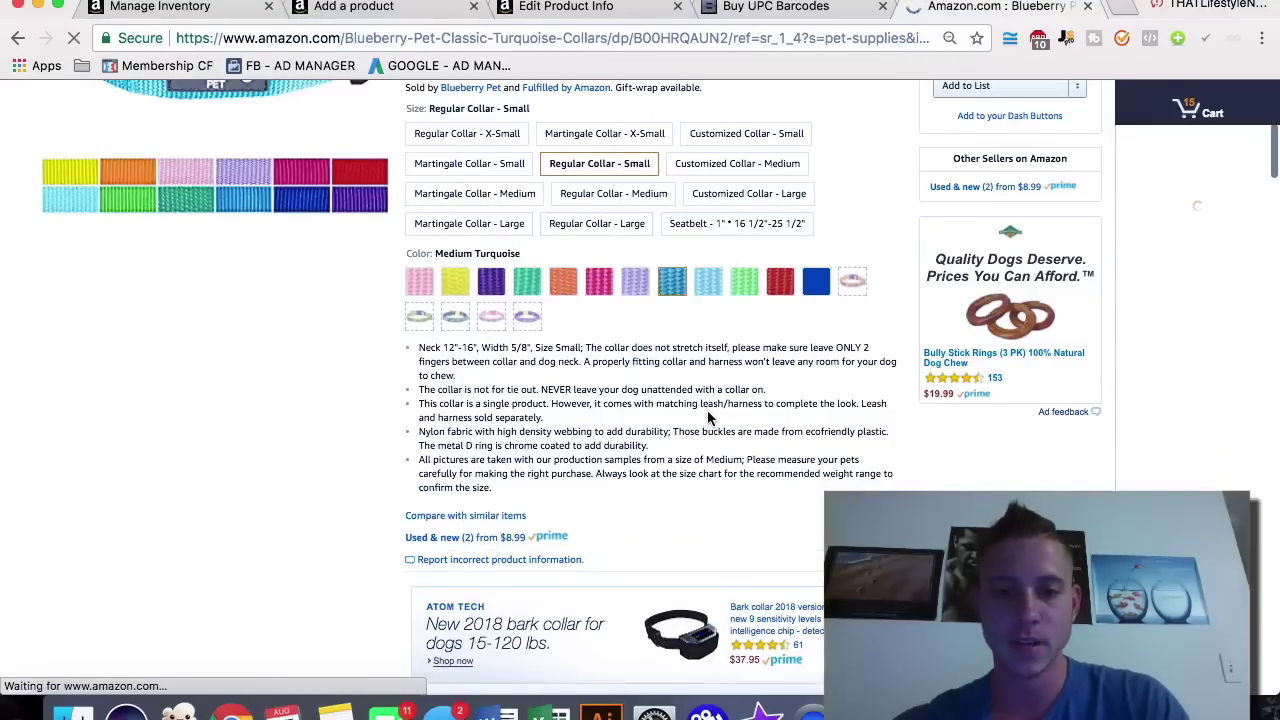
scroll(709, 414, down, 5)
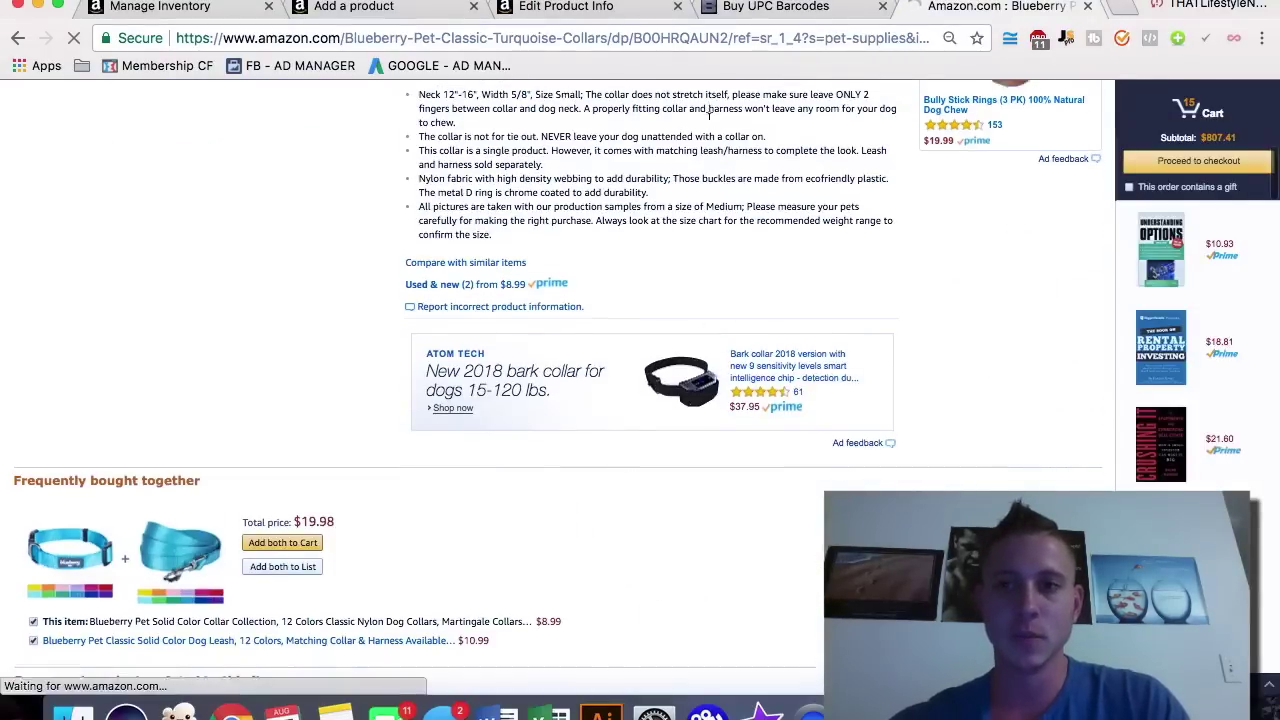
scroll(709, 116, up, 2)
scroll(1010, 248, up, 2)
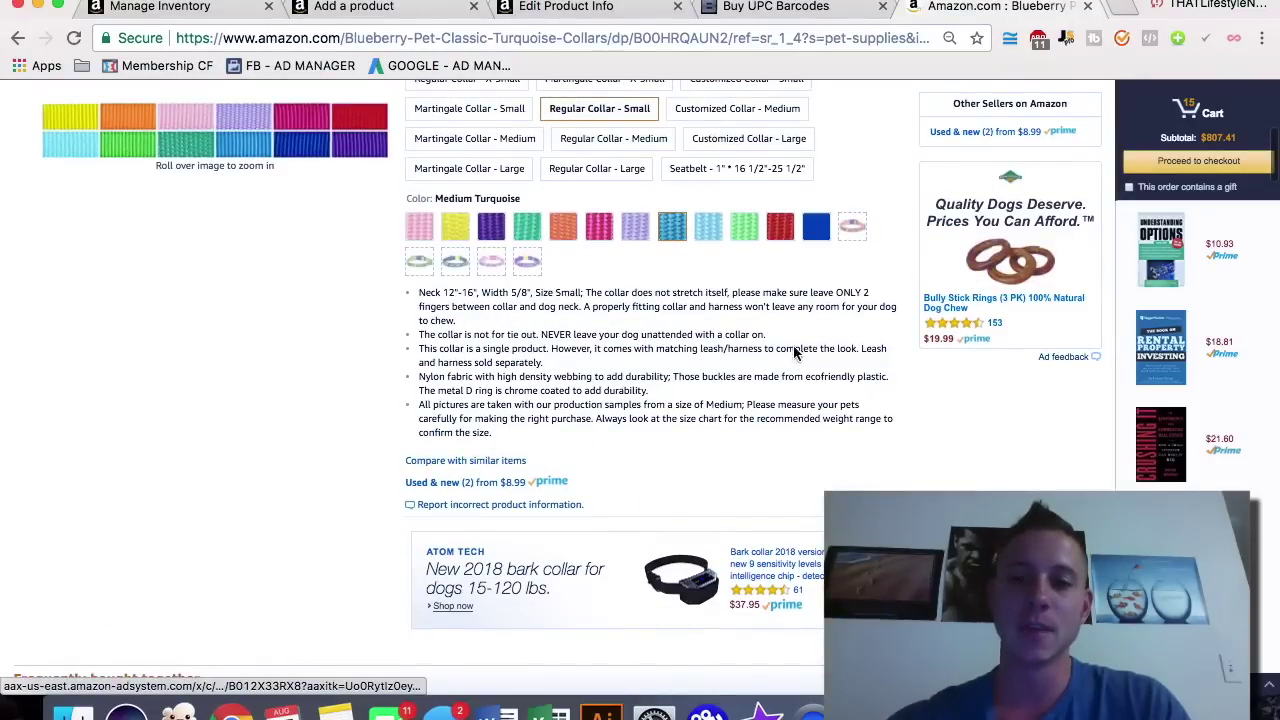
scroll(853, 348, down, 12)
scroll(737, 330, down, 15)
scroll(737, 330, down, 15)
scroll(737, 330, up, 20)
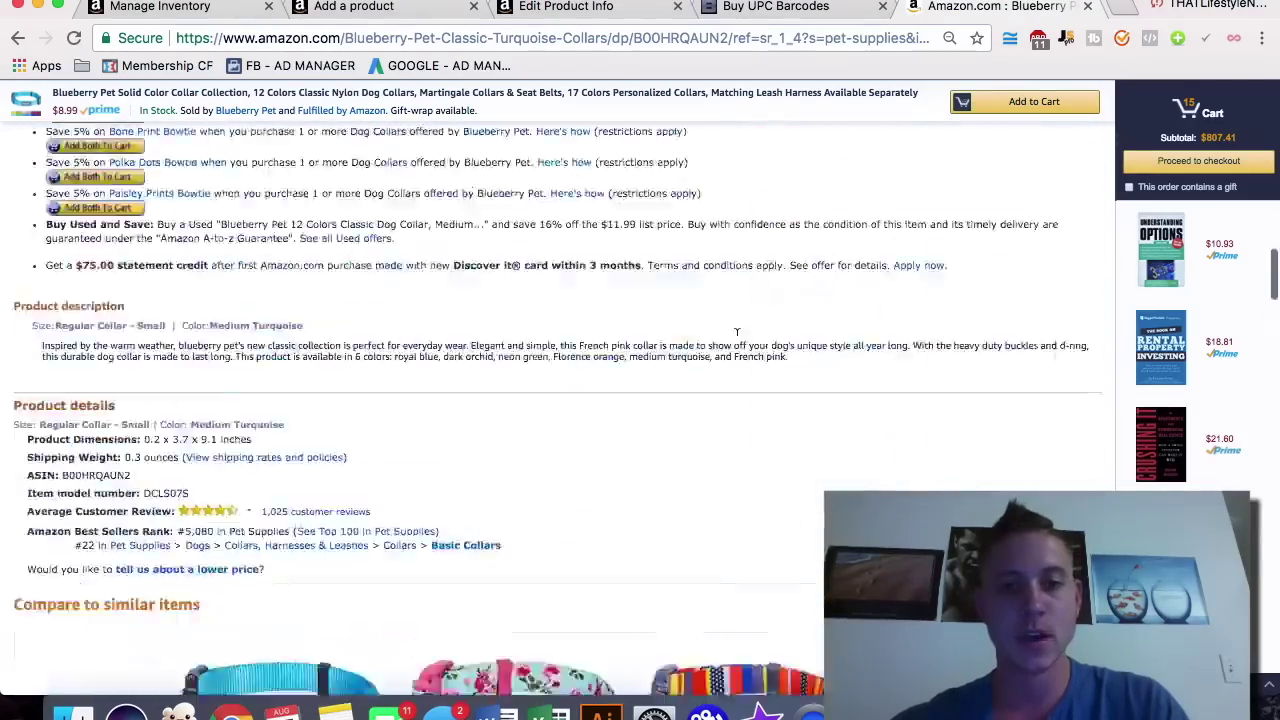
scroll(737, 330, up, 20)
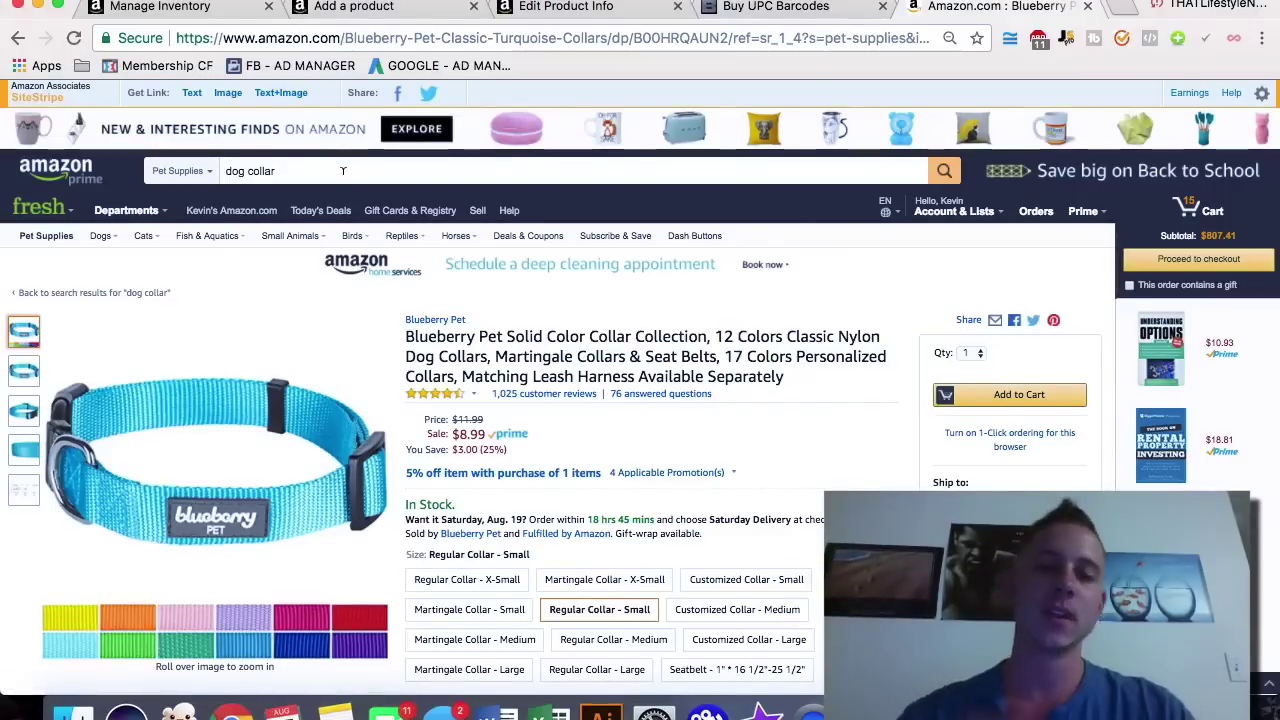
click(395, 10)
click(522, 278)
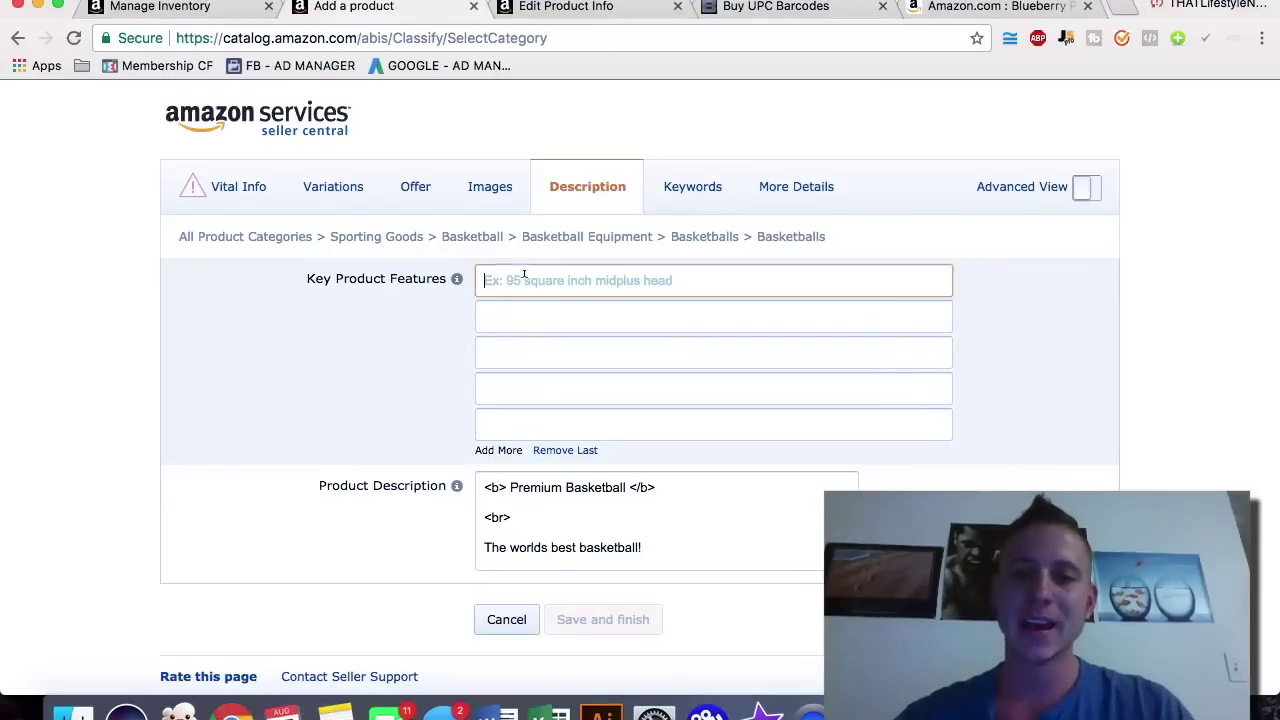
Step: Select the first bullet point text on the Blueberry Pet collar listing
click(917, 5)
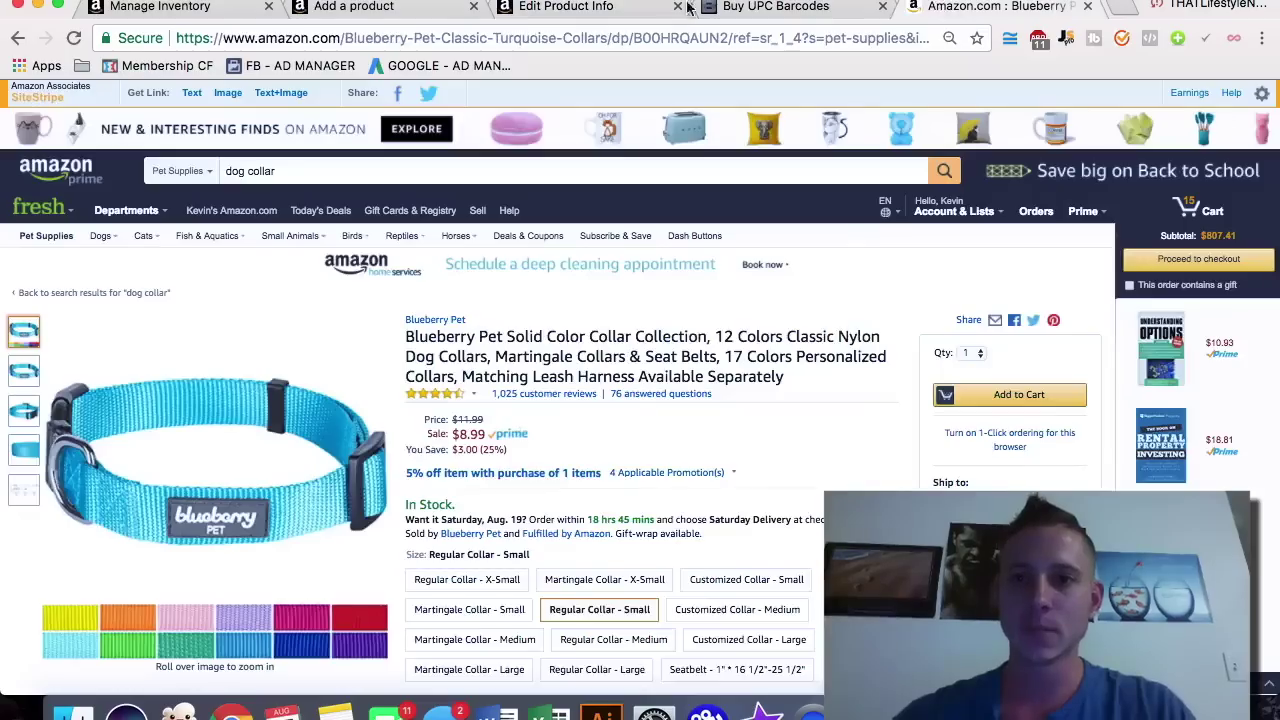
scroll(495, 340, down, 3)
scroll(495, 340, down, 1)
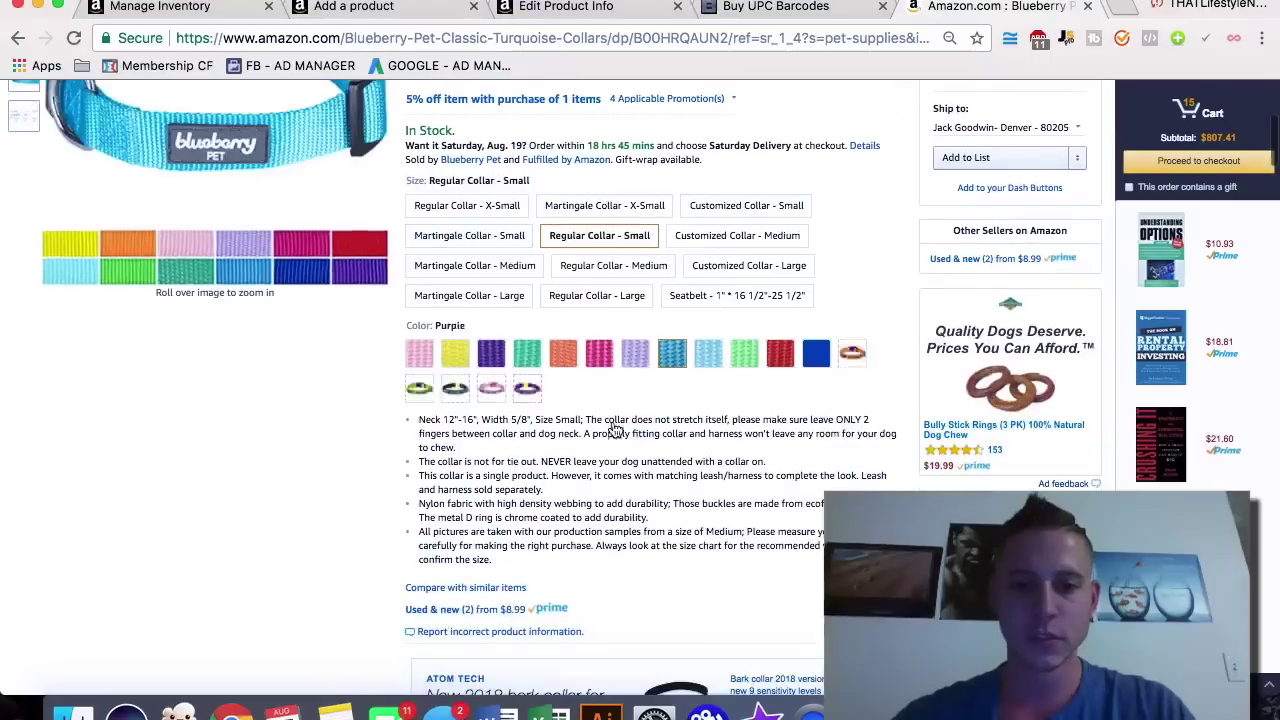
drag(457, 453, 422, 418)
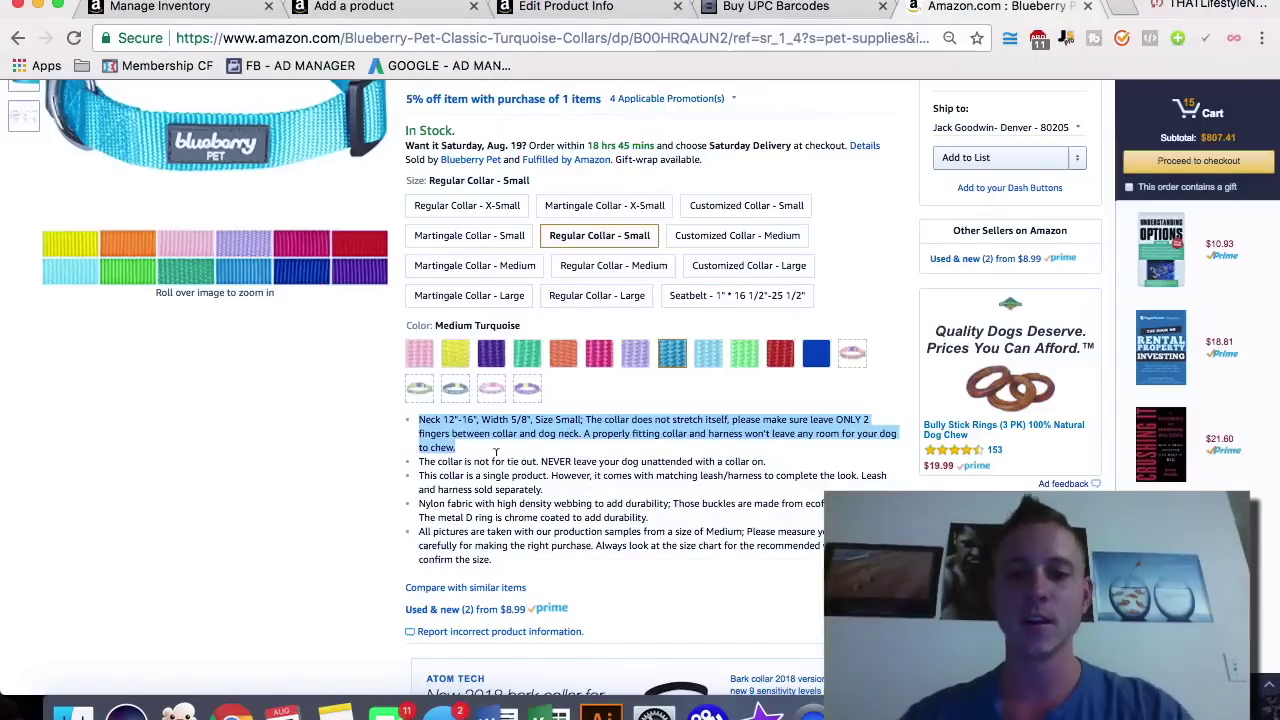
click(560, 8)
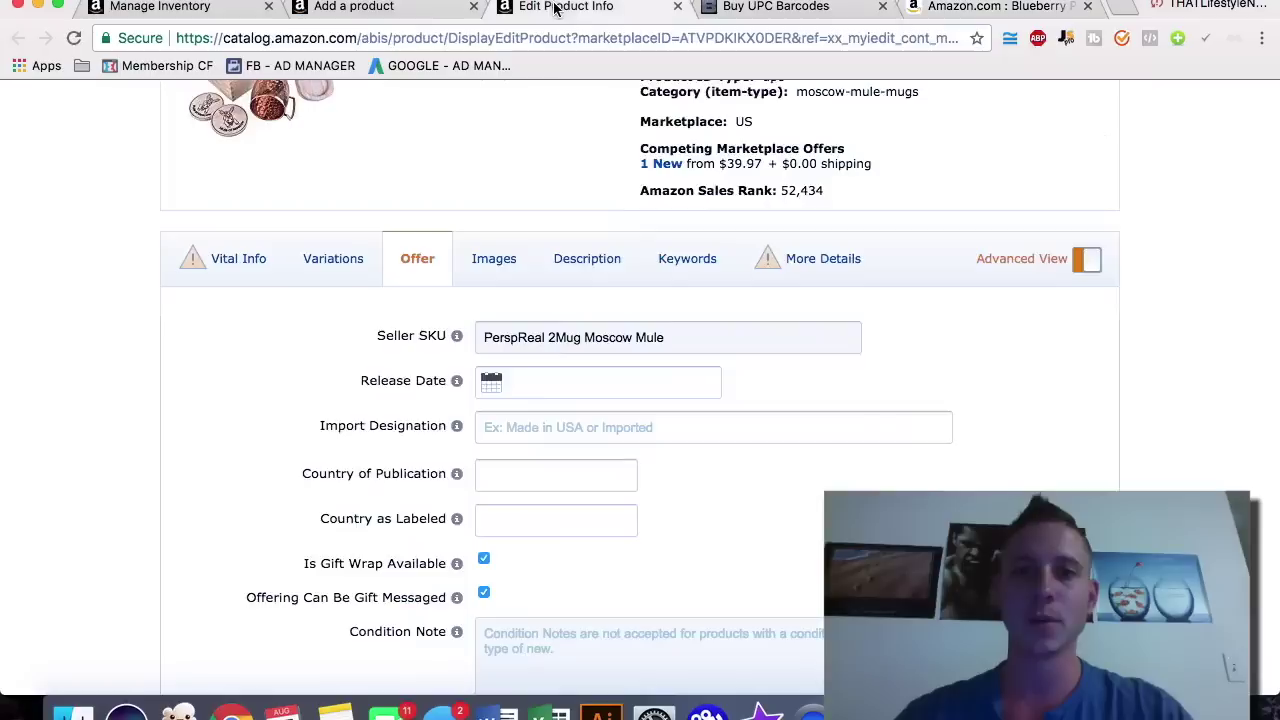
click(378, 8)
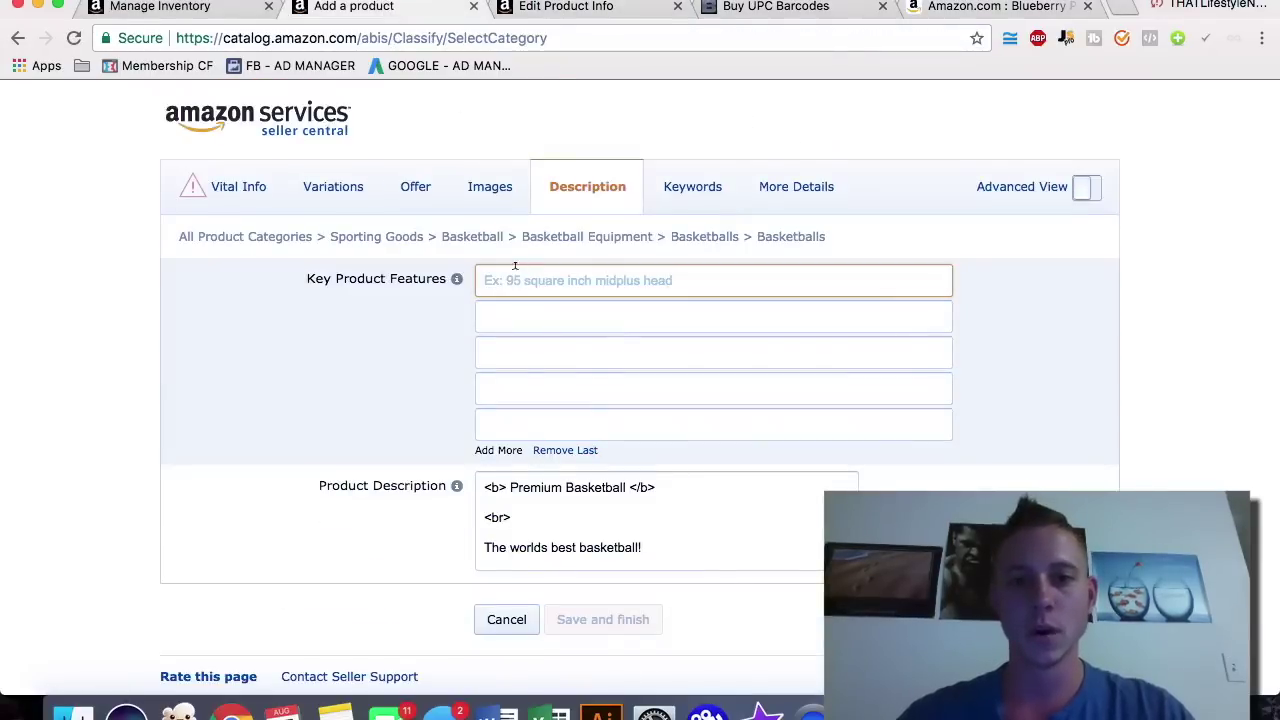
click(514, 280)
text(A properly fitting collar and harness won't leave any room for your dog to chew.)
key(super+a)
key(BackSpace)
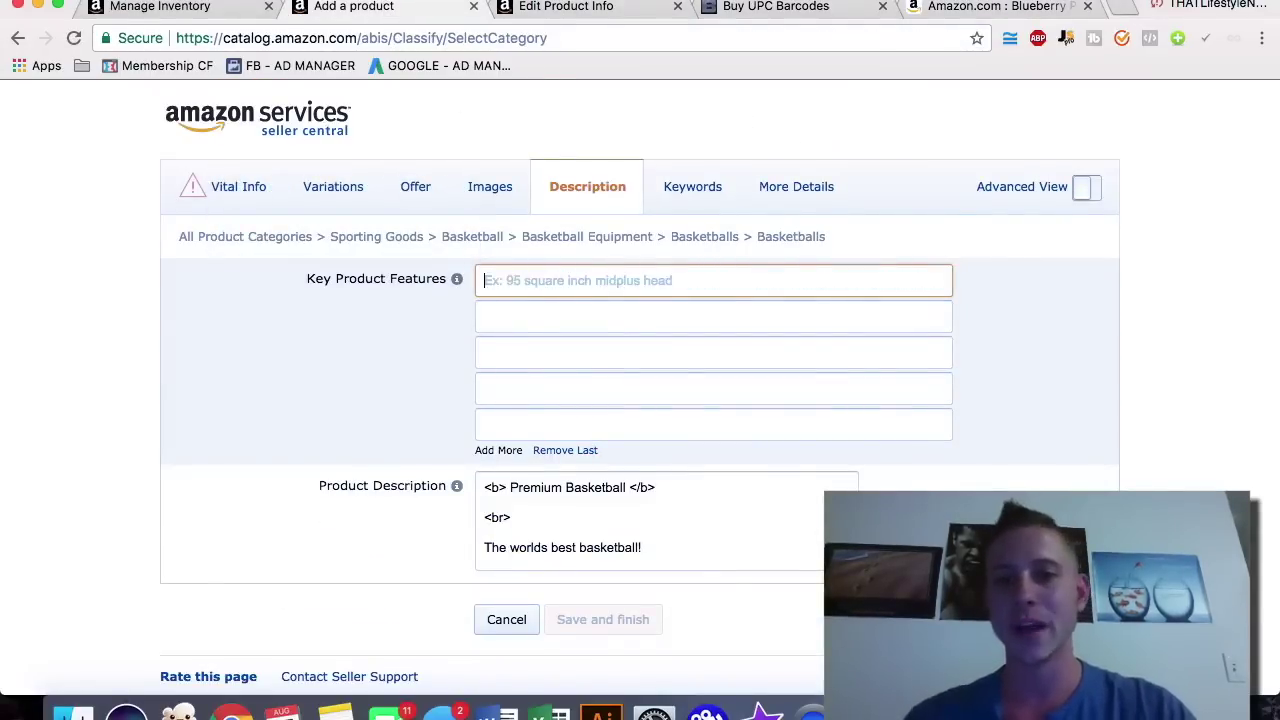
text(PREMIUM)
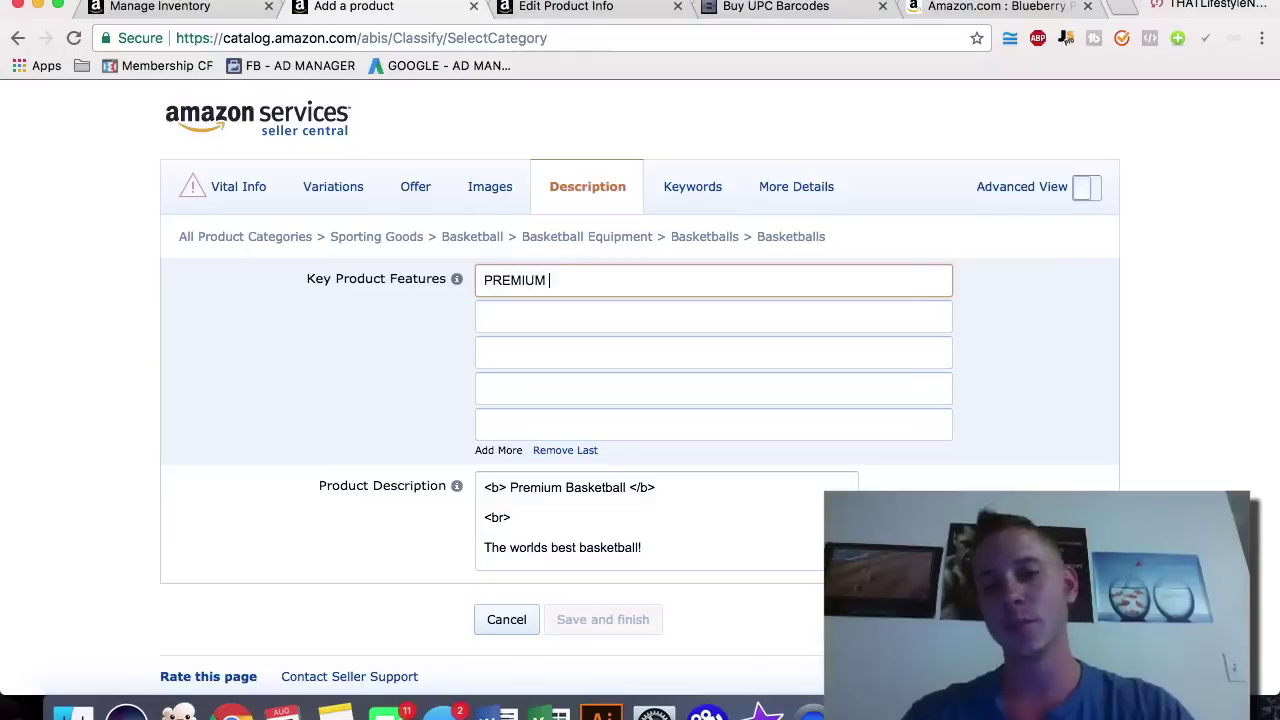
text( QUALITY OUTDOOR BASKE)
key(BackSpace)
key(BackSpace)
text(SKETBALL)
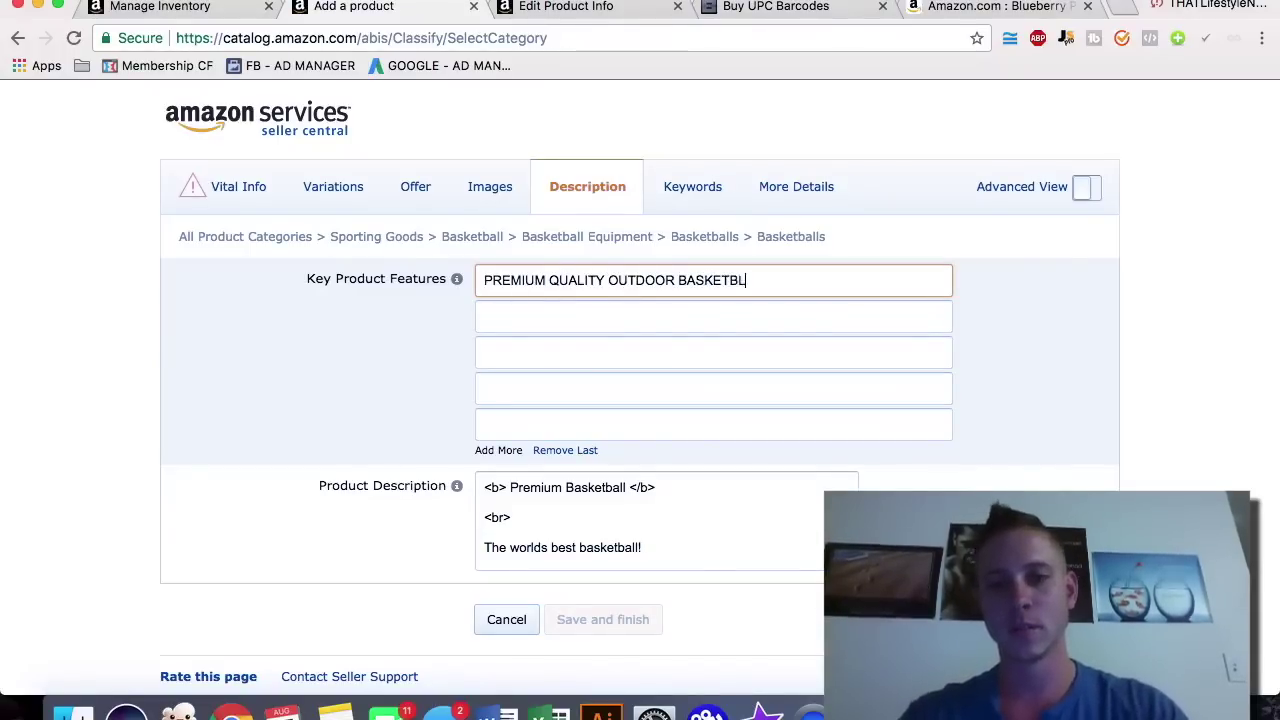
text( - Pre)
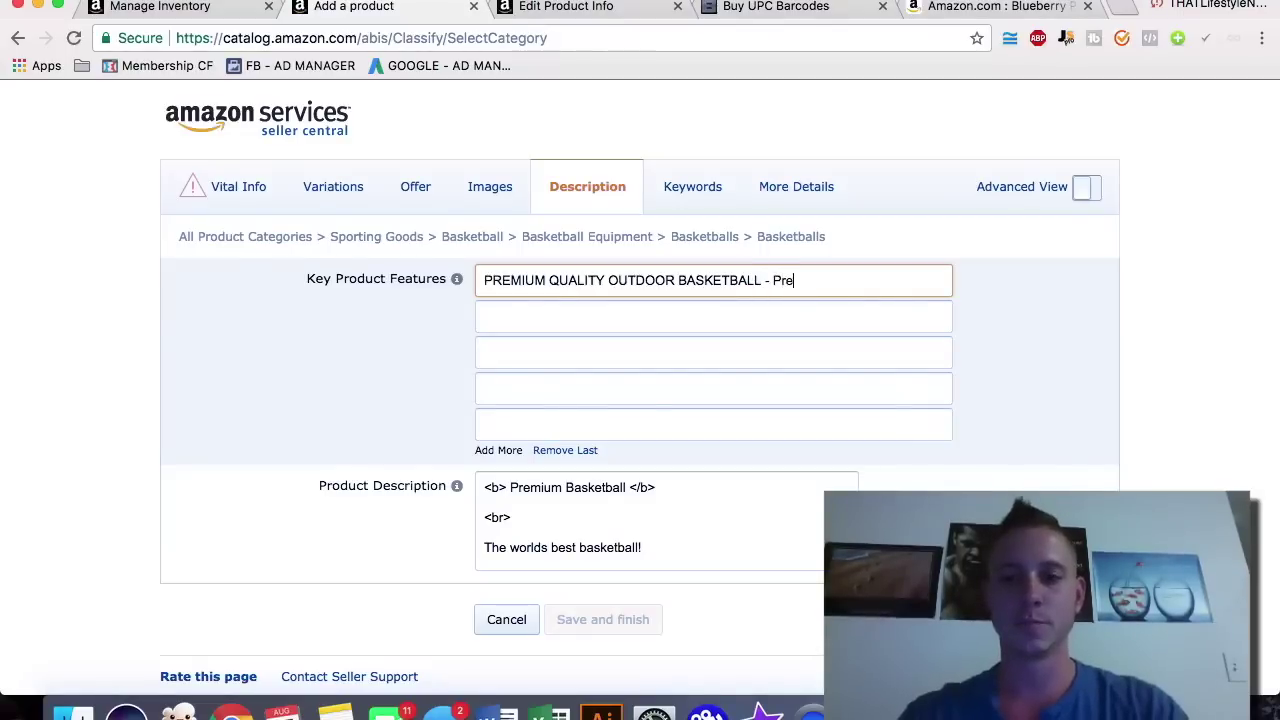
text(Perfect gift for the whole family)
key(super+a)
key(BackSpace)
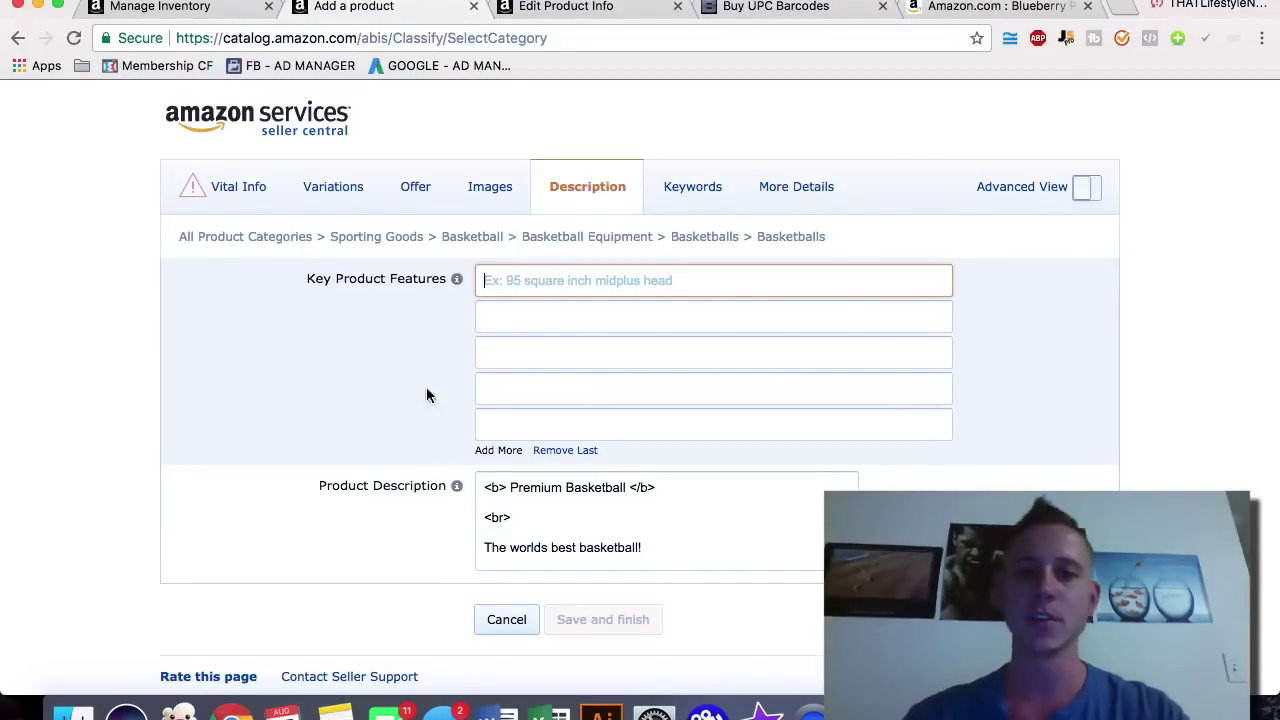
Step: Show the Keywords section and add three Search Terms lines for four in total
click(677, 192)
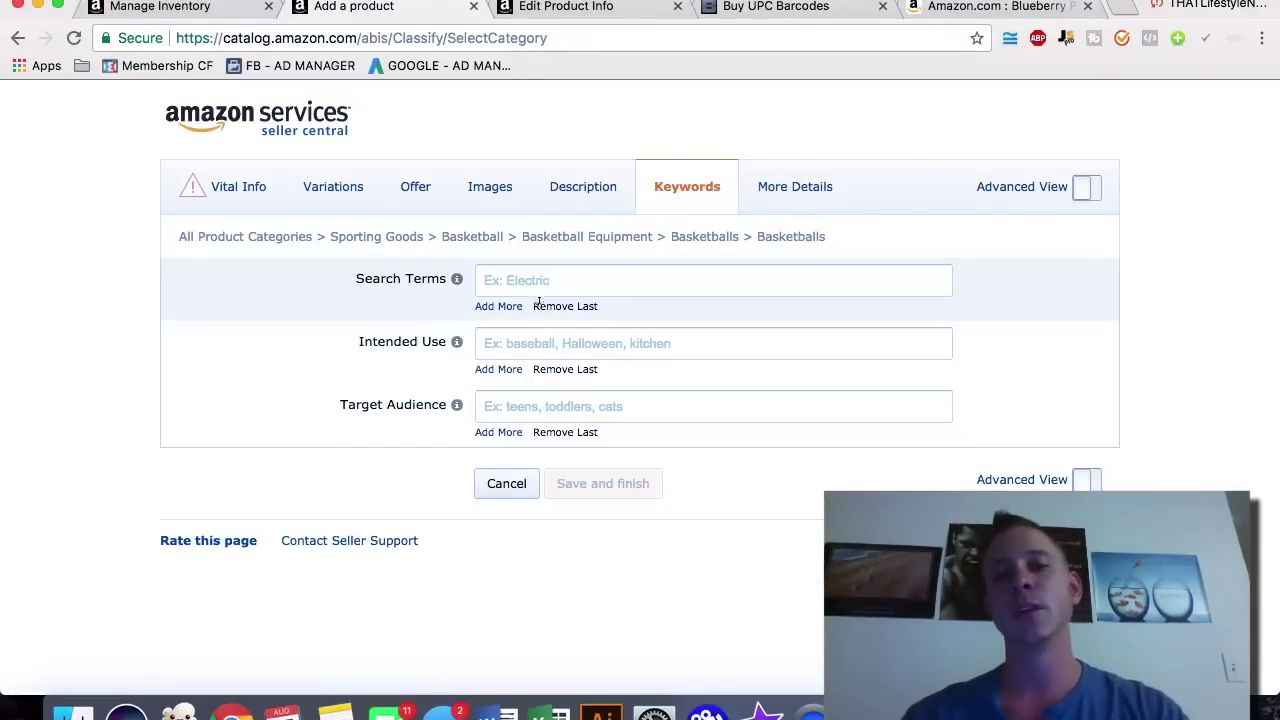
click(500, 308)
click(506, 346)
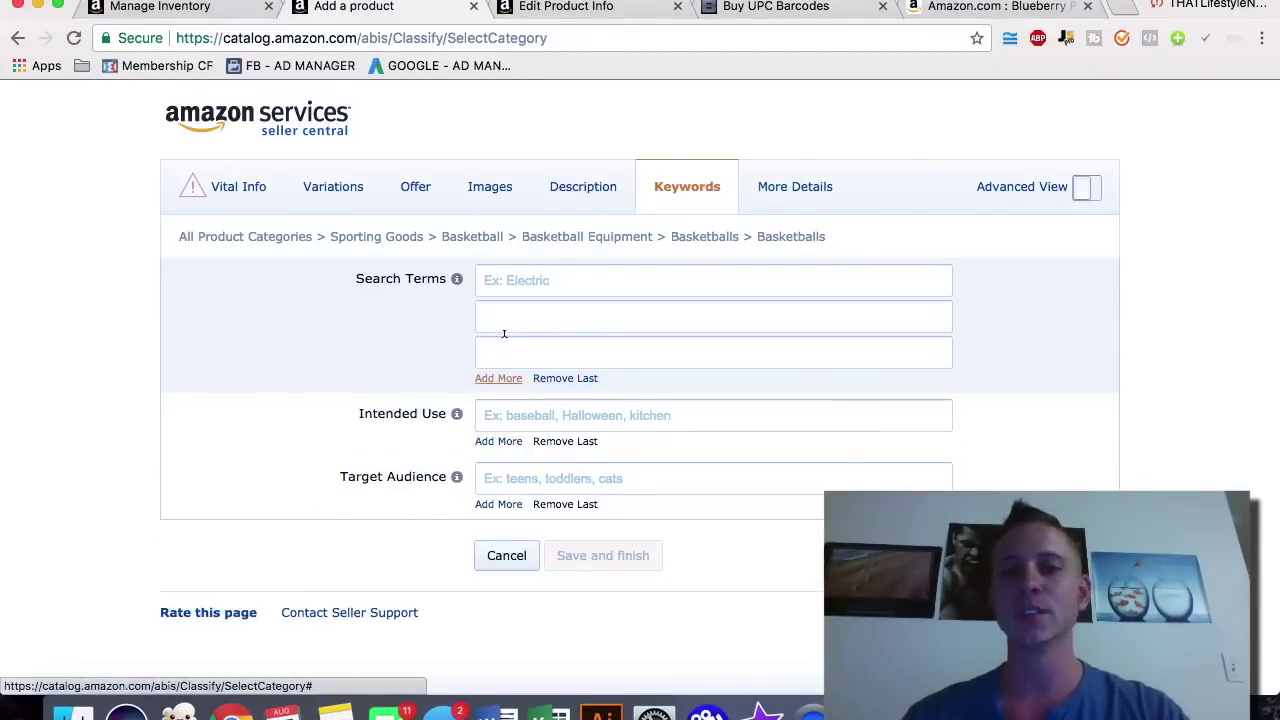
click(503, 377)
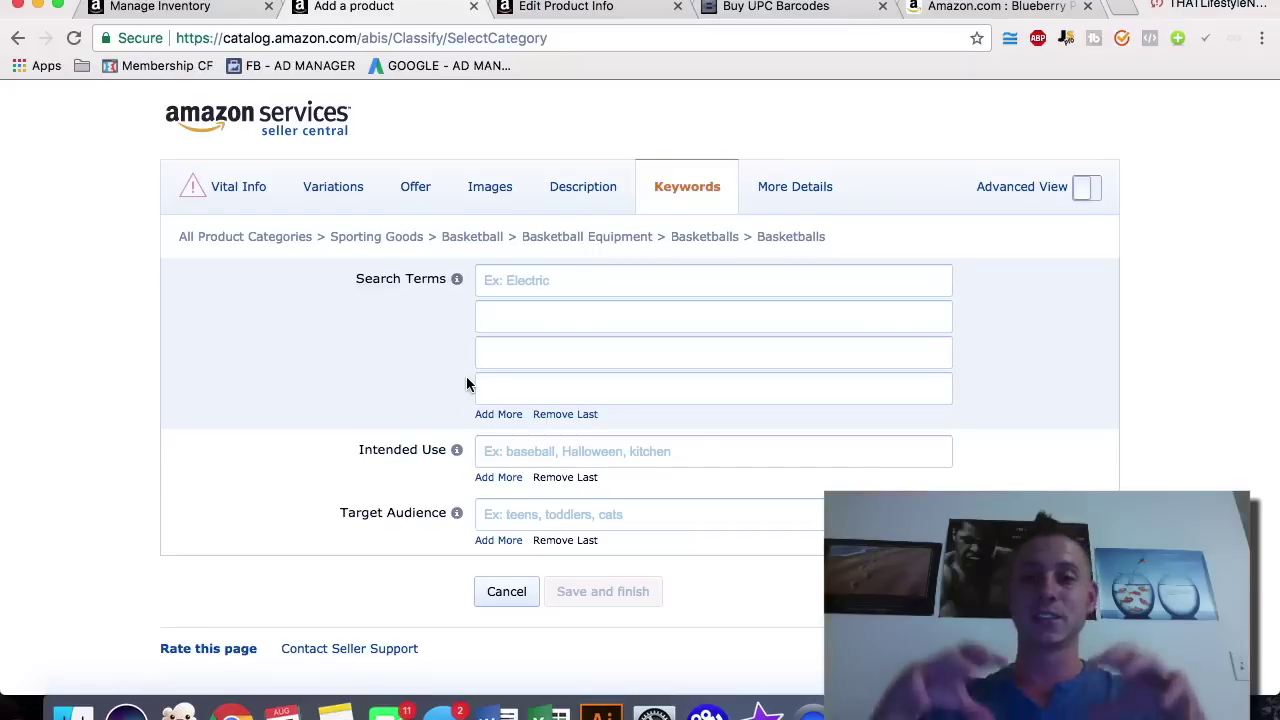
Step: Launch the KW Index Checker extension, then cycle through the tabs back to the basketball form
click(1123, 42)
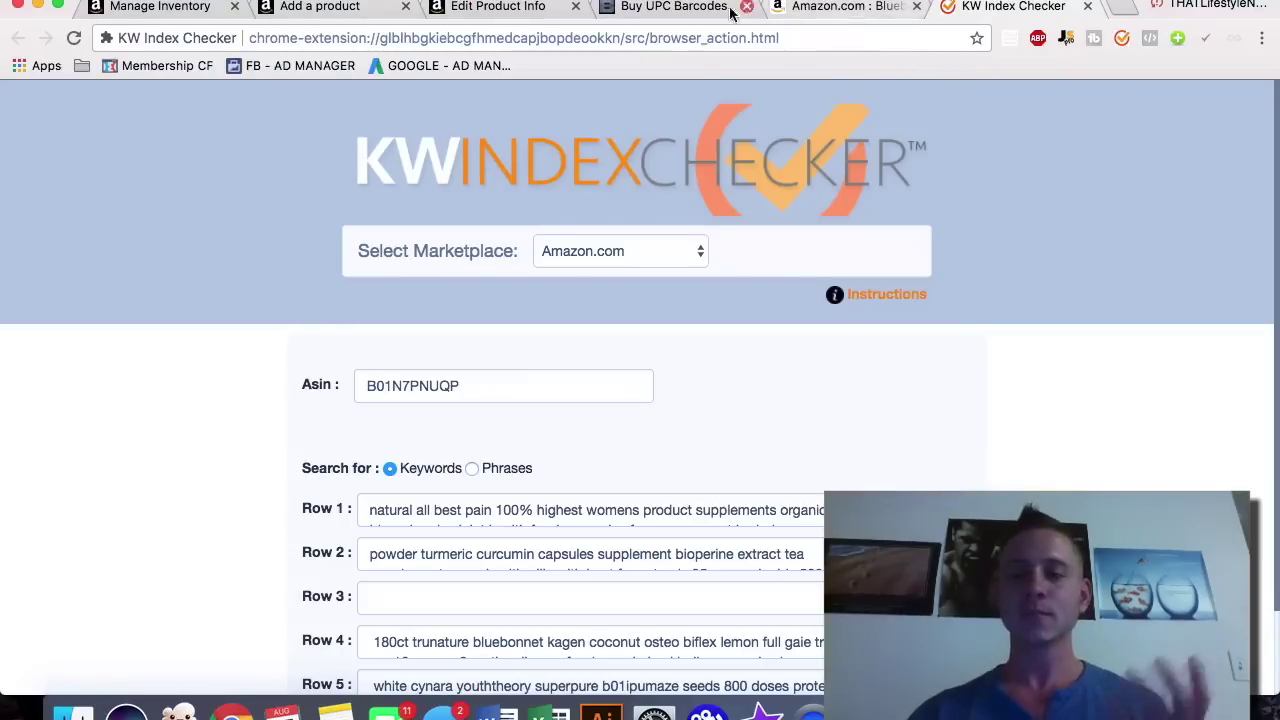
click(680, 8)
click(495, 8)
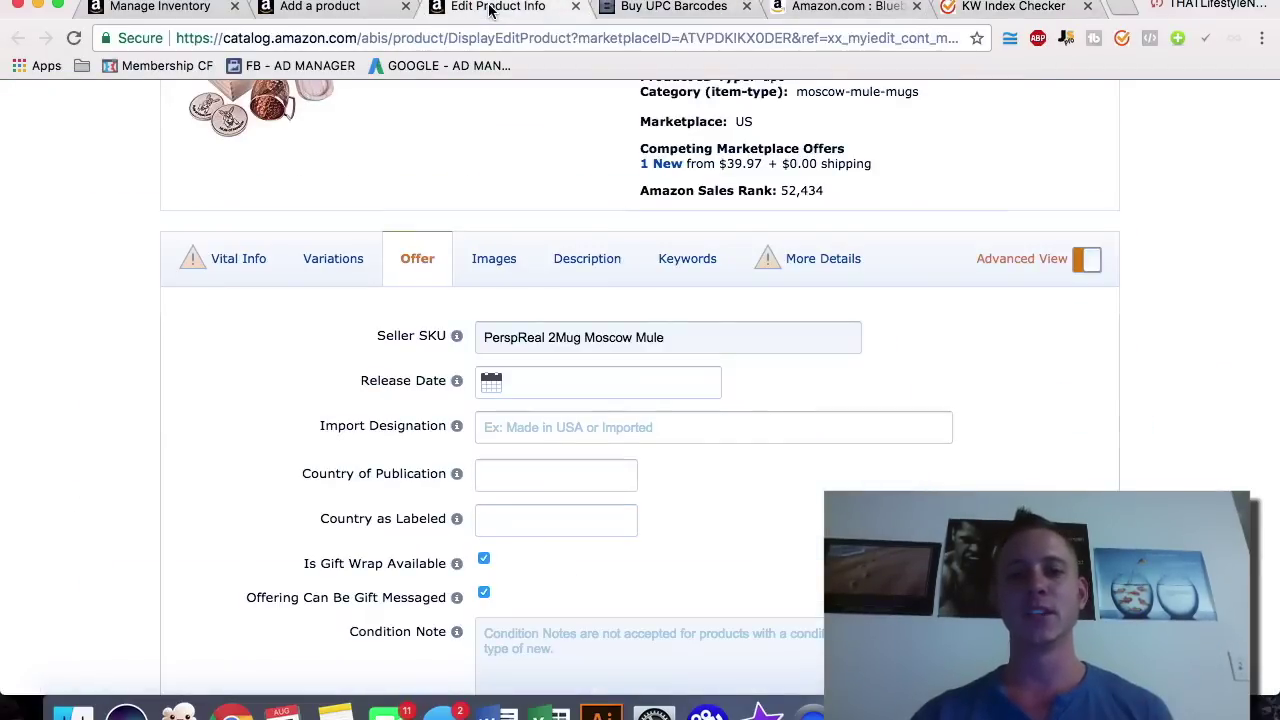
click(338, 6)
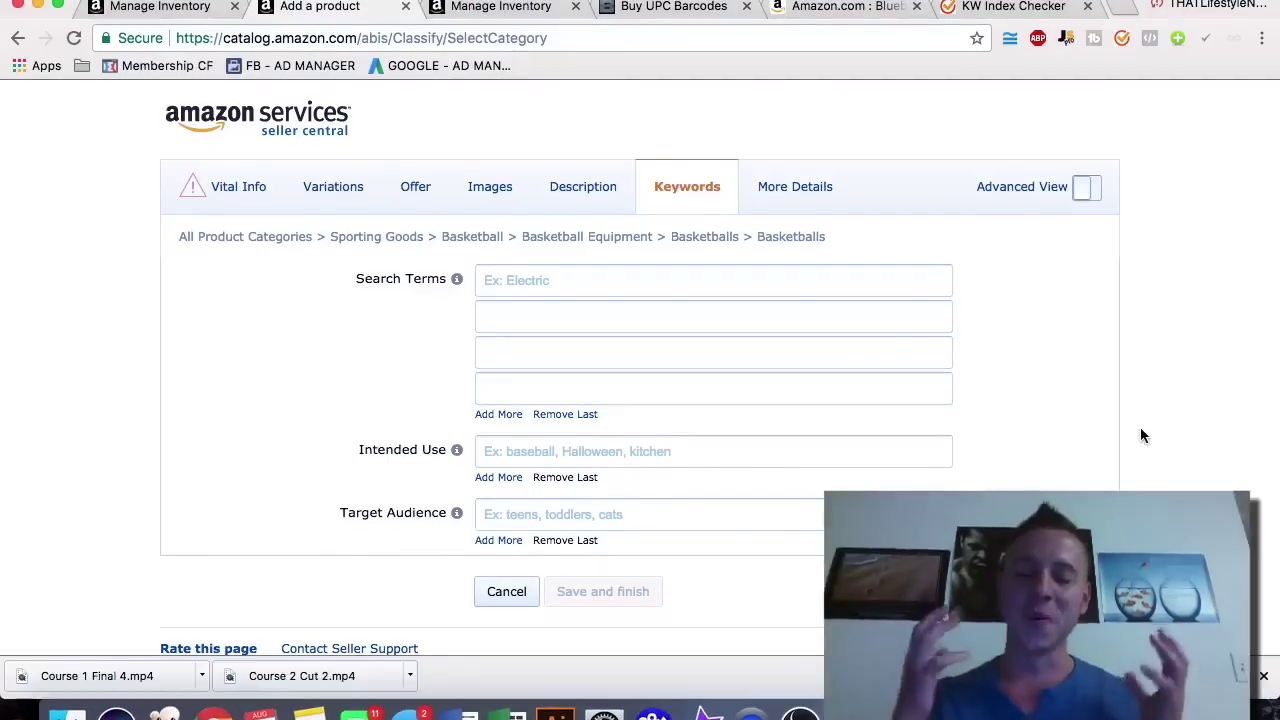
Step: Reload Manage Inventory and open the Moscow Mule mugs listing for editing
click(155, 18)
mouse_move(63, 140)
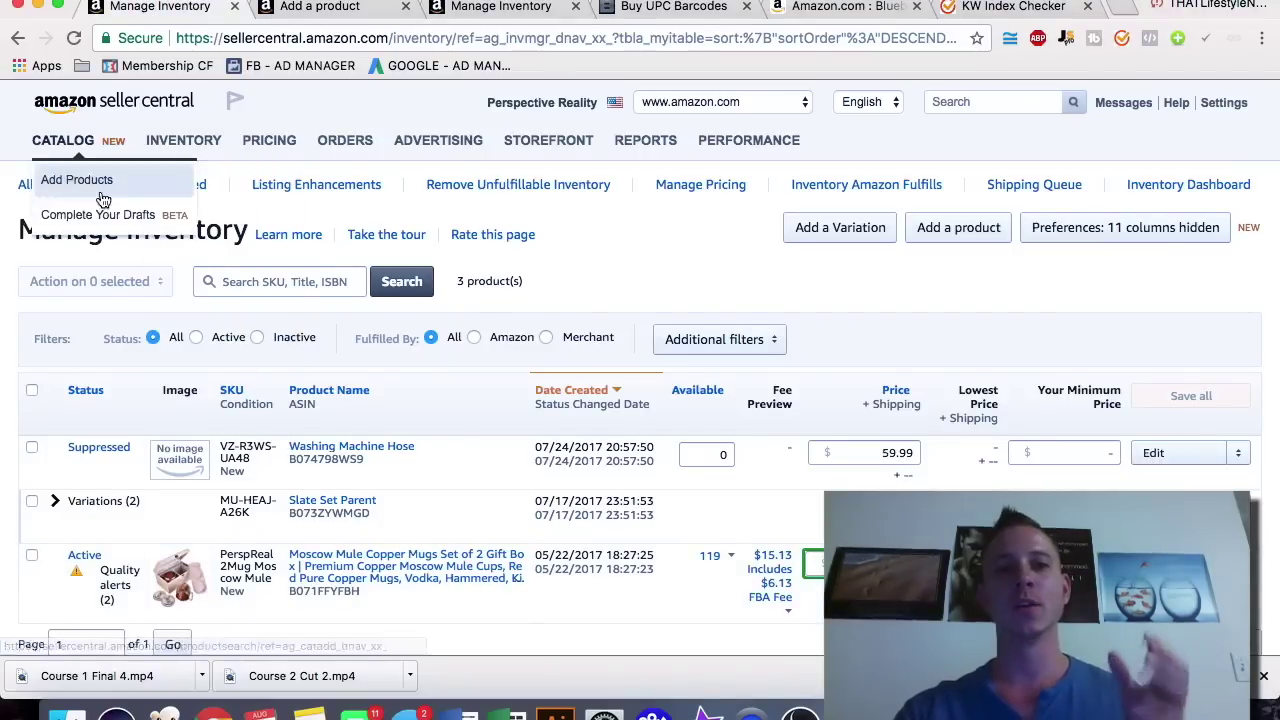
mouse_move(172, 147)
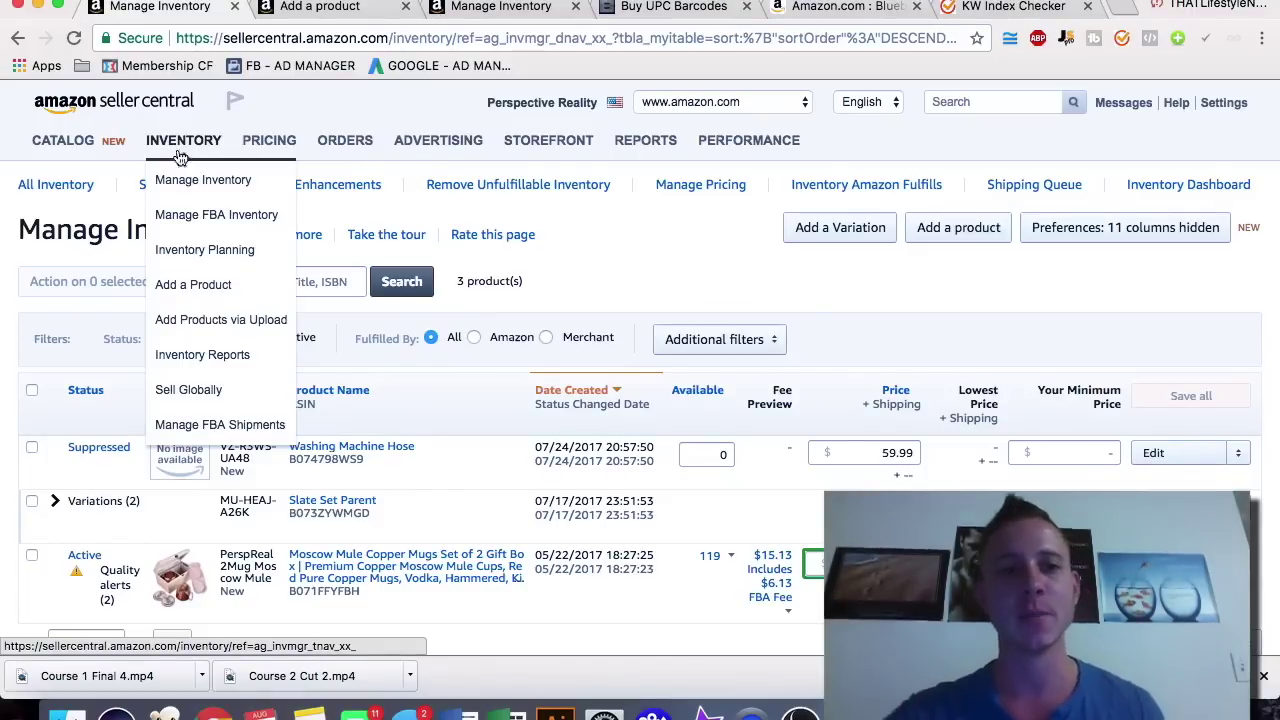
click(180, 180)
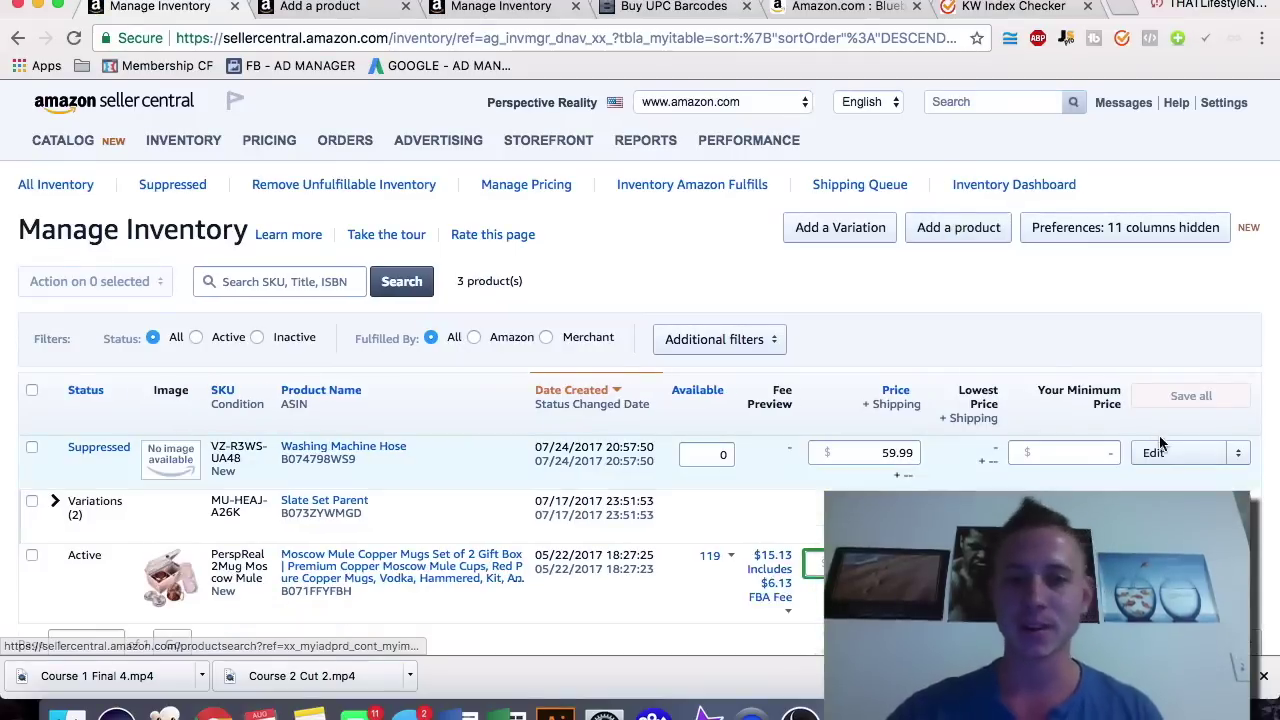
click(1158, 450)
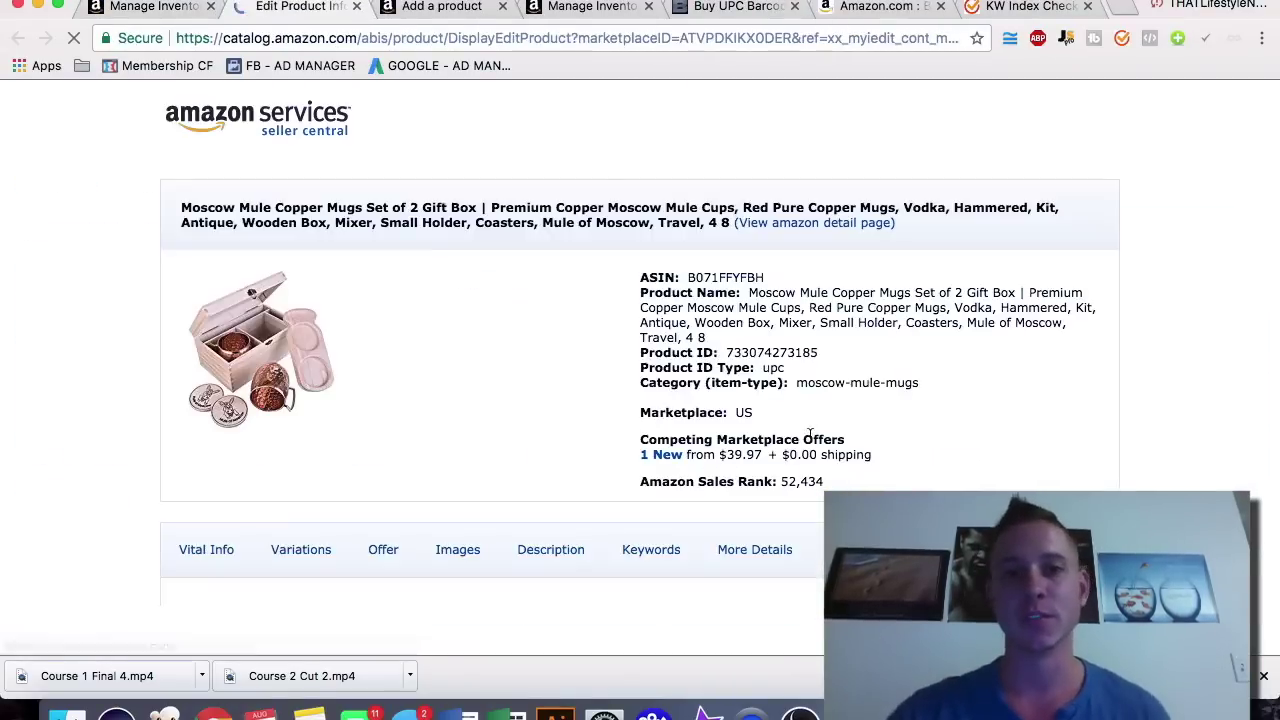
Step: Scroll through the Moscow Mule listing's Offer details, highlighting the price value
scroll(293, 330, down, 2)
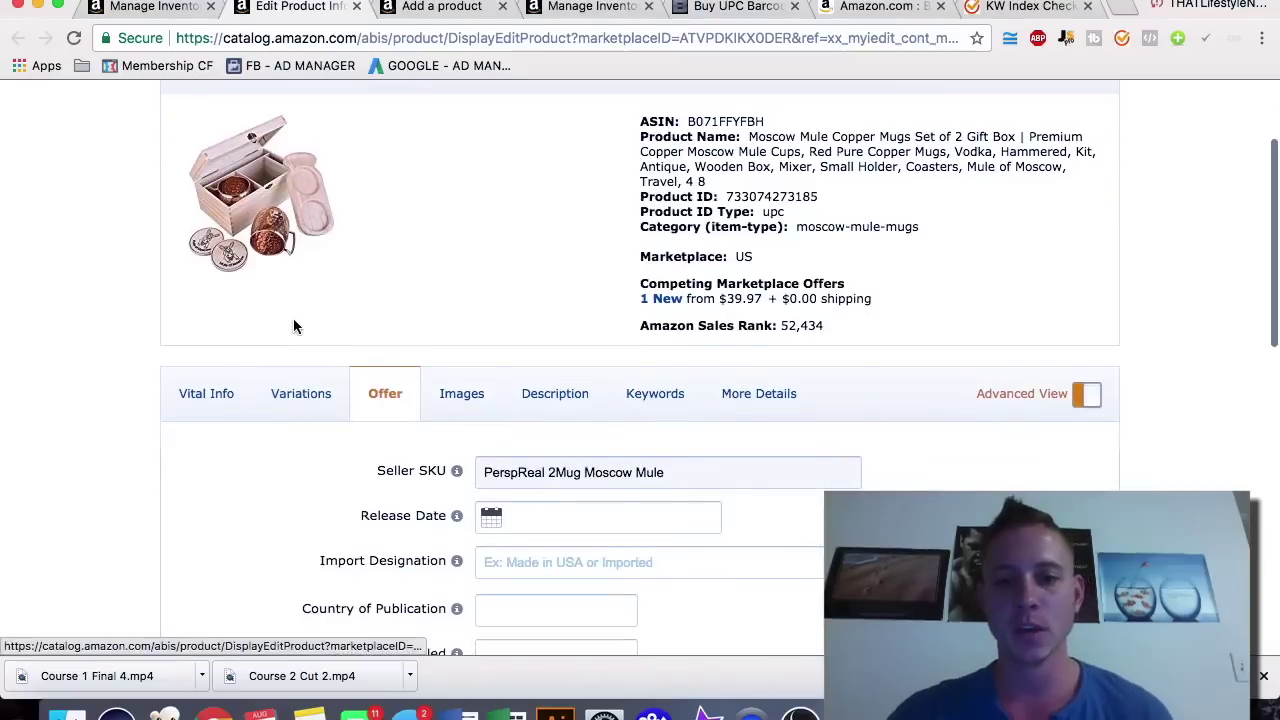
scroll(294, 323, down, 5)
scroll(503, 272, down, 6)
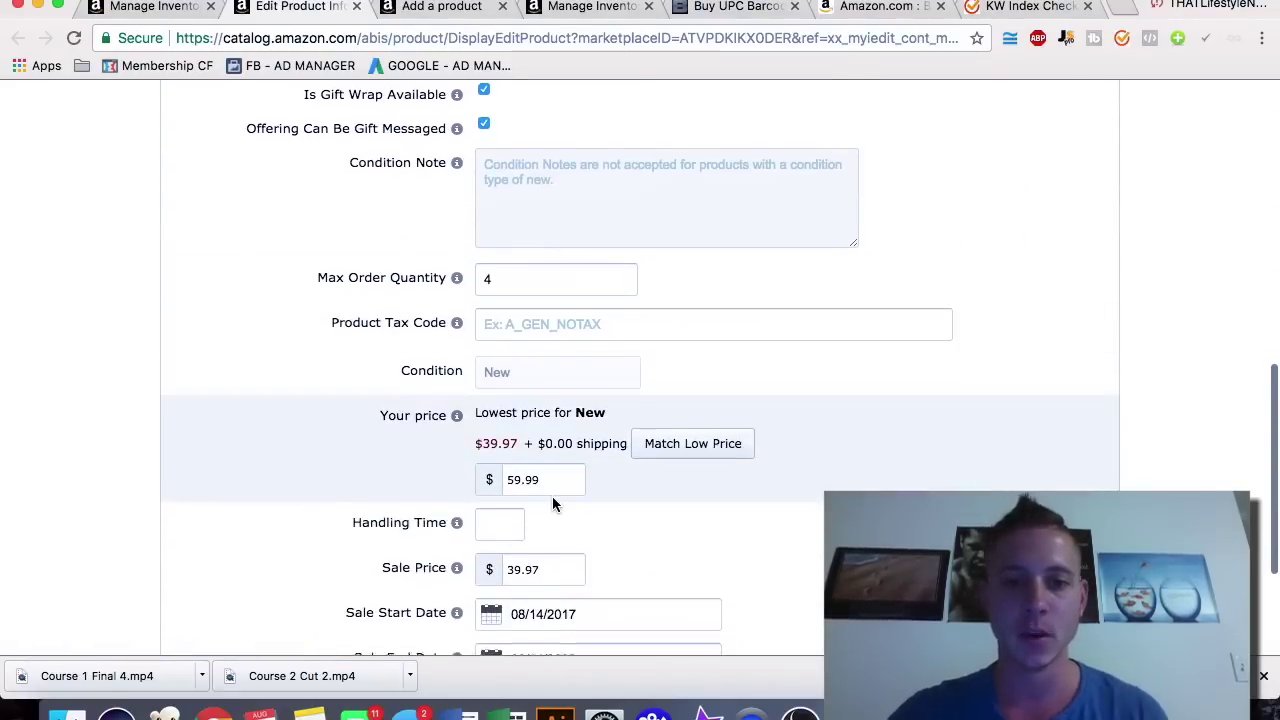
drag(505, 419, 563, 420)
click(660, 457)
scroll(663, 459, down, 1)
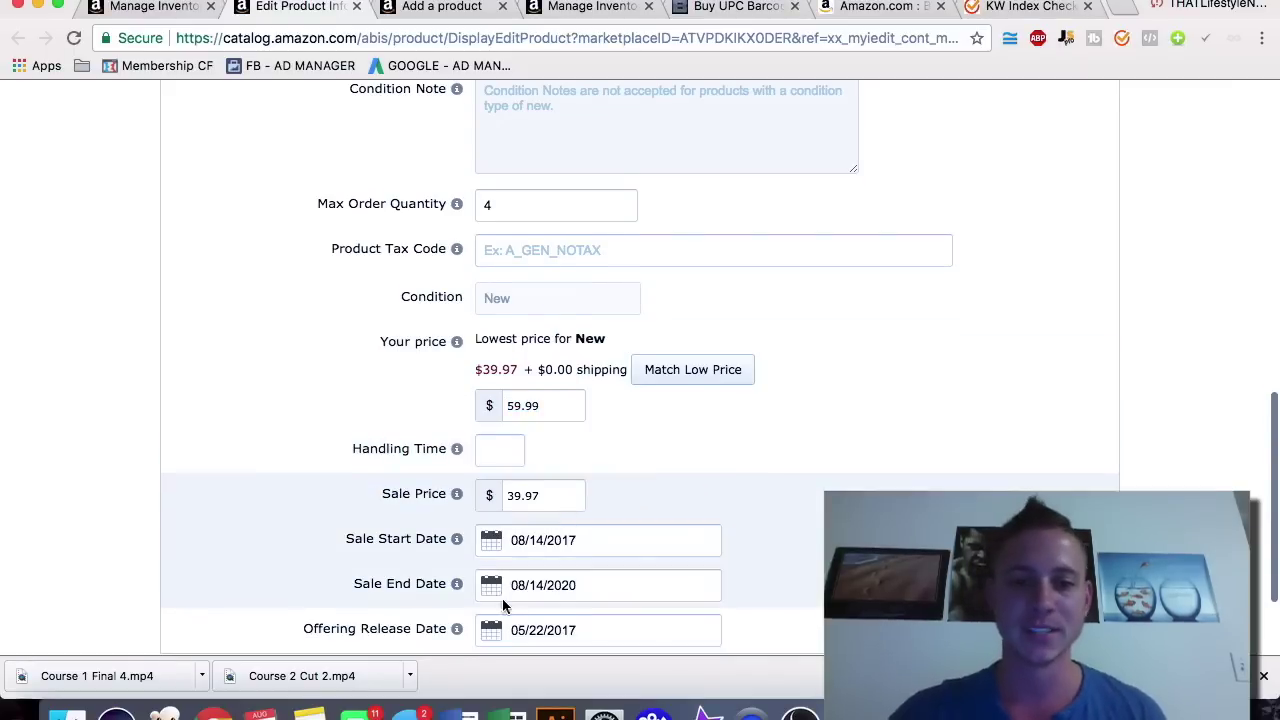
scroll(748, 458, up, 10)
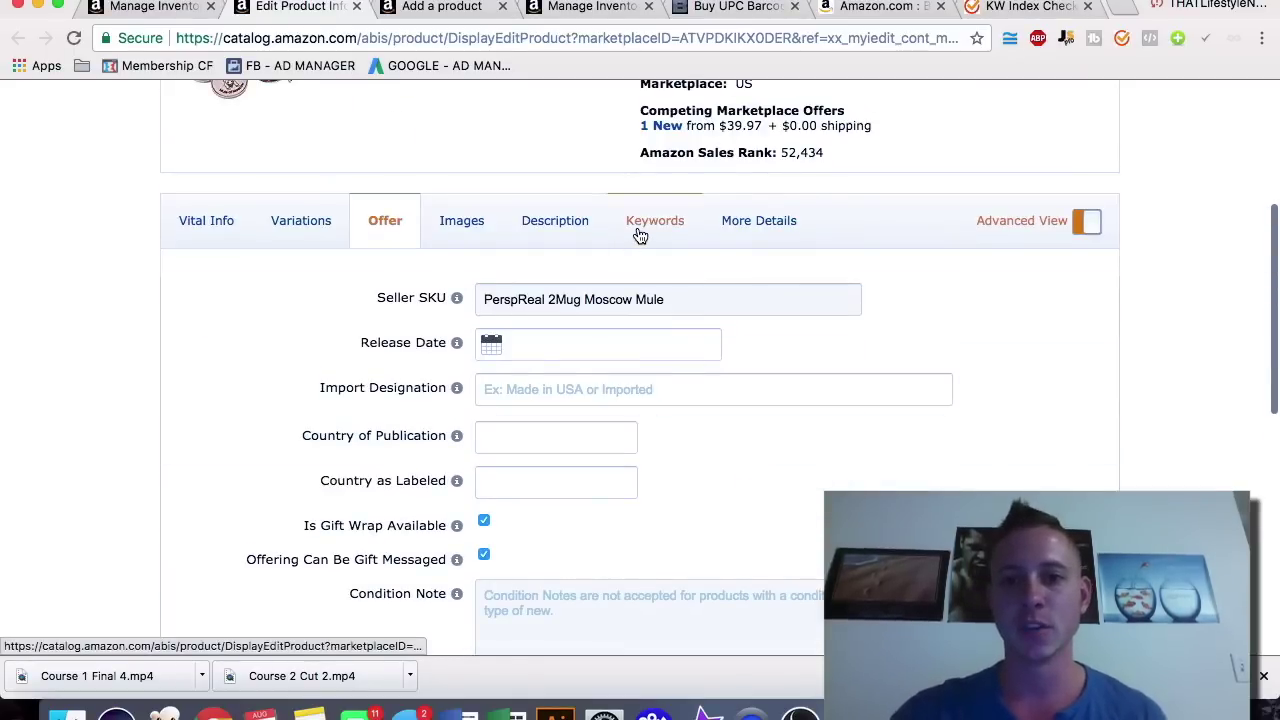
Step: Browse the Keywords, Description and Images sections, then close the edit page
click(637, 232)
click(556, 229)
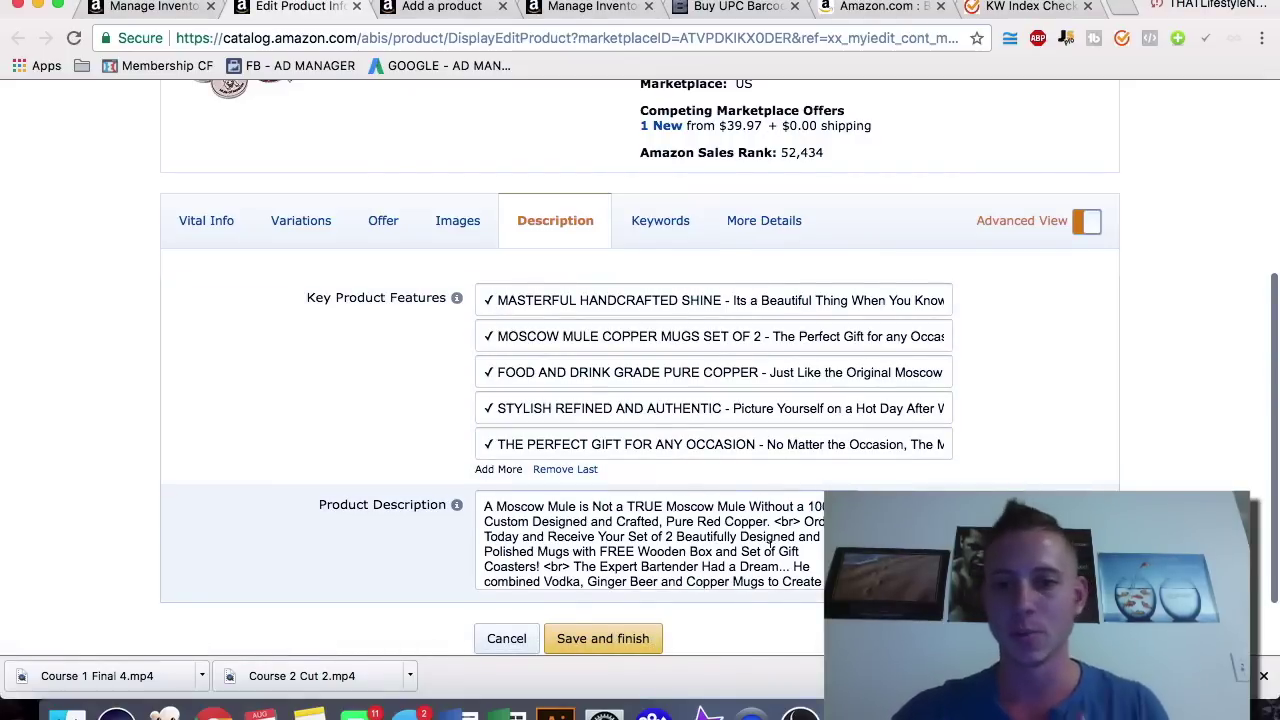
click(445, 241)
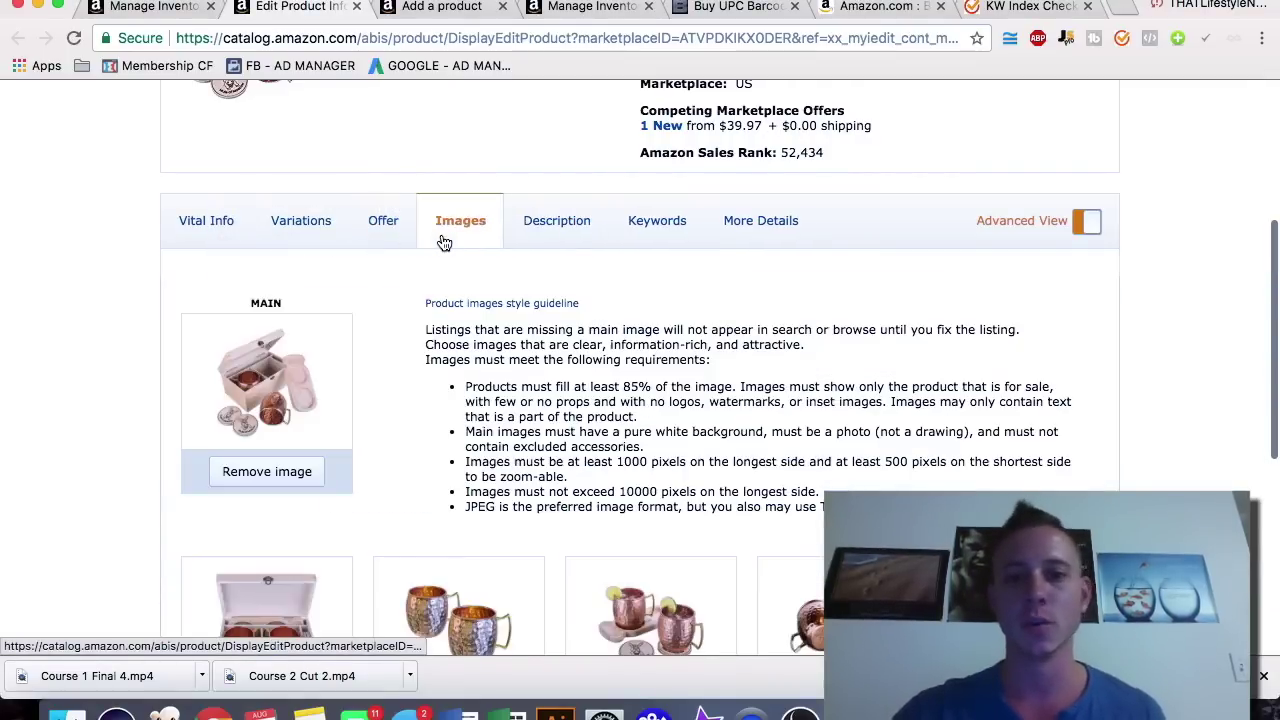
scroll(417, 380, up, 3)
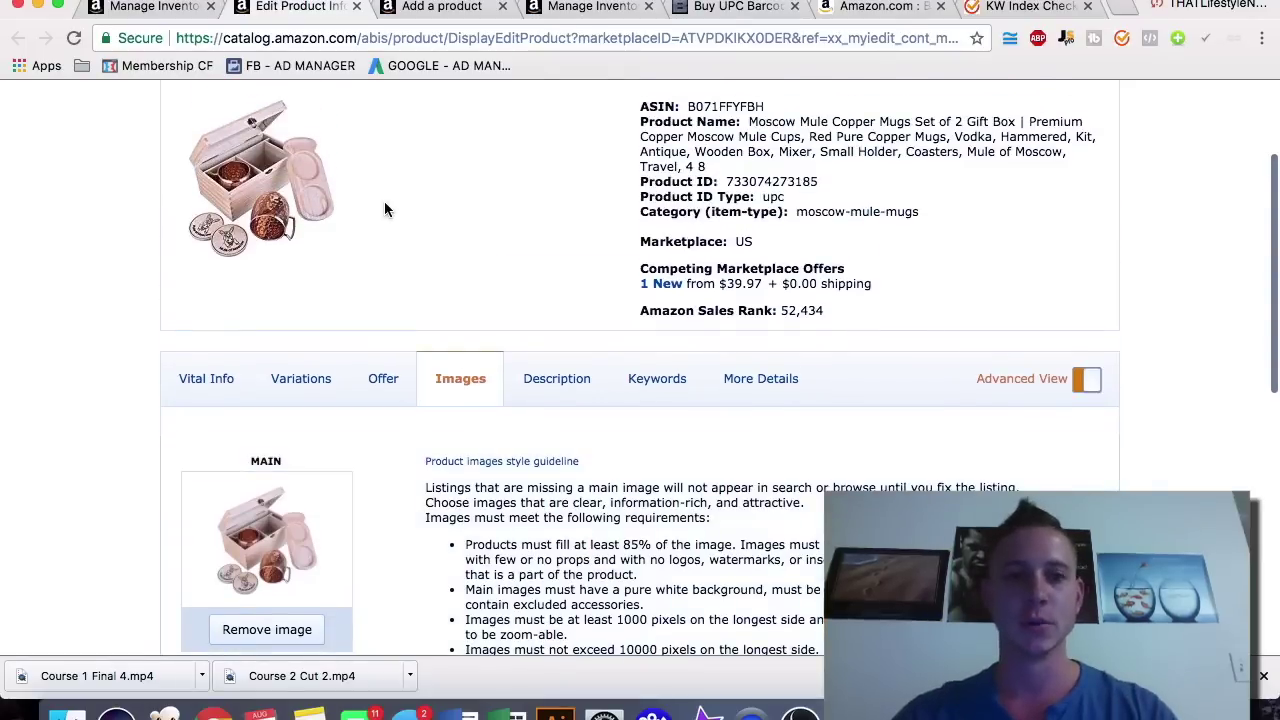
key(super+w)
mouse_move(178, 144)
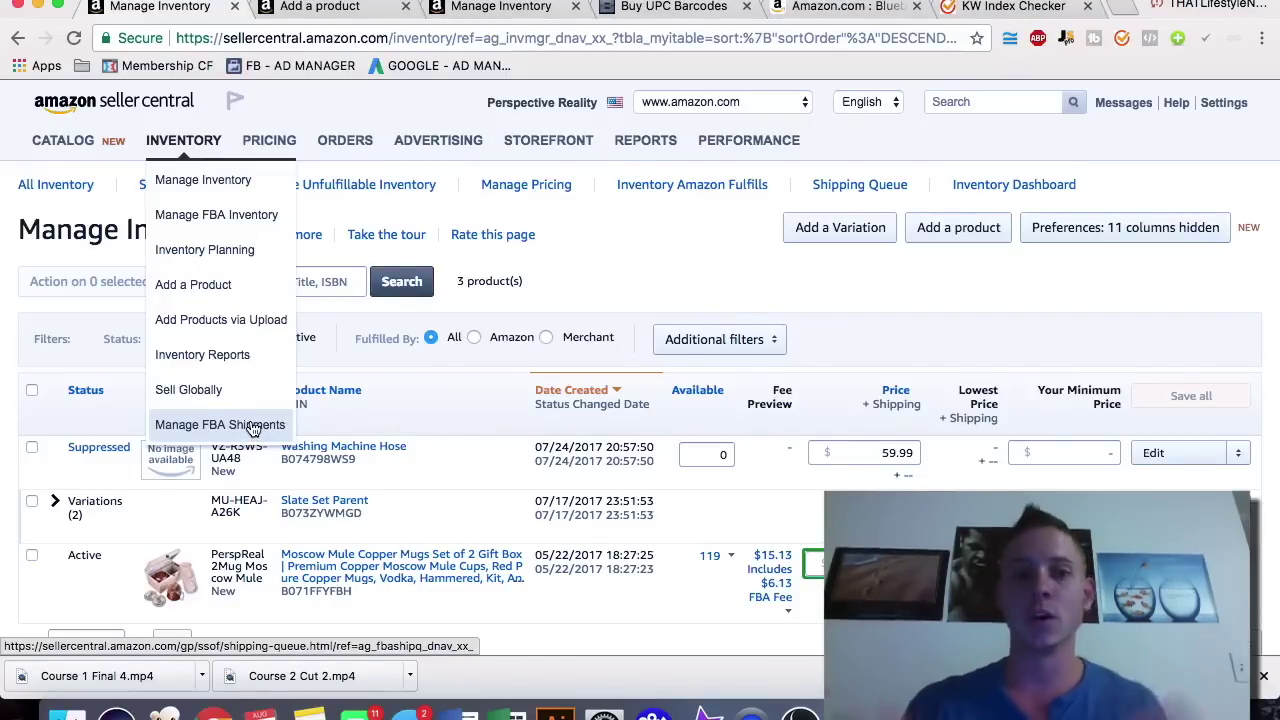
mouse_move(252, 143)
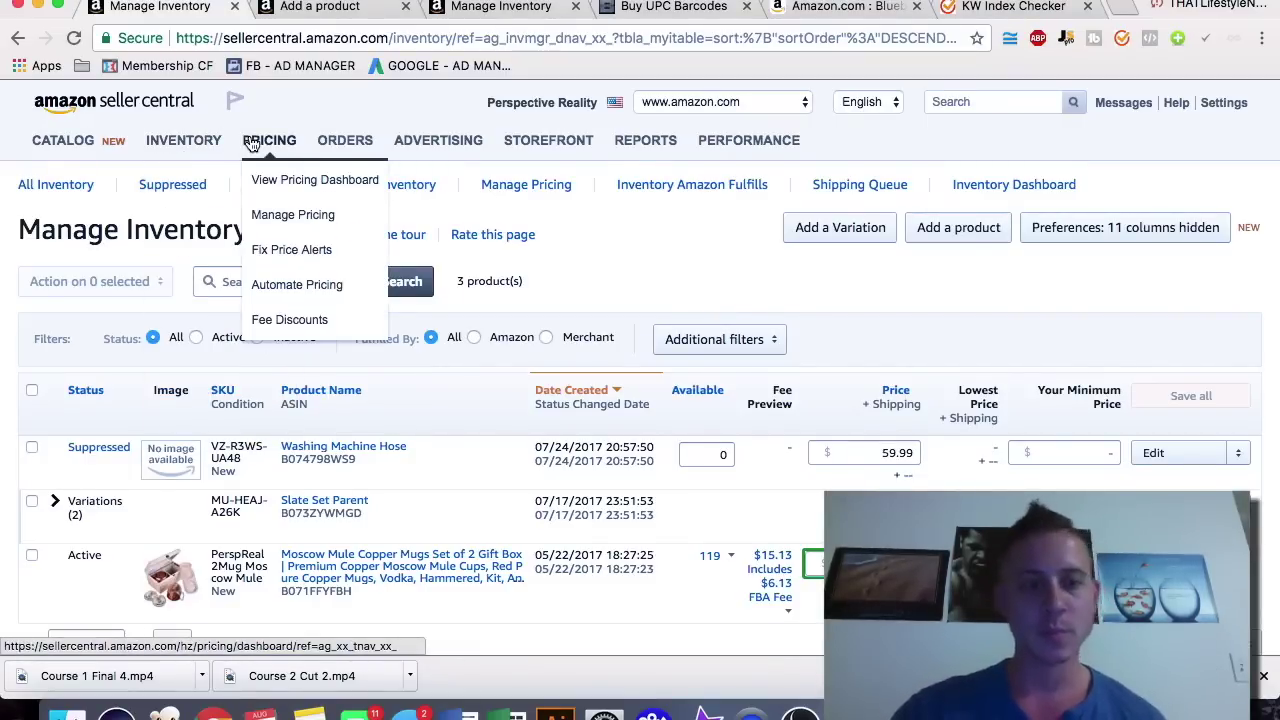
mouse_move(335, 135)
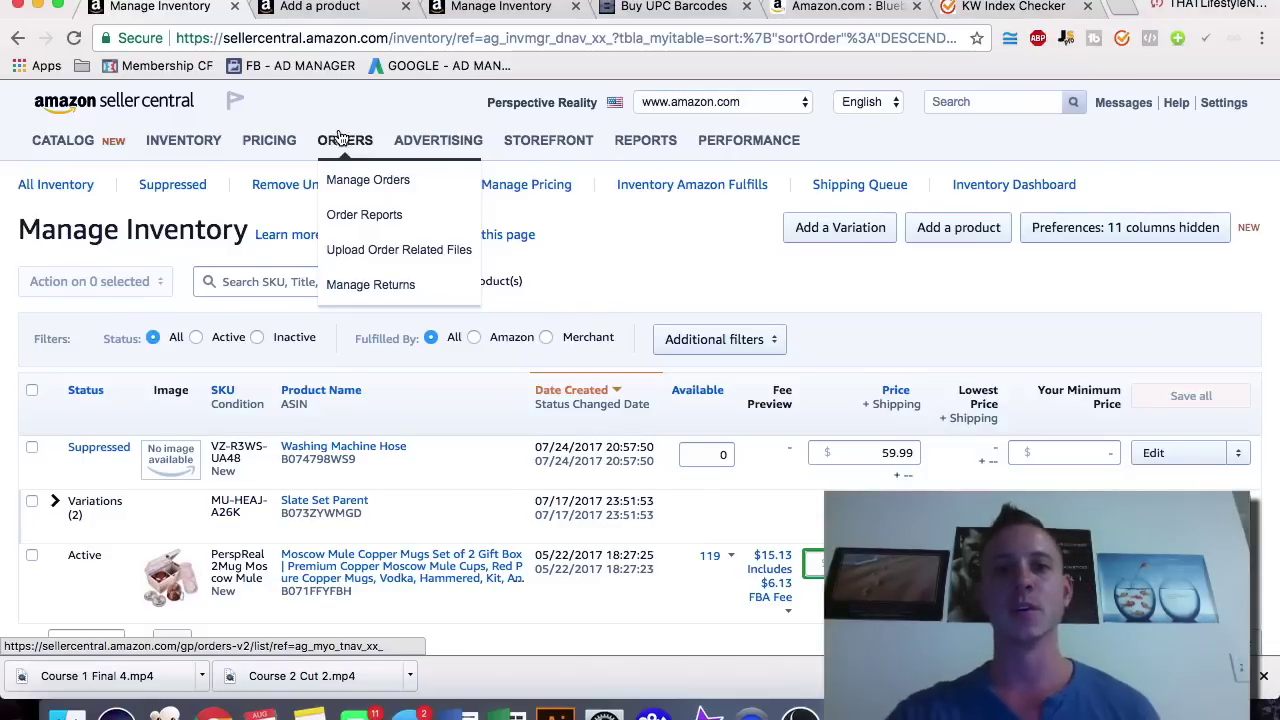
mouse_move(423, 143)
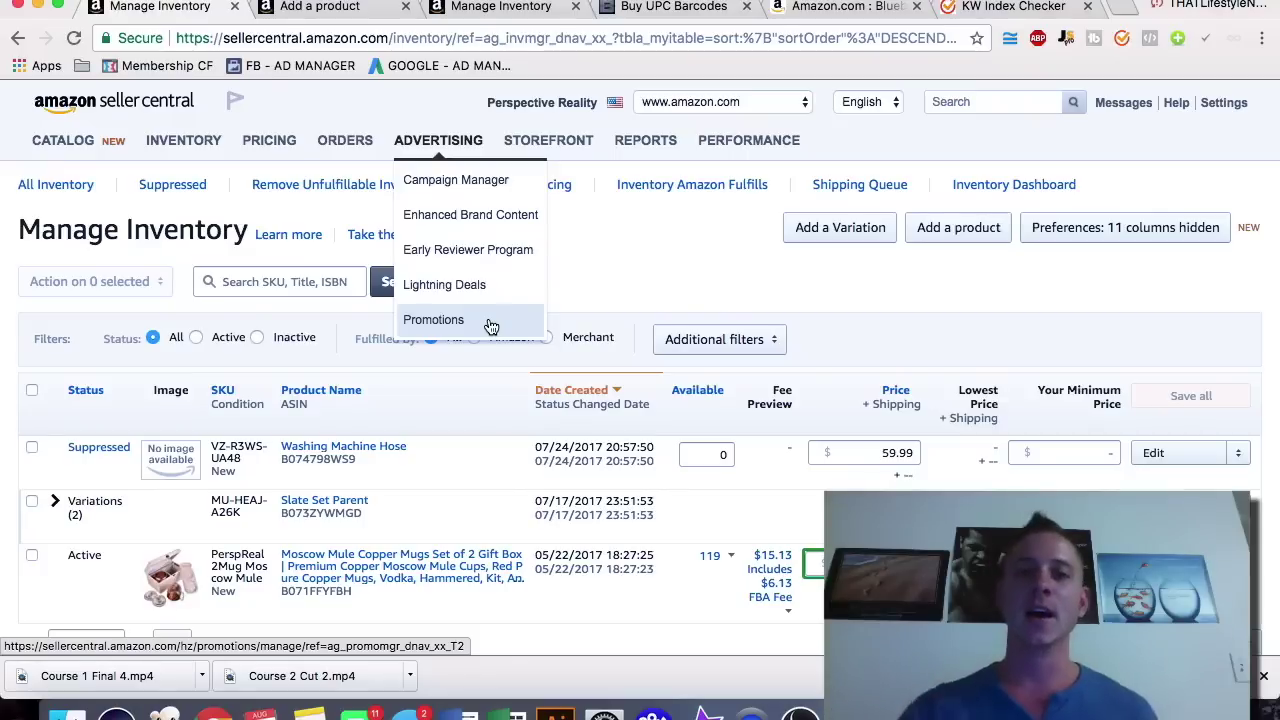
mouse_move(645, 145)
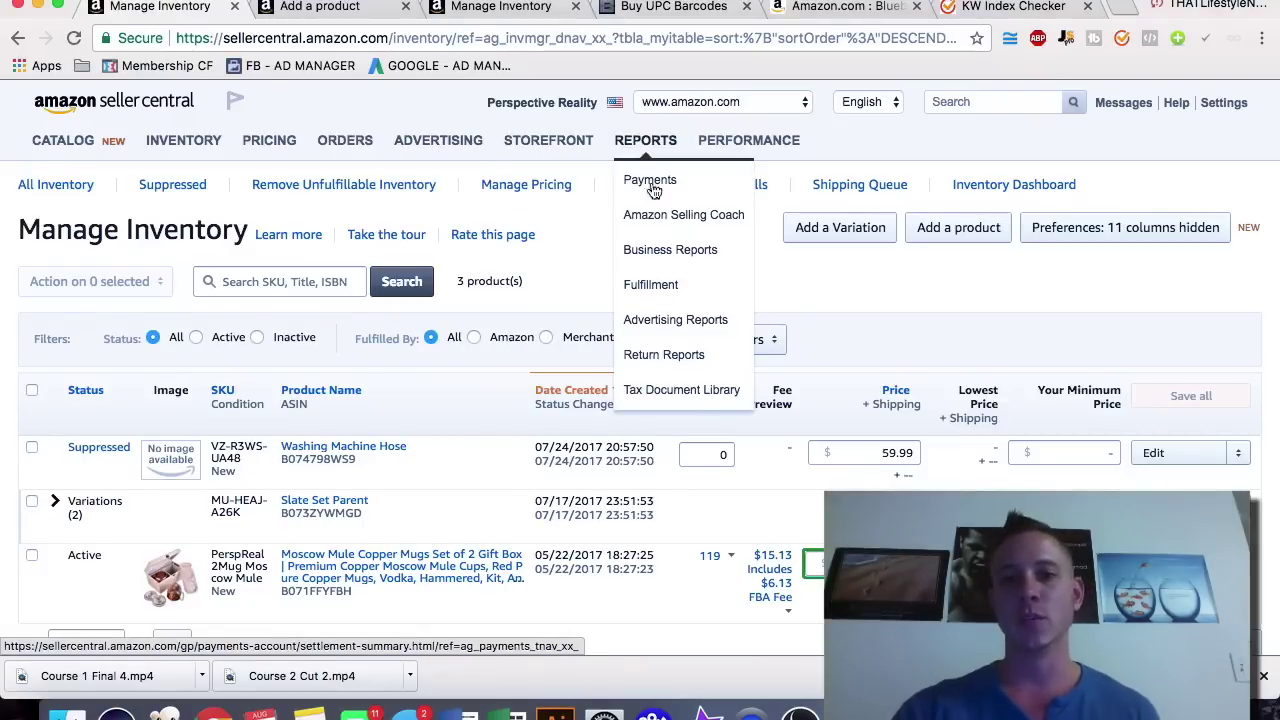
click(677, 321)
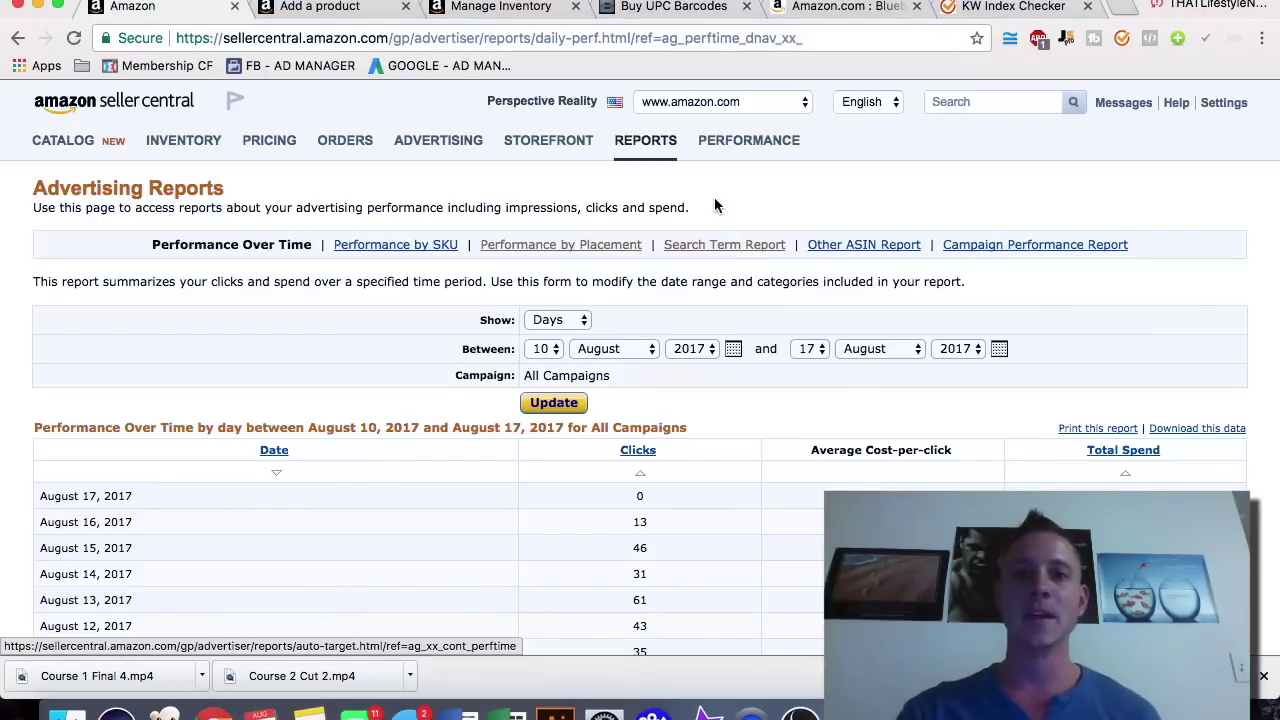
click(196, 176)
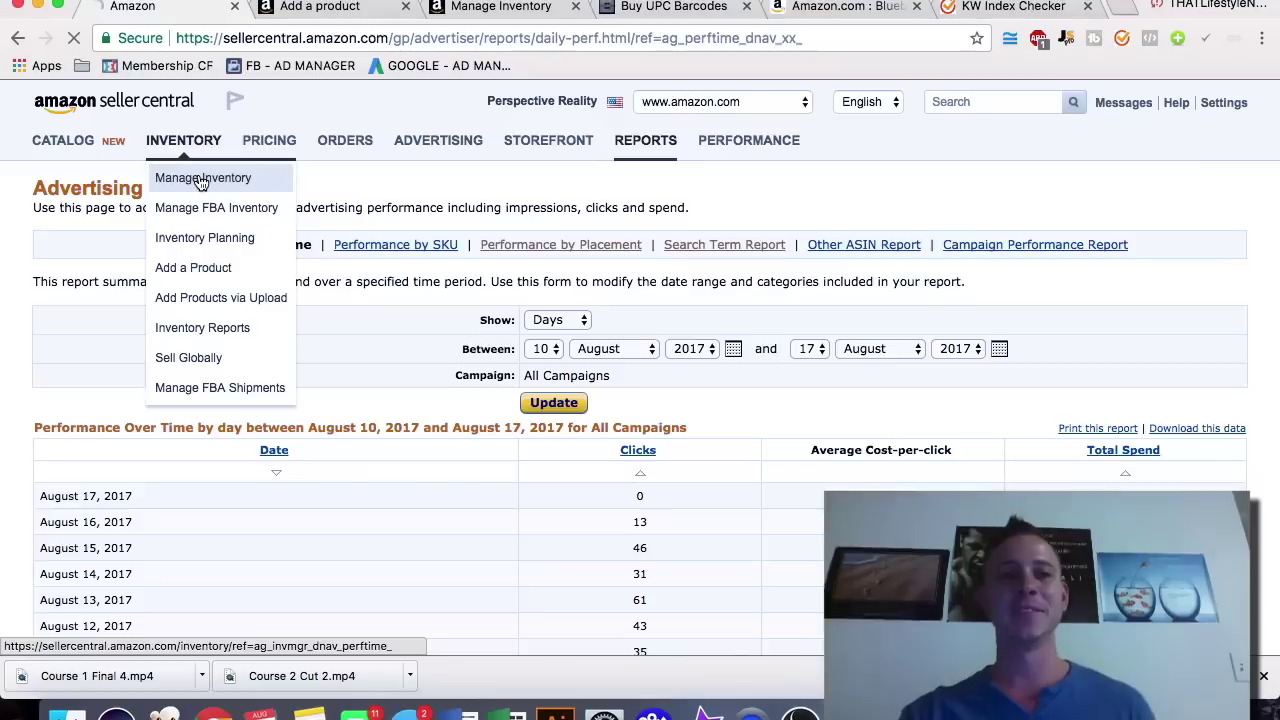